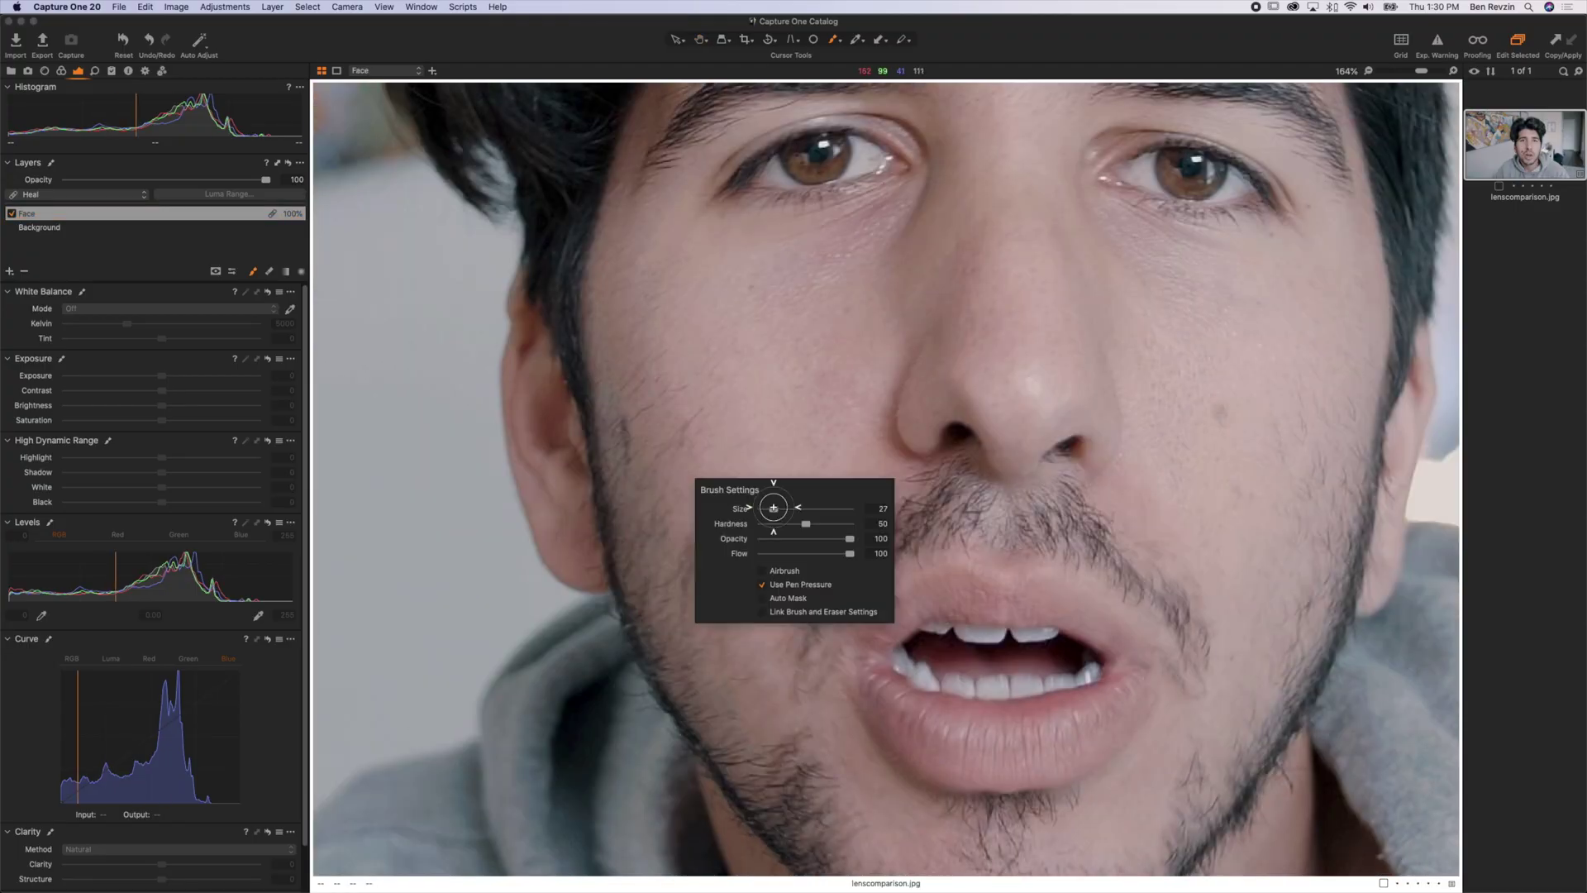
- Preview the cheek heal, nose-stud fix and cloned pelican across the car, portrait and pelican images
left_click_drag(770, 529, 770, 530)
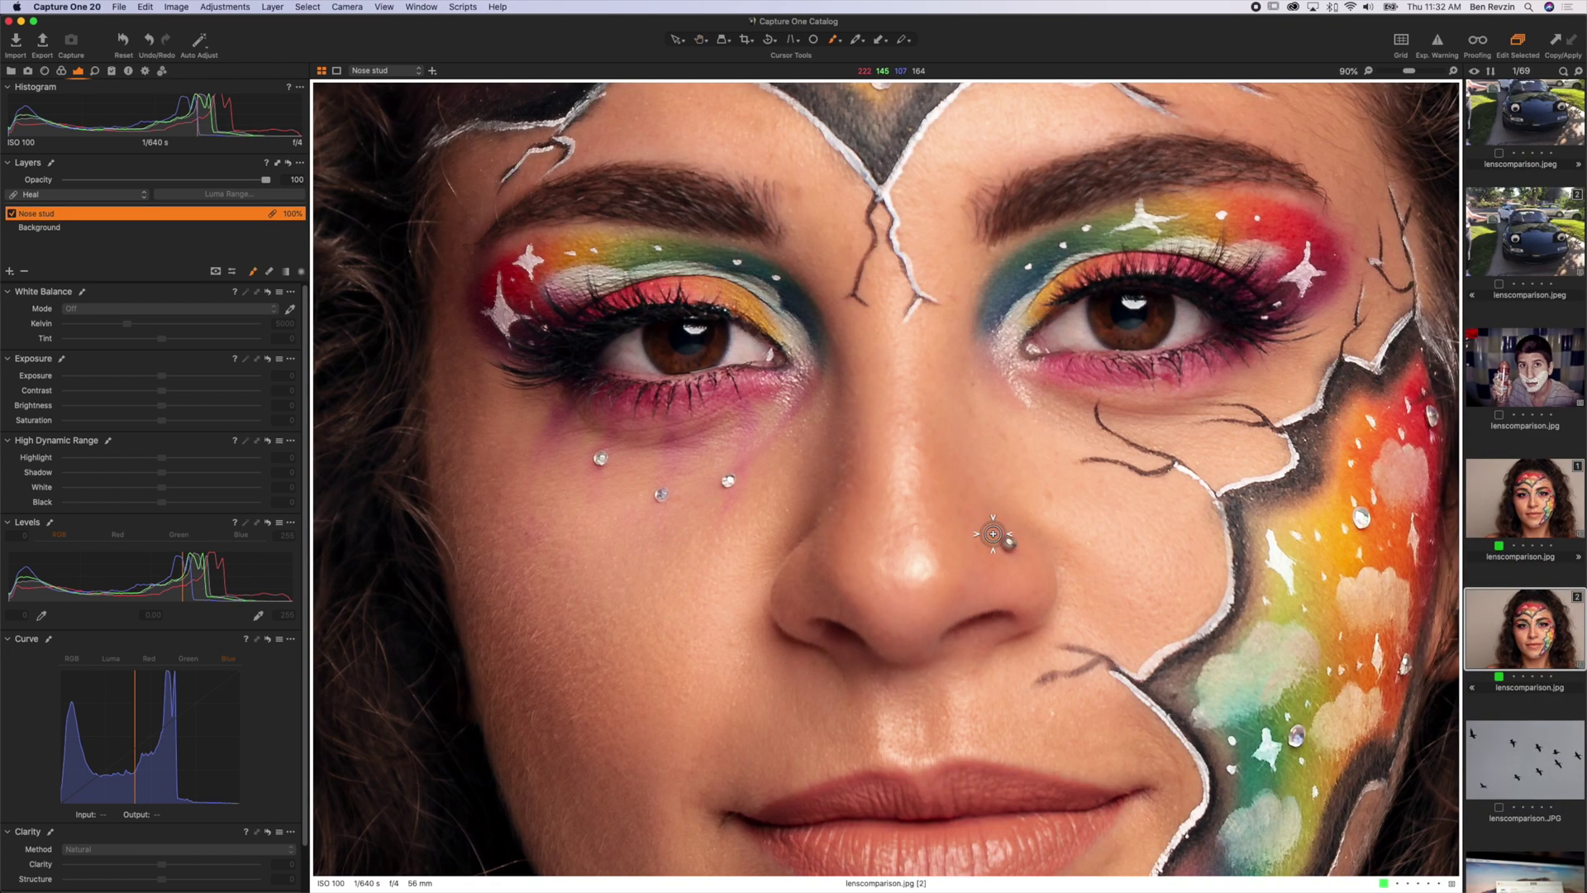
left_click(1008, 541)
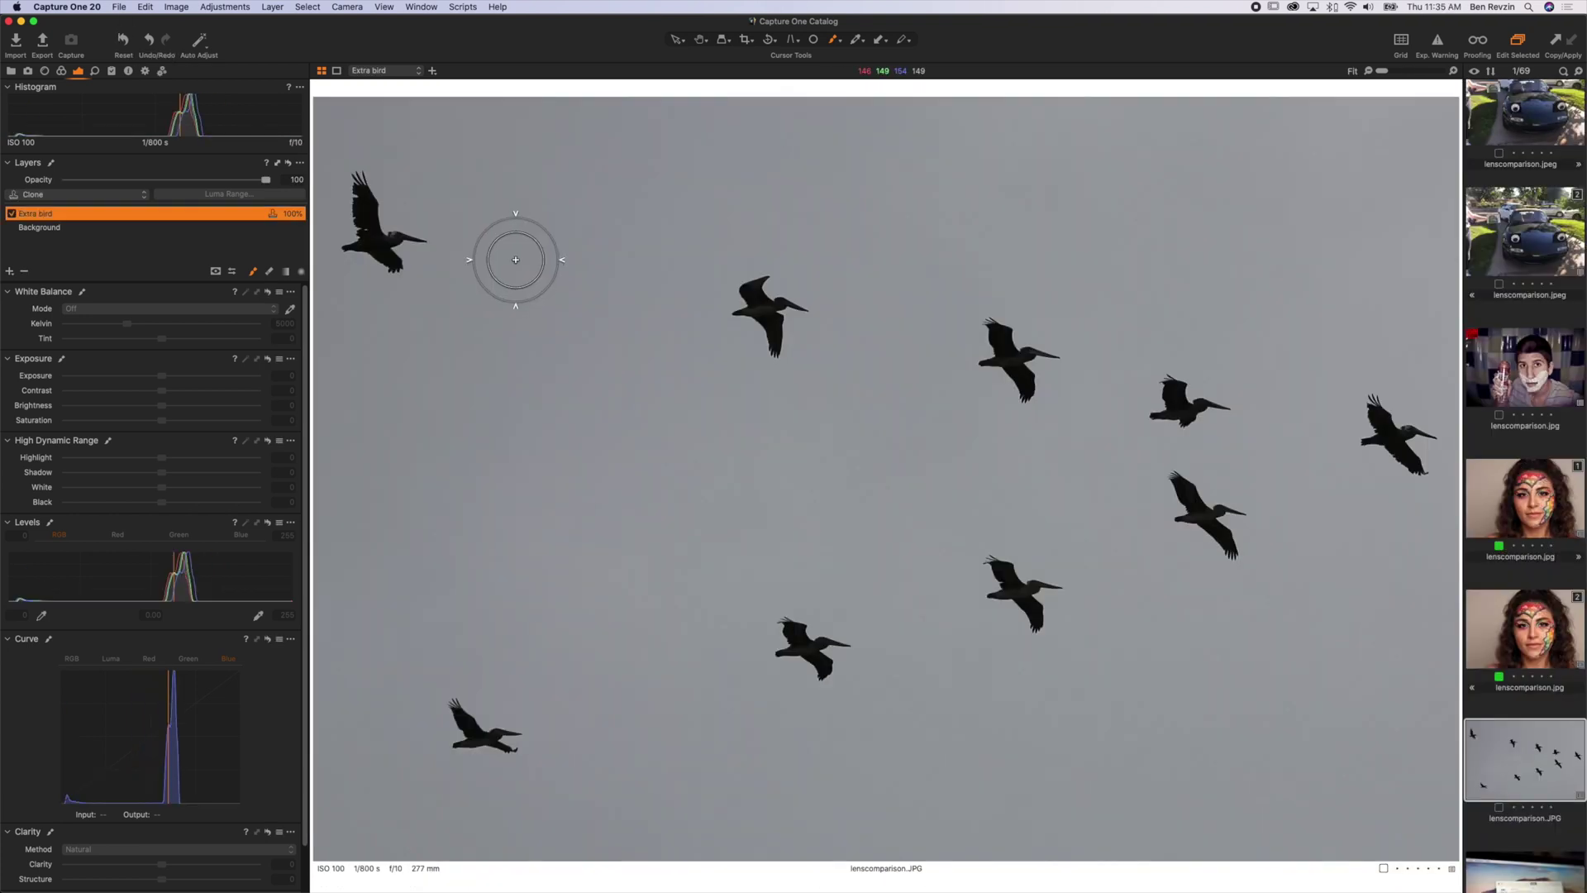
left_click(563, 278, "alt")
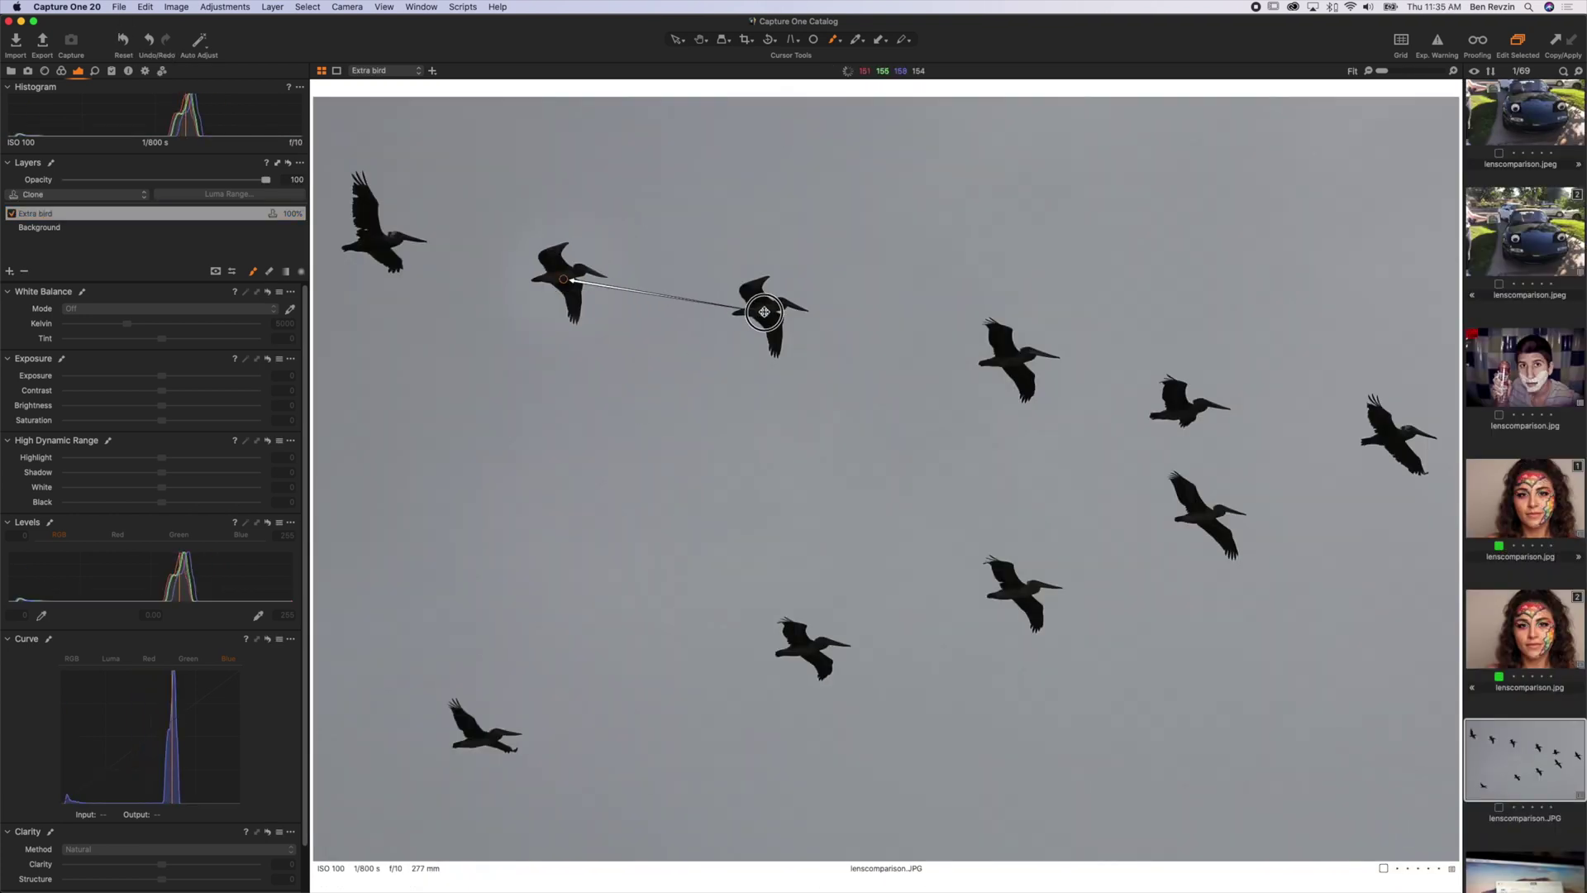
left_click(9, 270)
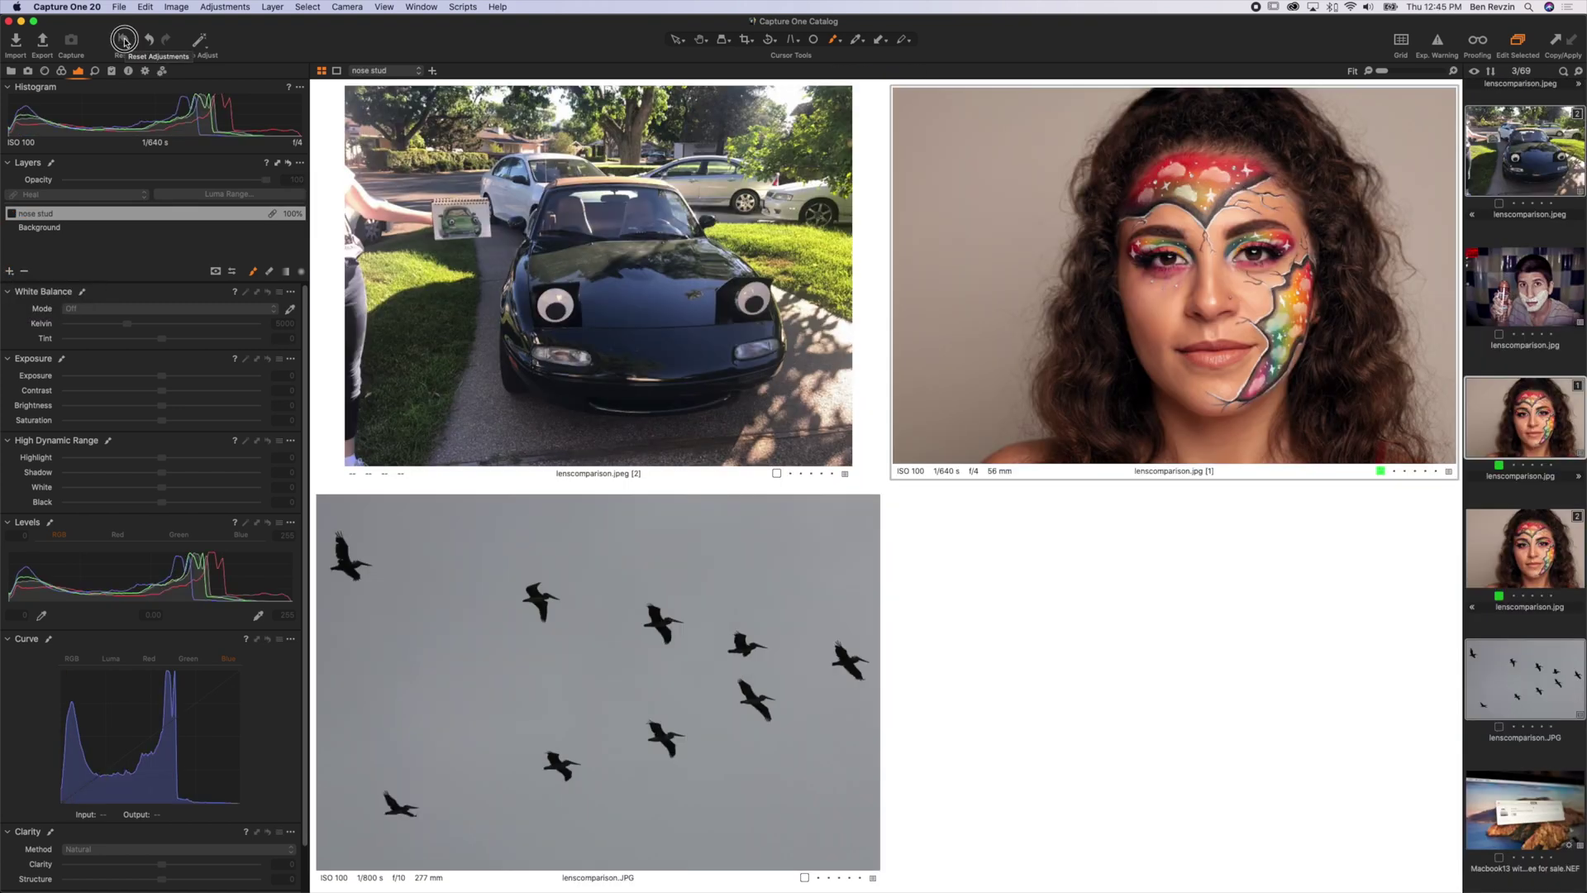
- Compare the car's heal layer and the pelican's extra birds, then view lenscomparison.jpg [2] alone
left_click_drag(1050, 459, 1091, 451)
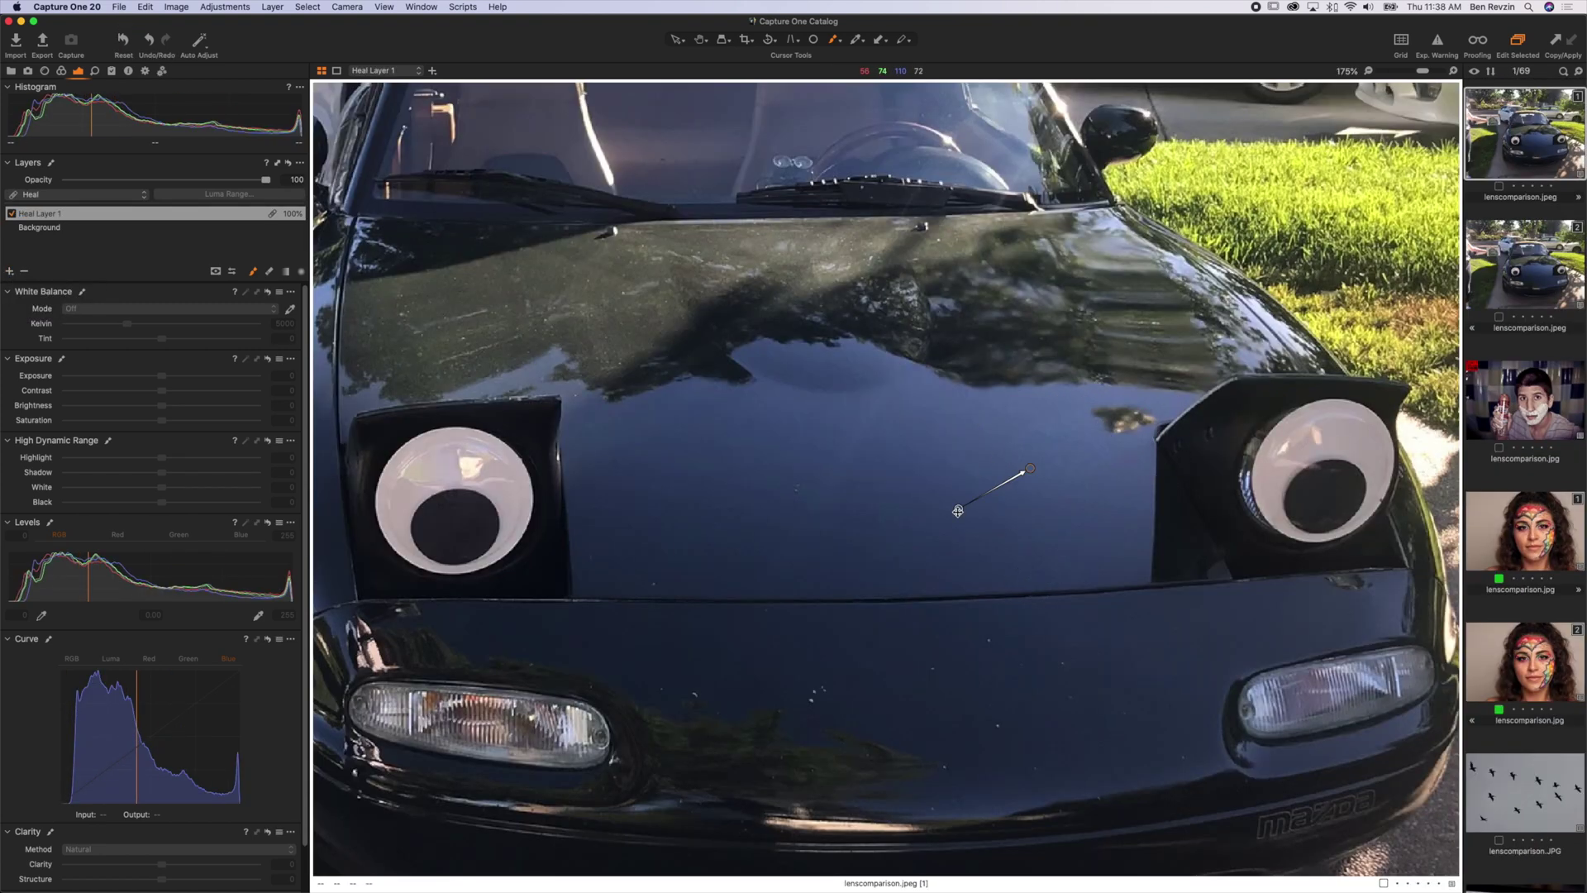
left_click(157, 213)
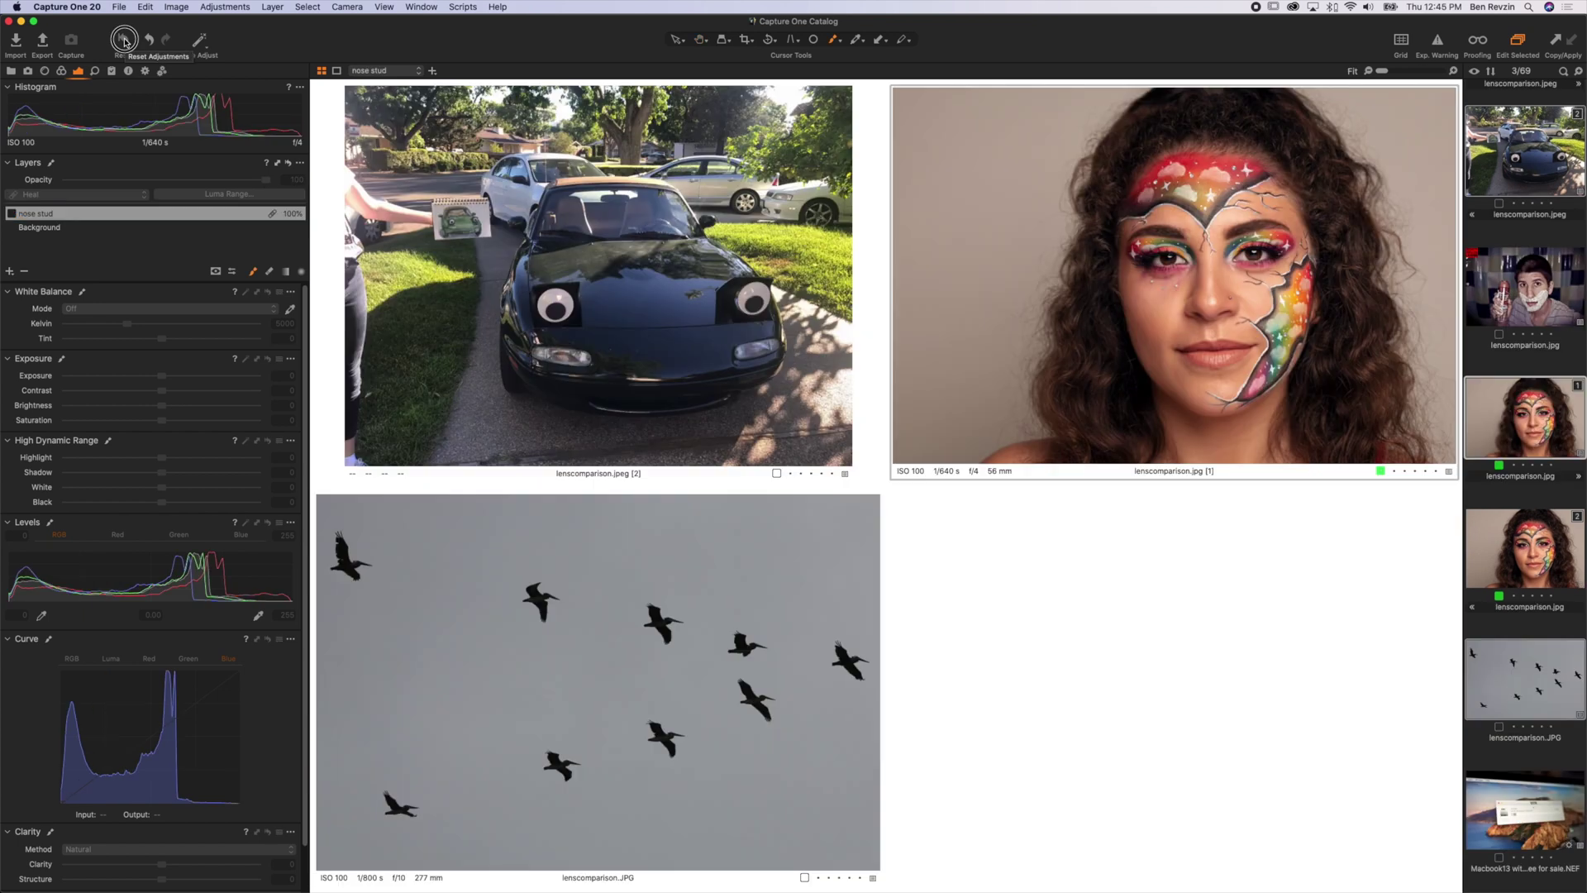
left_click(125, 42)
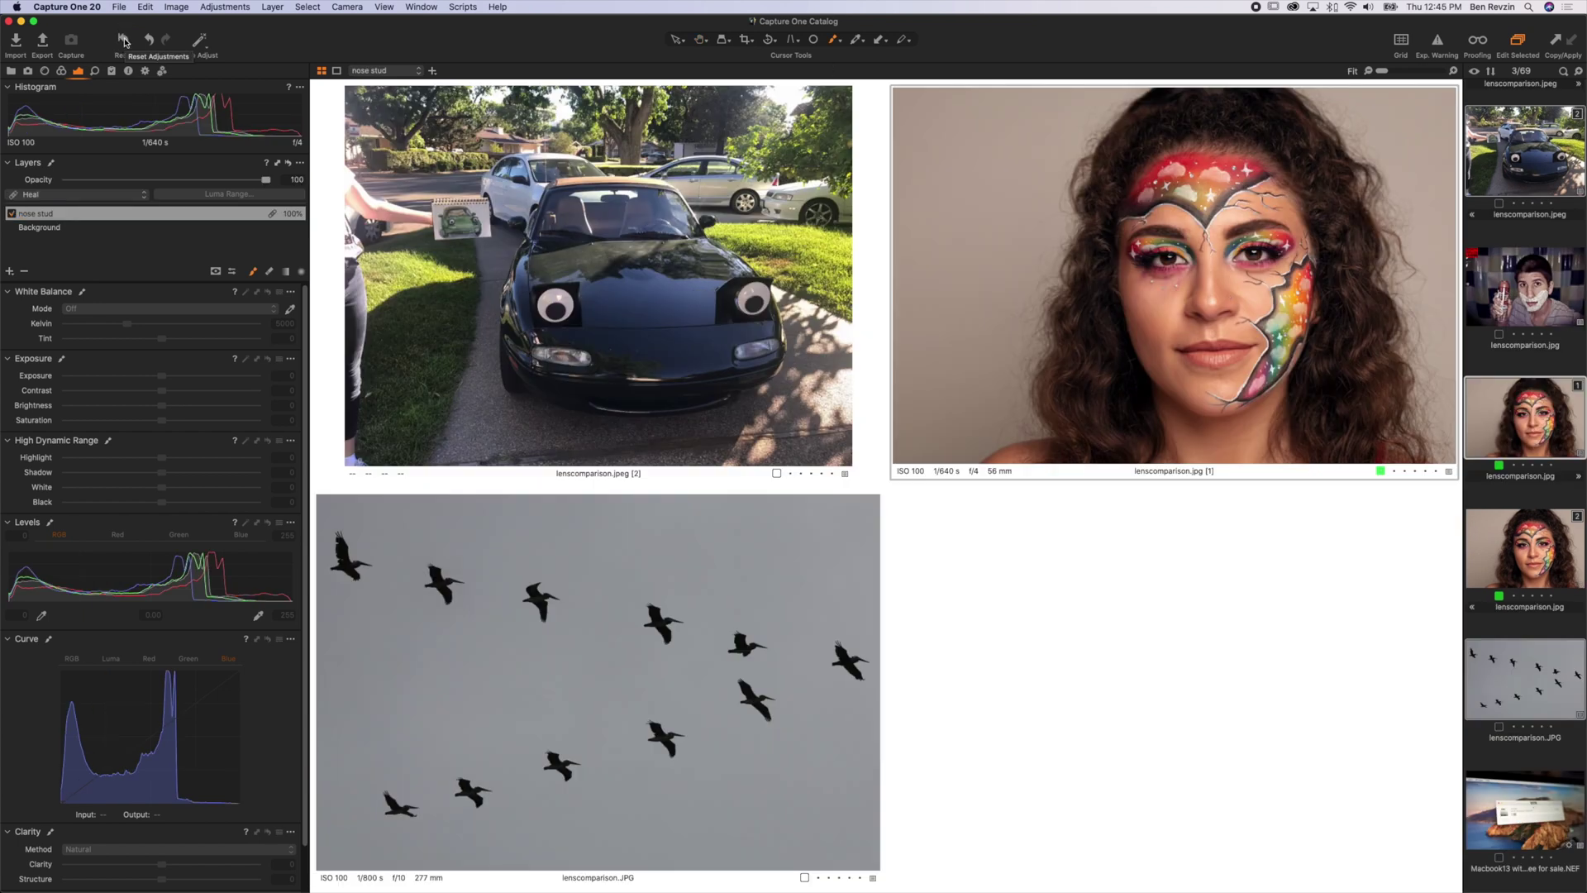
left_click(1531, 561)
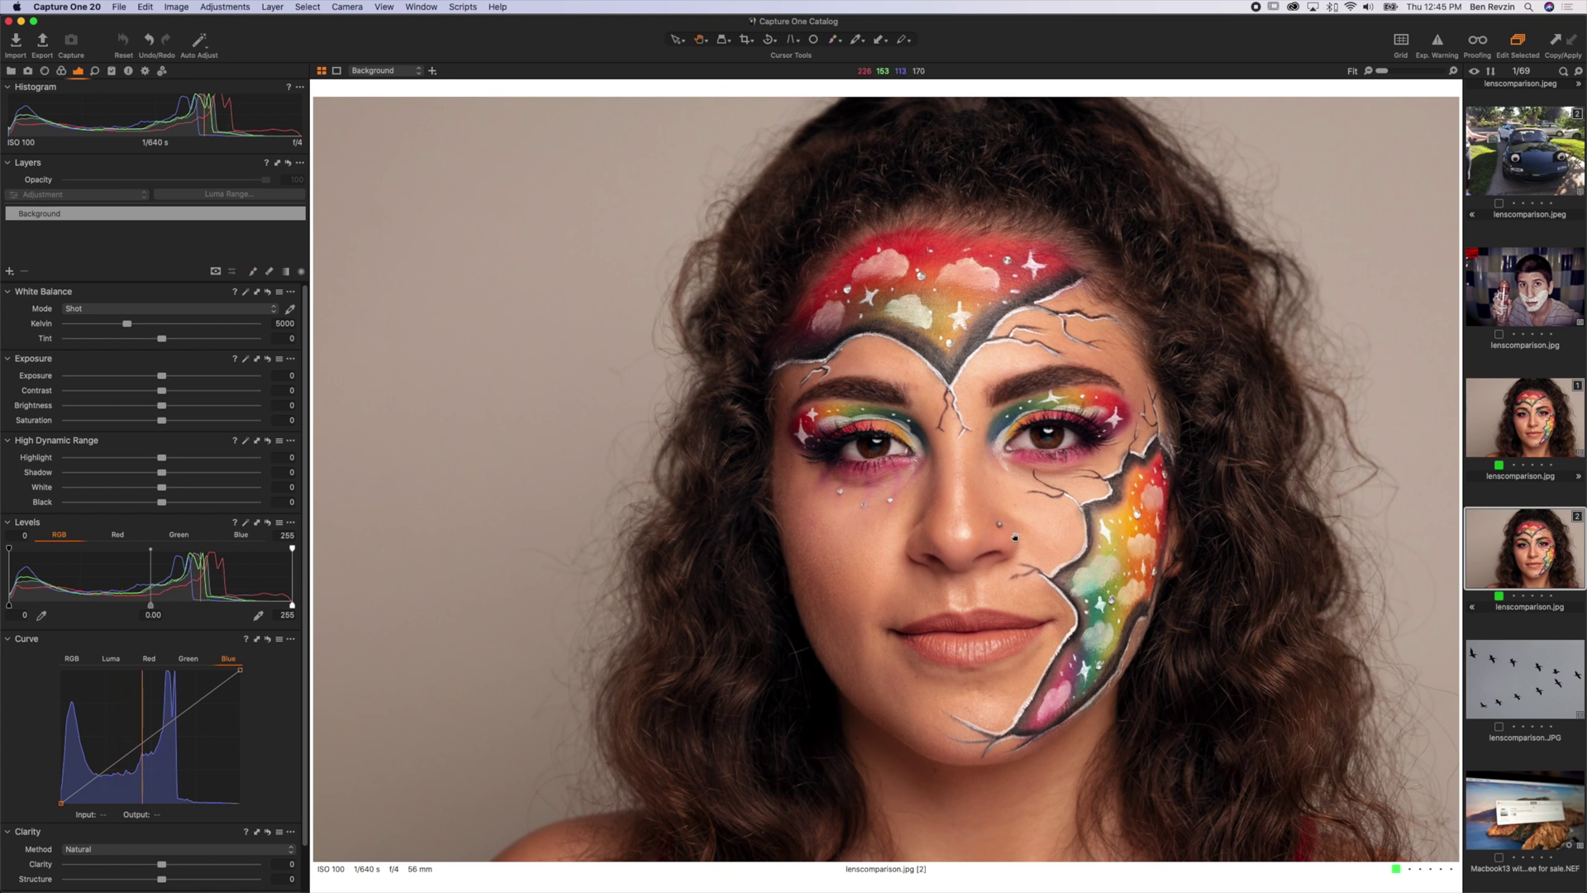
- Zoom in on the portrait's nose and add a New Heal Layer
scroll(1015, 538, "up", 5)
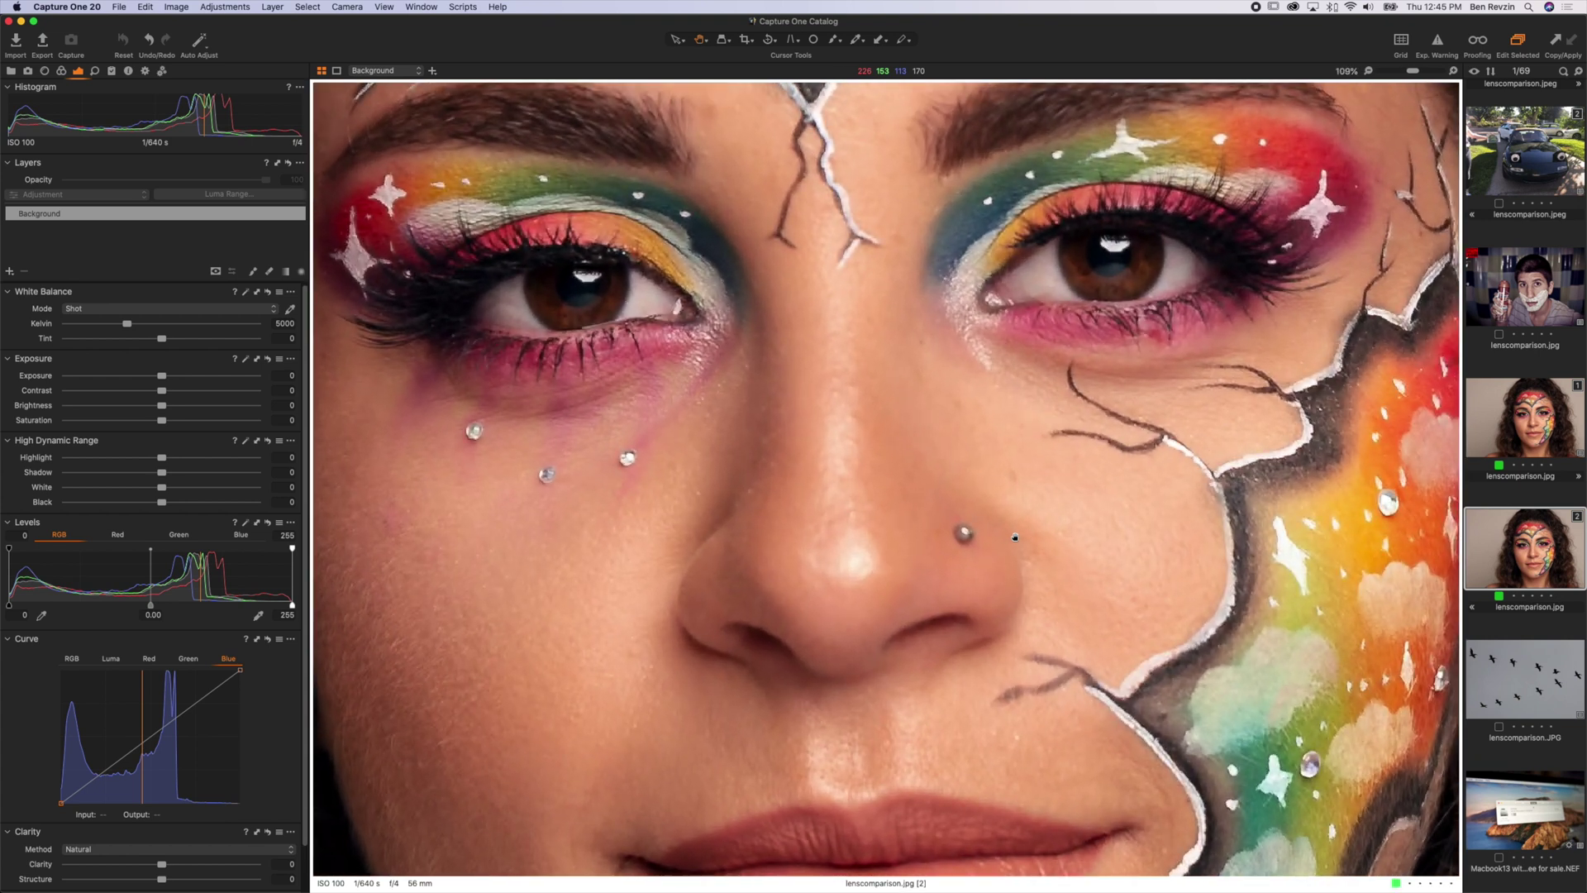
scroll(949, 542, "left", 3)
scroll(949, 542, "down", 2)
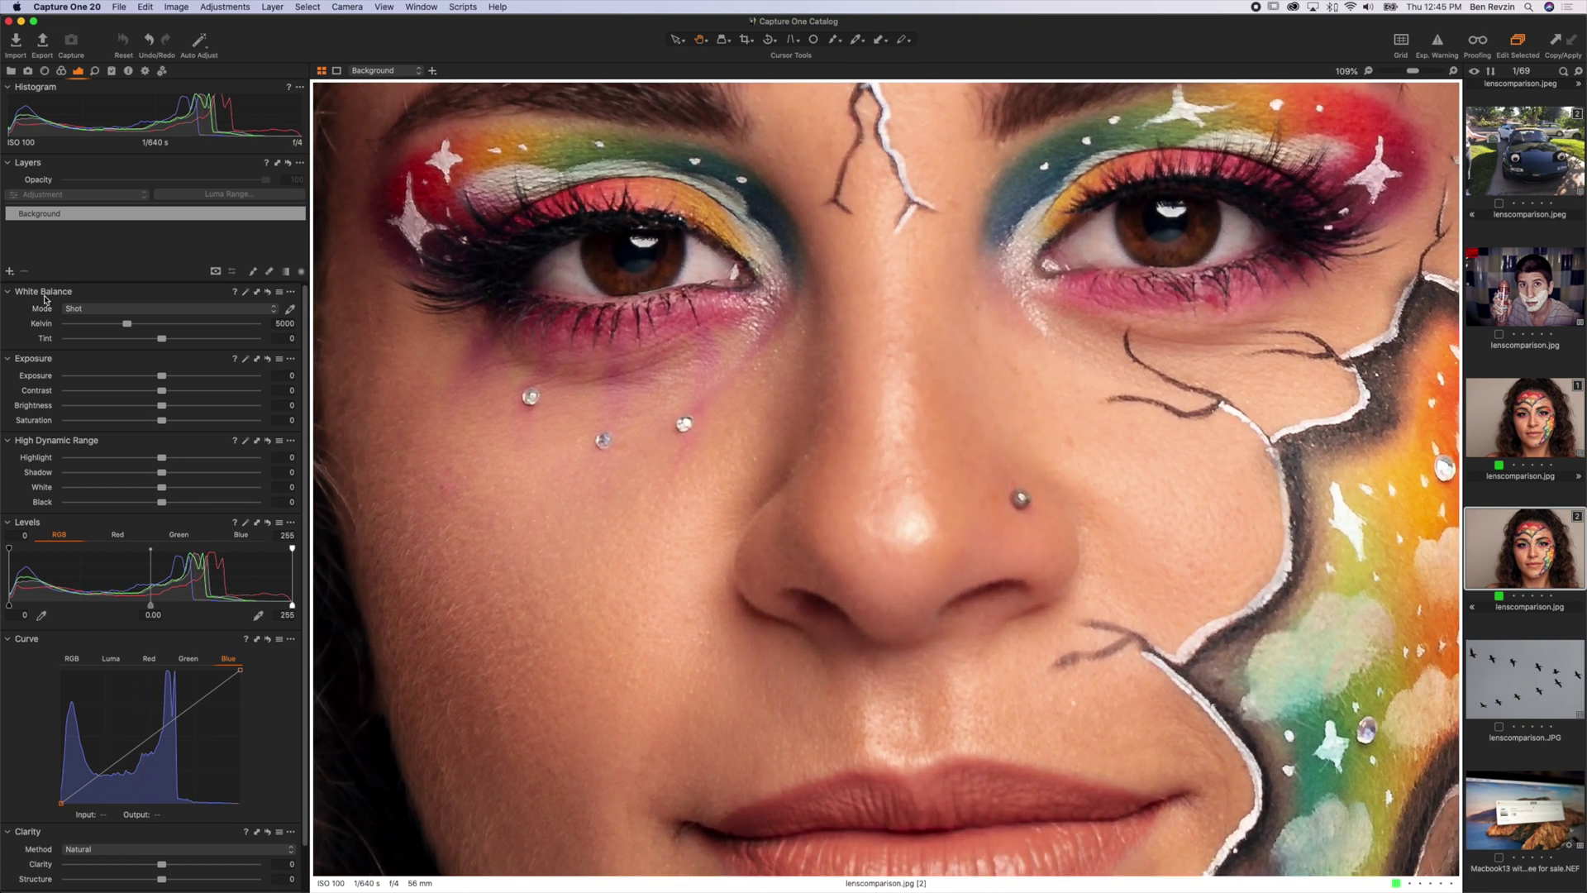
left_click(10, 272)
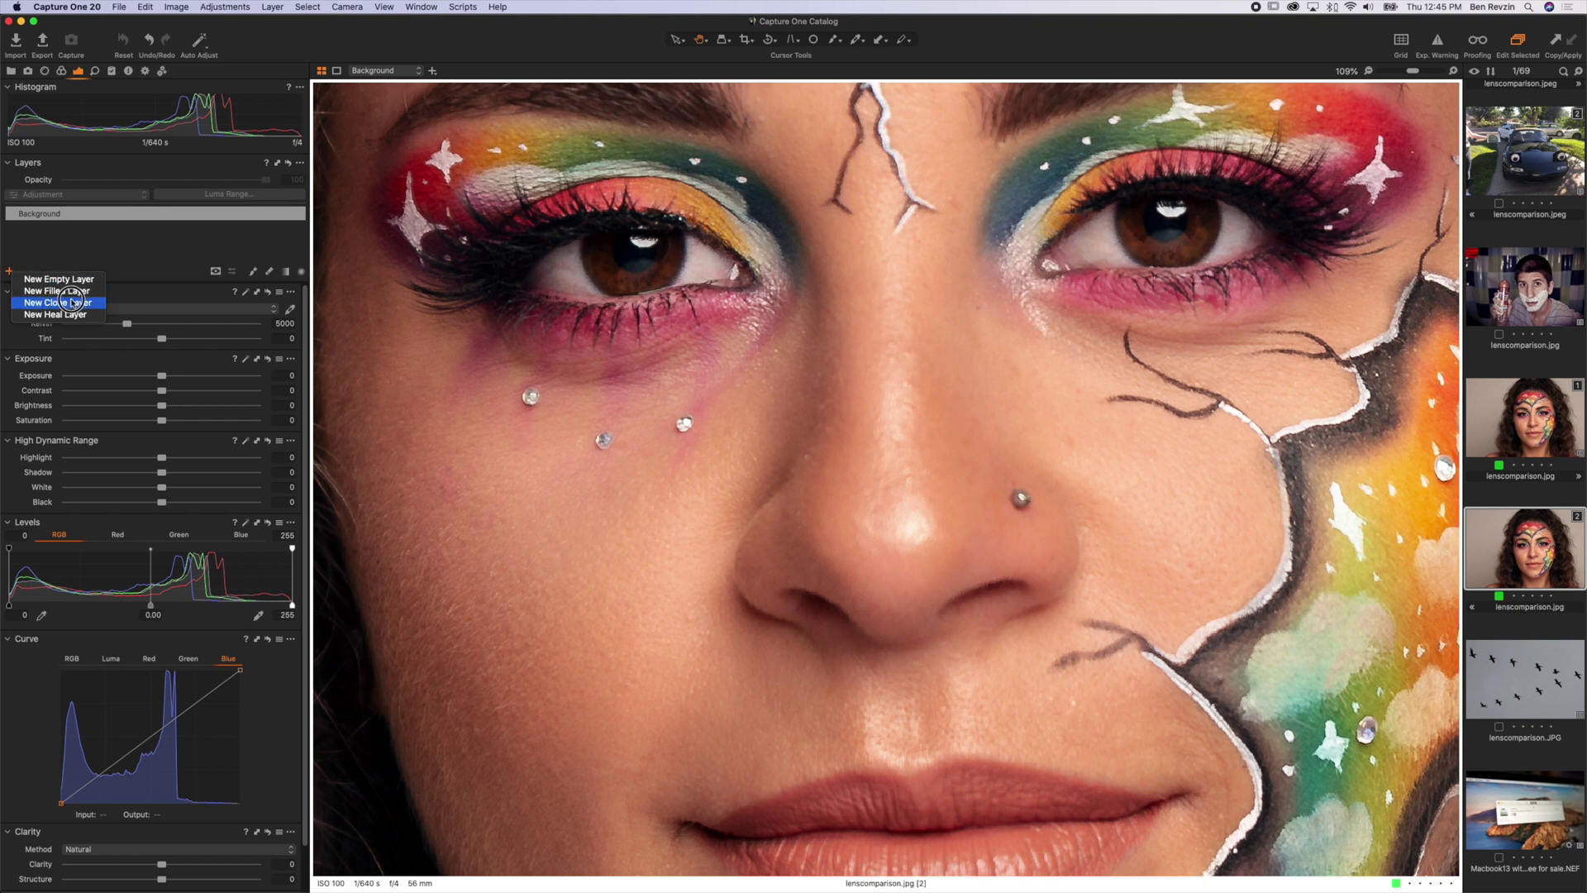
left_click(85, 320)
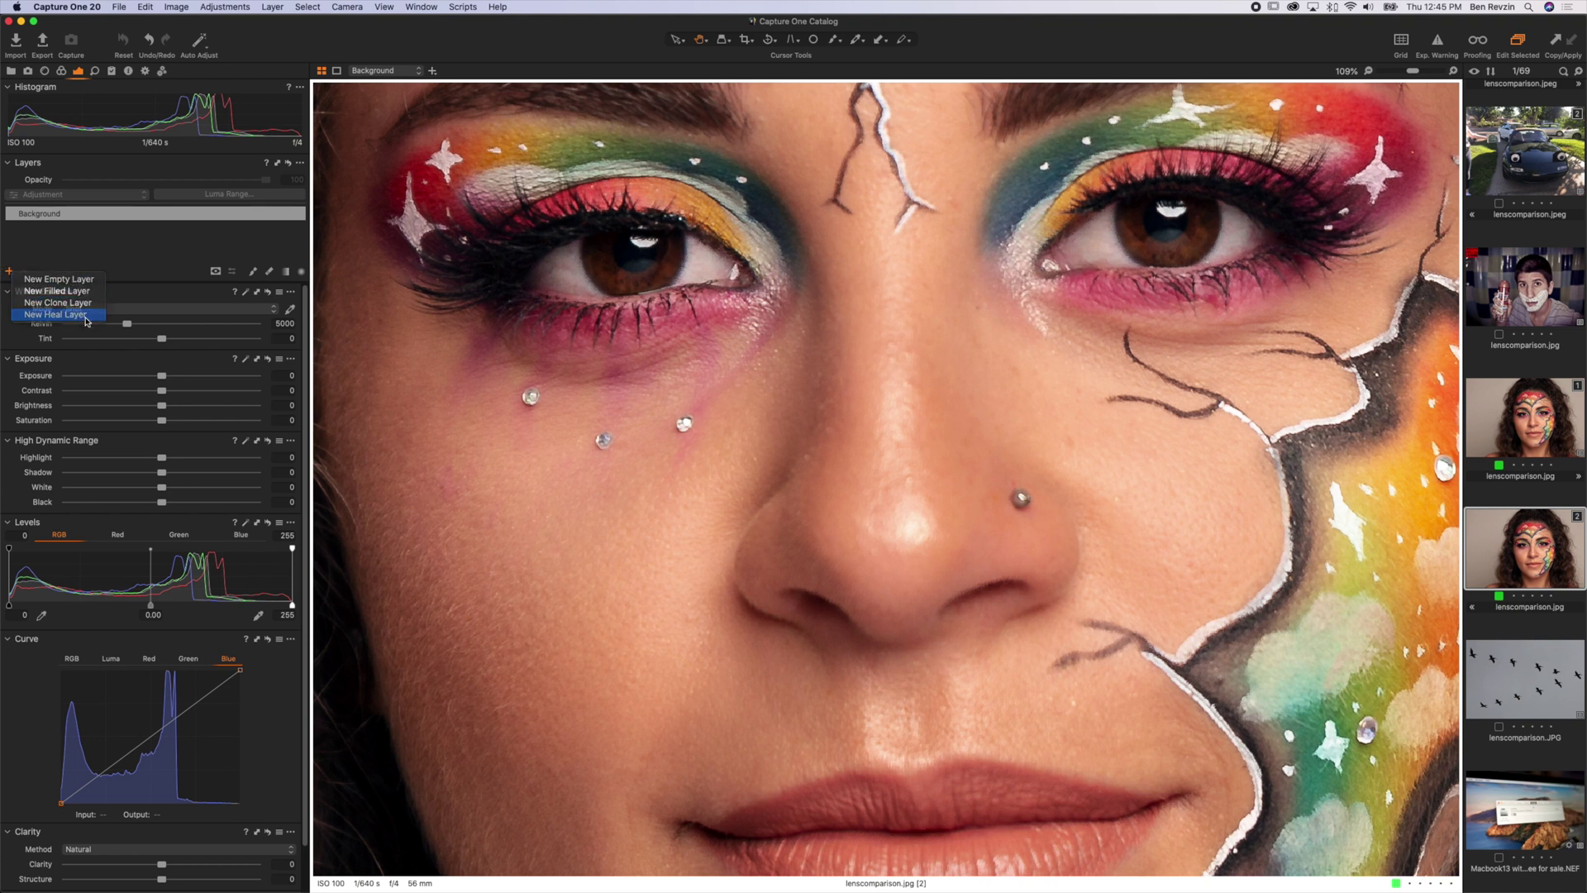
- Rename Heal Layer 1 to 'Nose stud' and enlarge the heal brush to cover the stud
double_click(44, 217)
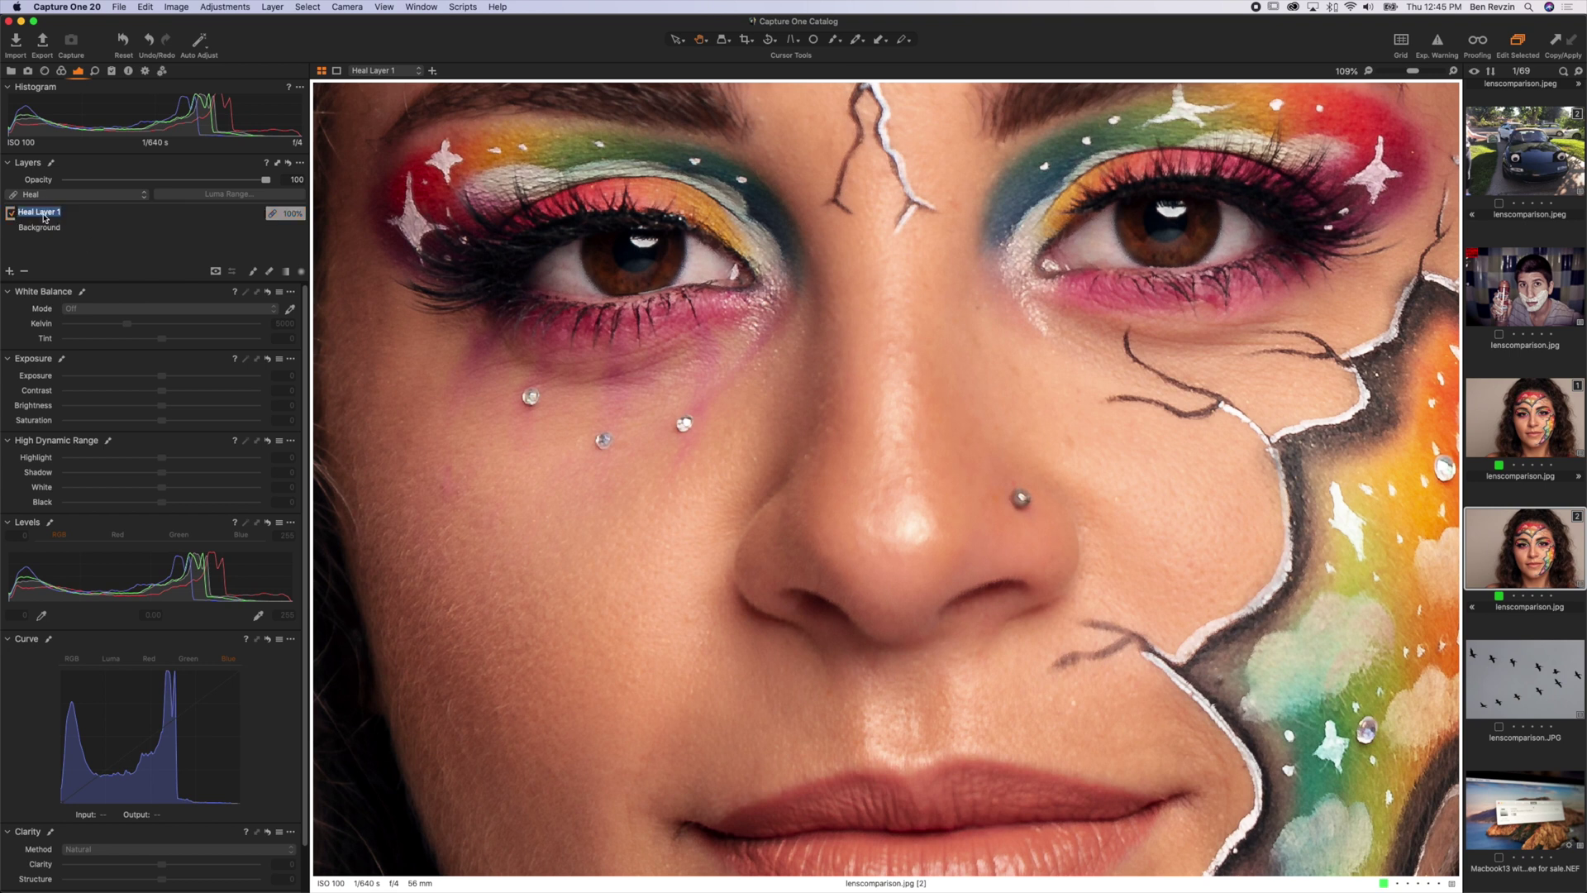
key("Return")
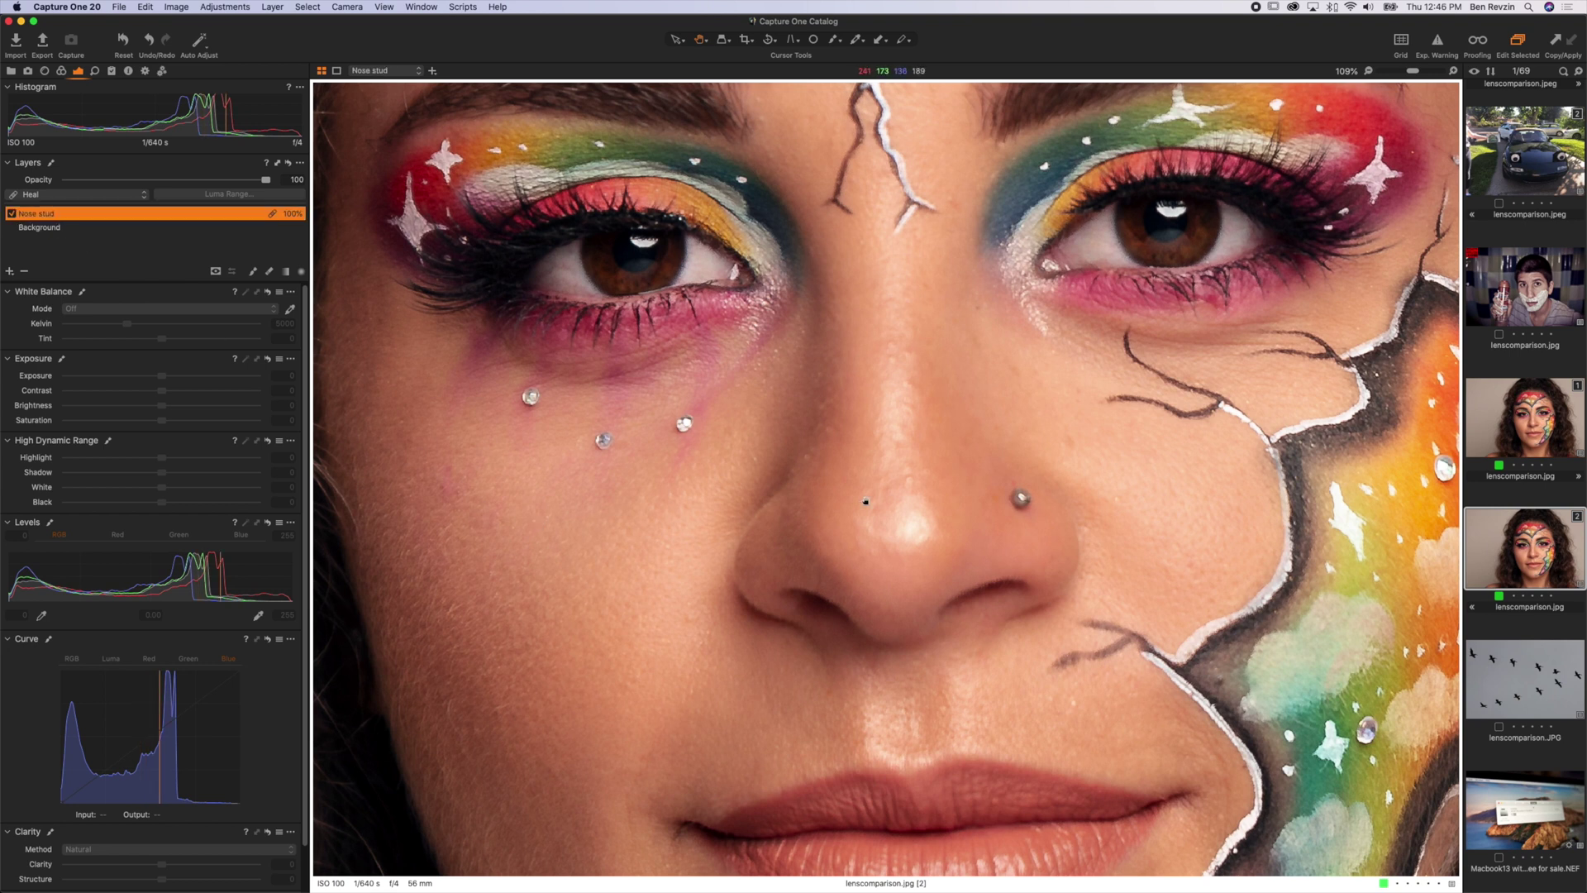
key("q")
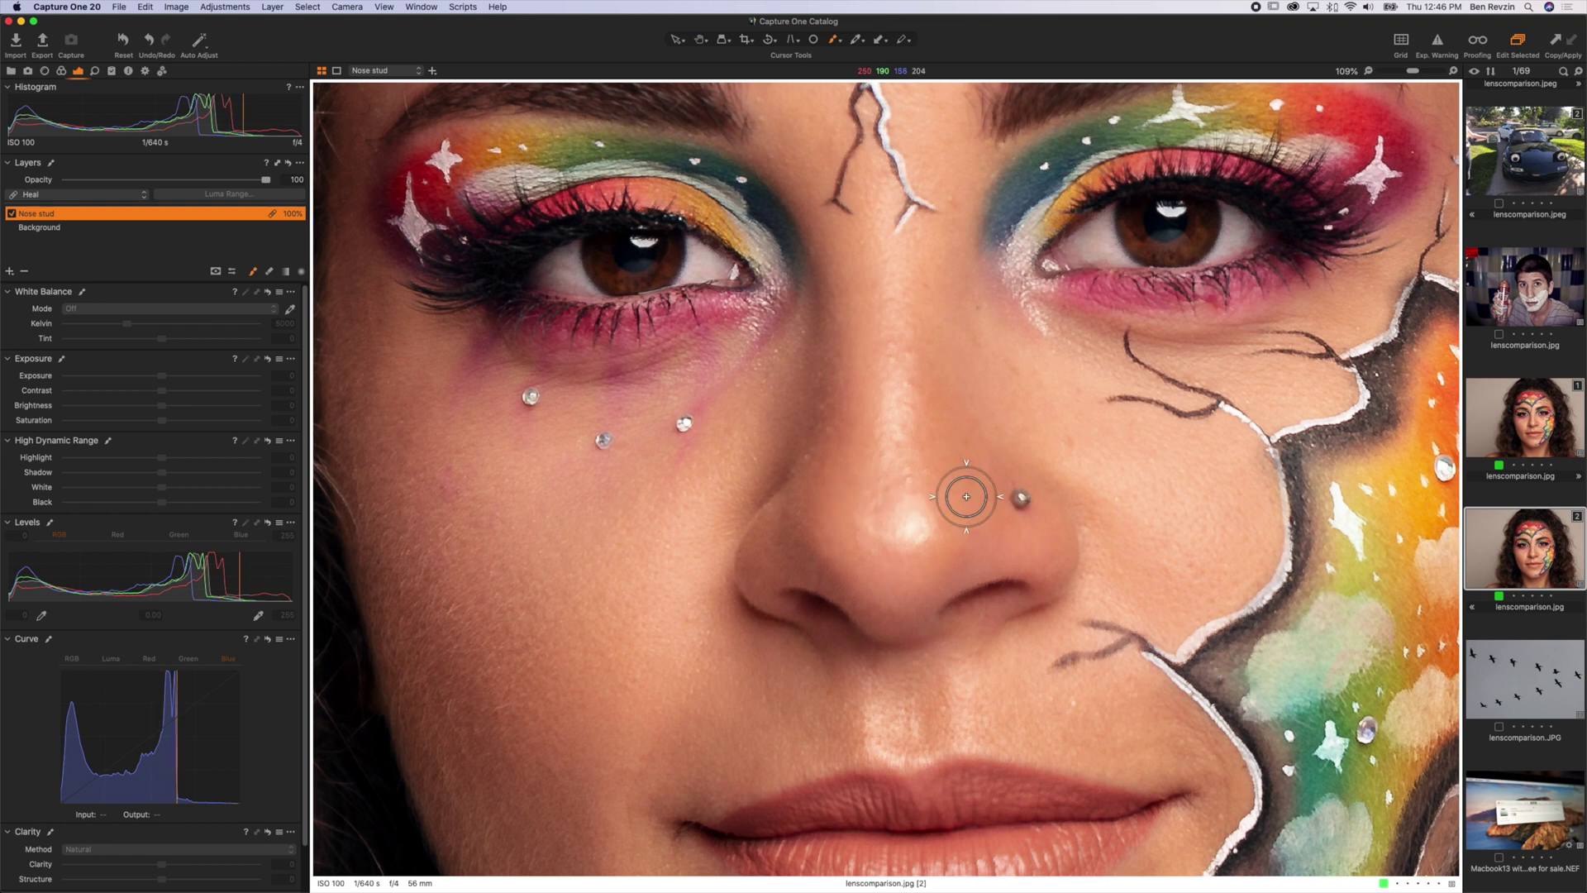
right_click(1017, 494)
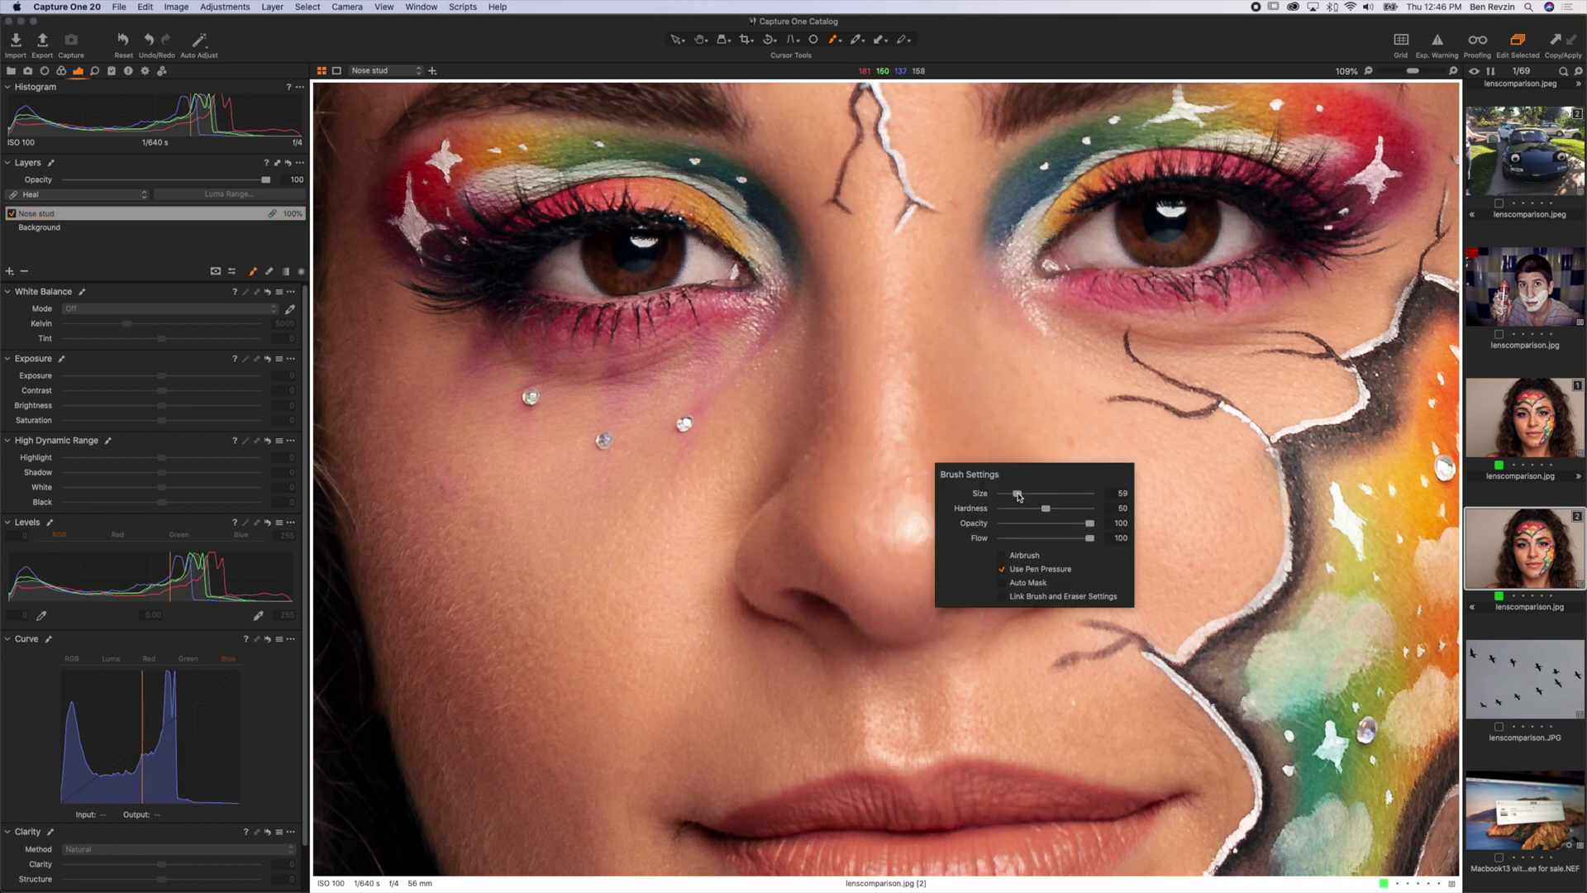
left_click_drag(1019, 496, 1018, 495)
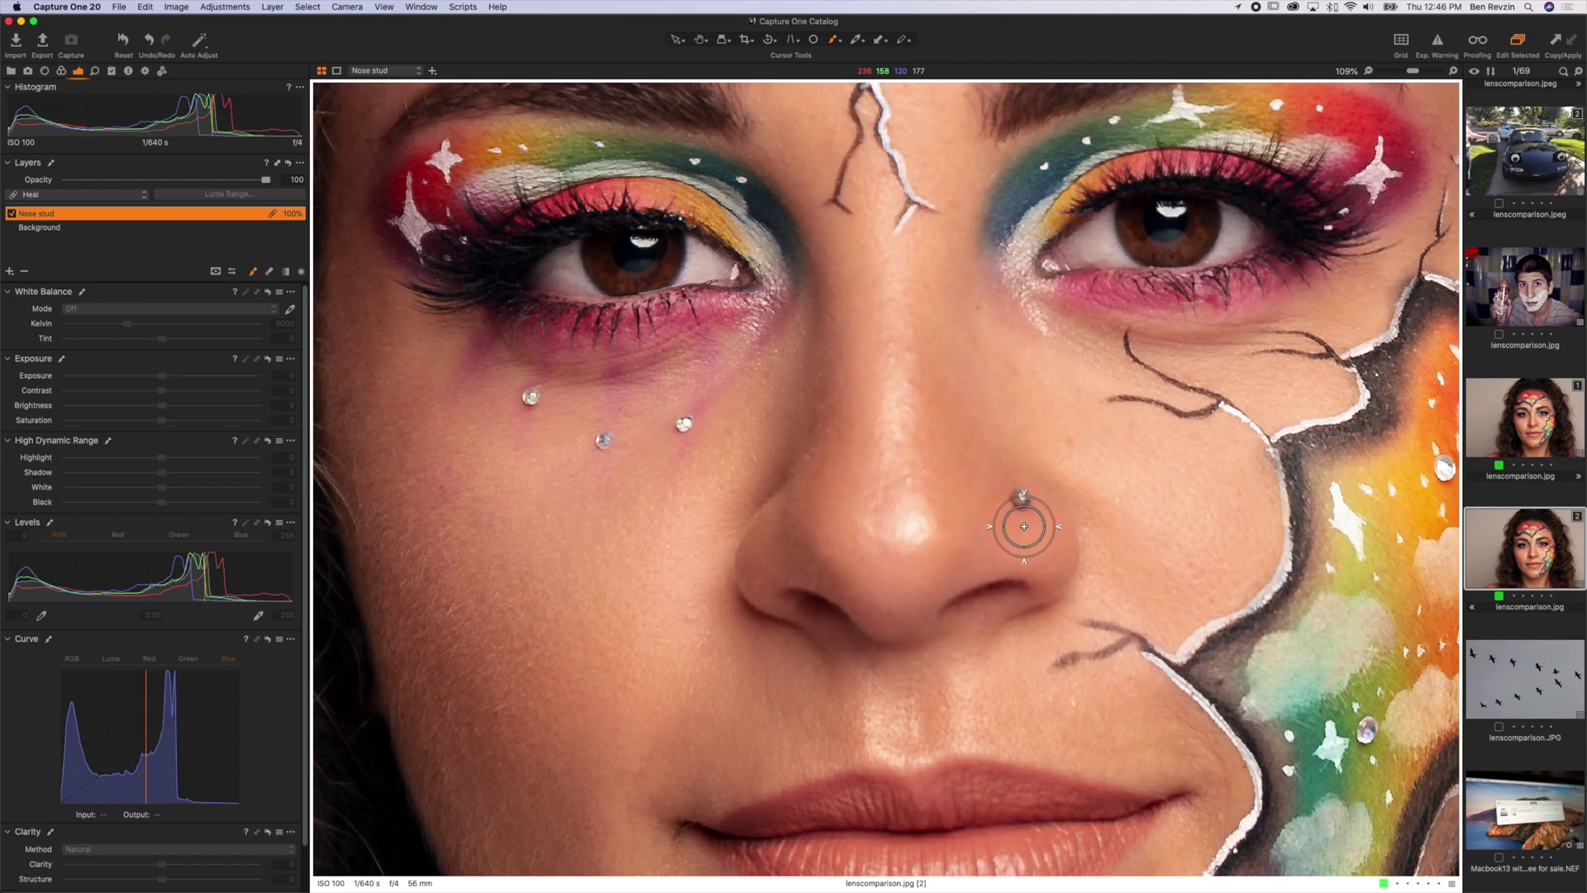
left_click(1022, 497)
- Paint the heal mask over the nose stud and drag the source toward nearby skin
mouse_move(1022, 497)
left_mouse_down()
mouse_move(1031, 487)
mouse_move(1018, 499)
left_mouse_up()
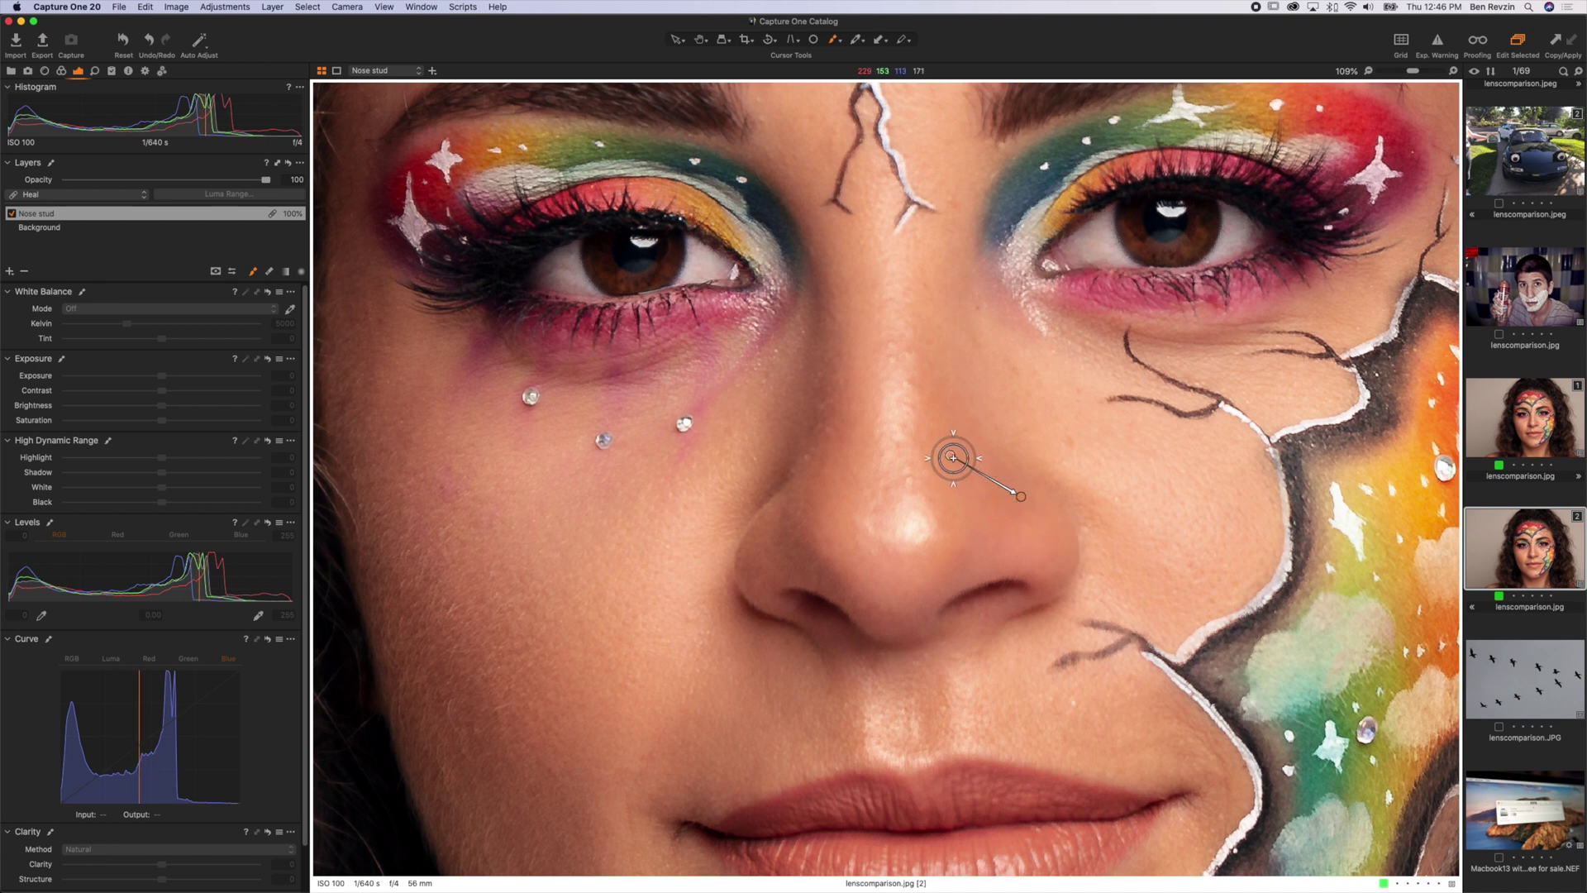
scroll(950, 455, "down", 2)
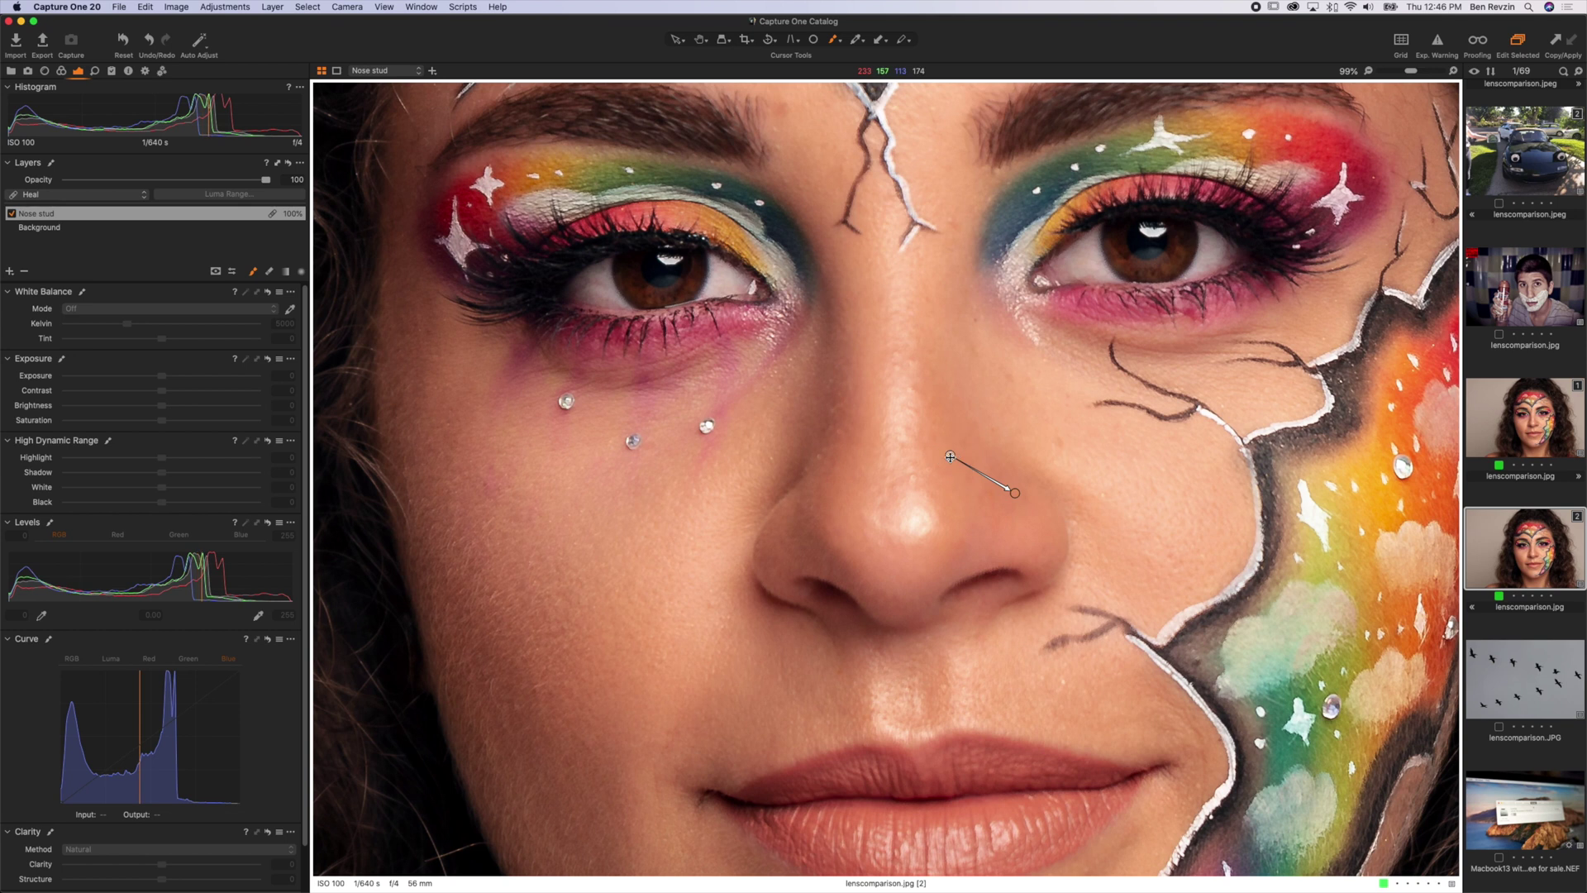
mouse_move(950, 456)
left_mouse_down()
mouse_move(950, 333)
mouse_move(1108, 354)
mouse_move(1190, 411)
mouse_move(1105, 542)
mouse_move(1003, 486)
mouse_move(988, 449)
left_mouse_up()
mouse_move(988, 449)
left_mouse_down()
mouse_move(602, 595)
mouse_move(620, 521)
mouse_move(1049, 427)
mouse_move(1144, 556)
mouse_move(985, 549)
left_mouse_up()
mouse_move(972, 467)
left_mouse_down()
mouse_move(946, 418)
mouse_move(957, 399)
mouse_move(1204, 259)
left_mouse_up()
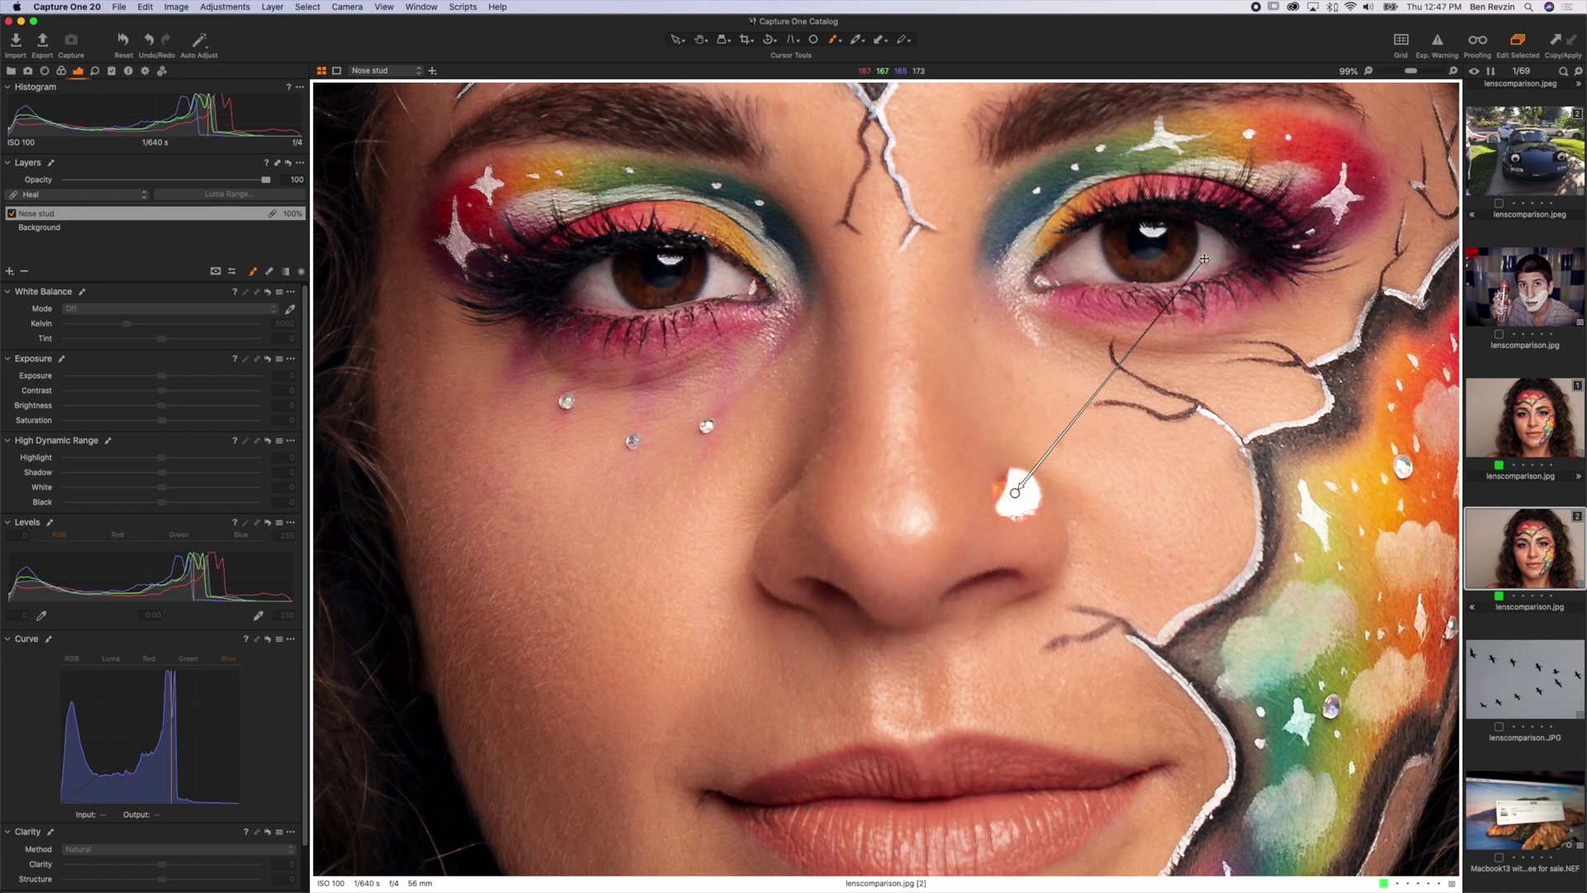
- Try sampling the upper lip, nose tip and skin left of the stud, then toggle the layer to compare
left_click(966, 771, "alt")
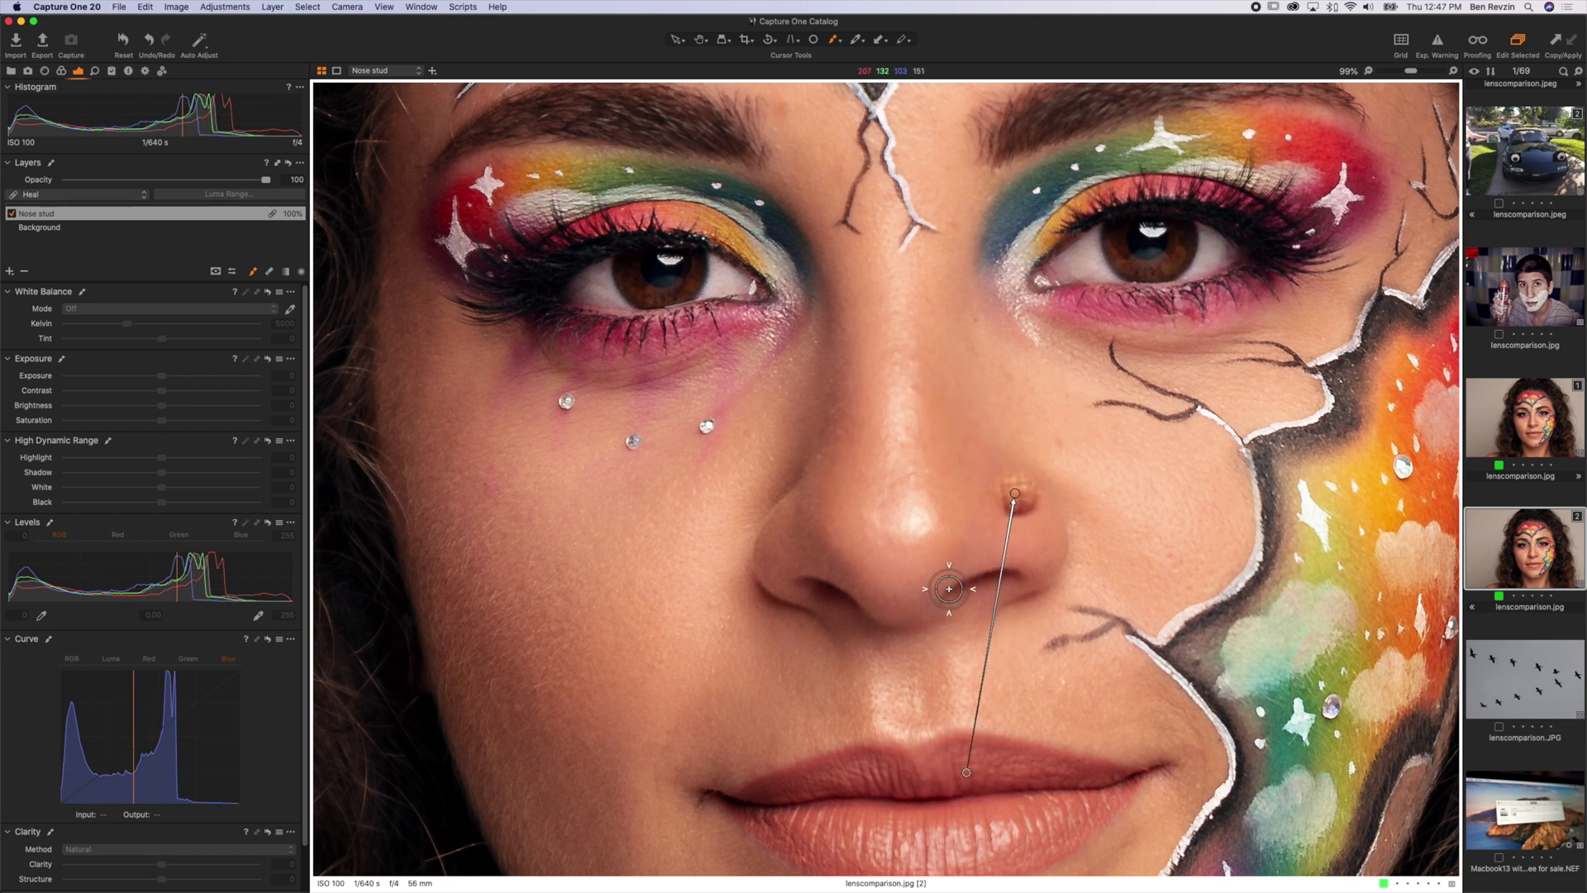
left_click(910, 524, "alt")
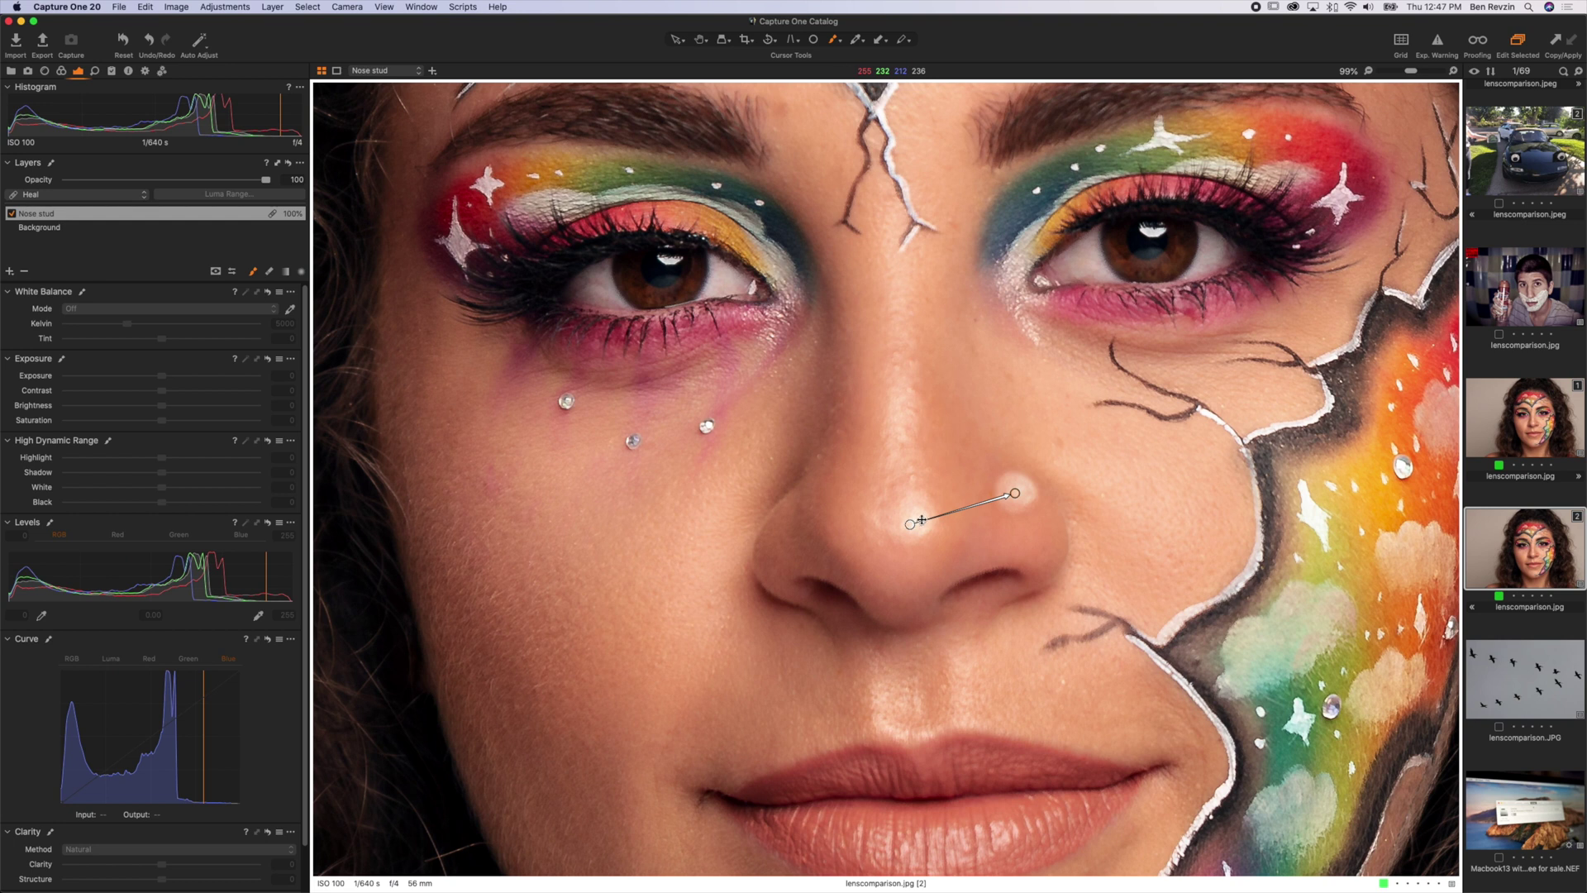
left_click(978, 477, "alt")
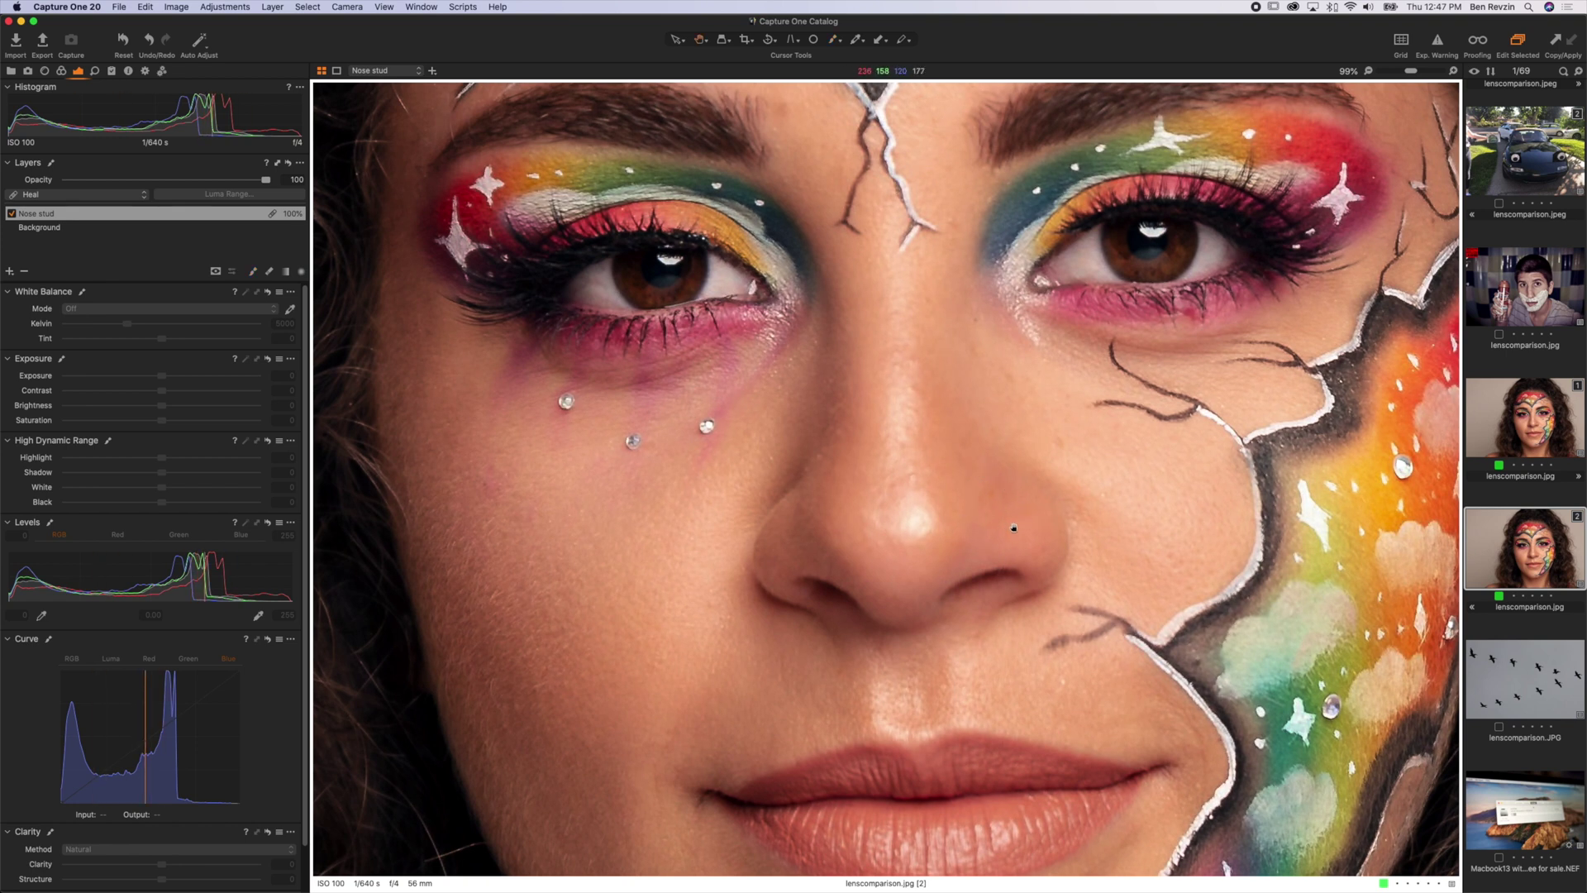
left_click(11, 214)
left_click(12, 215)
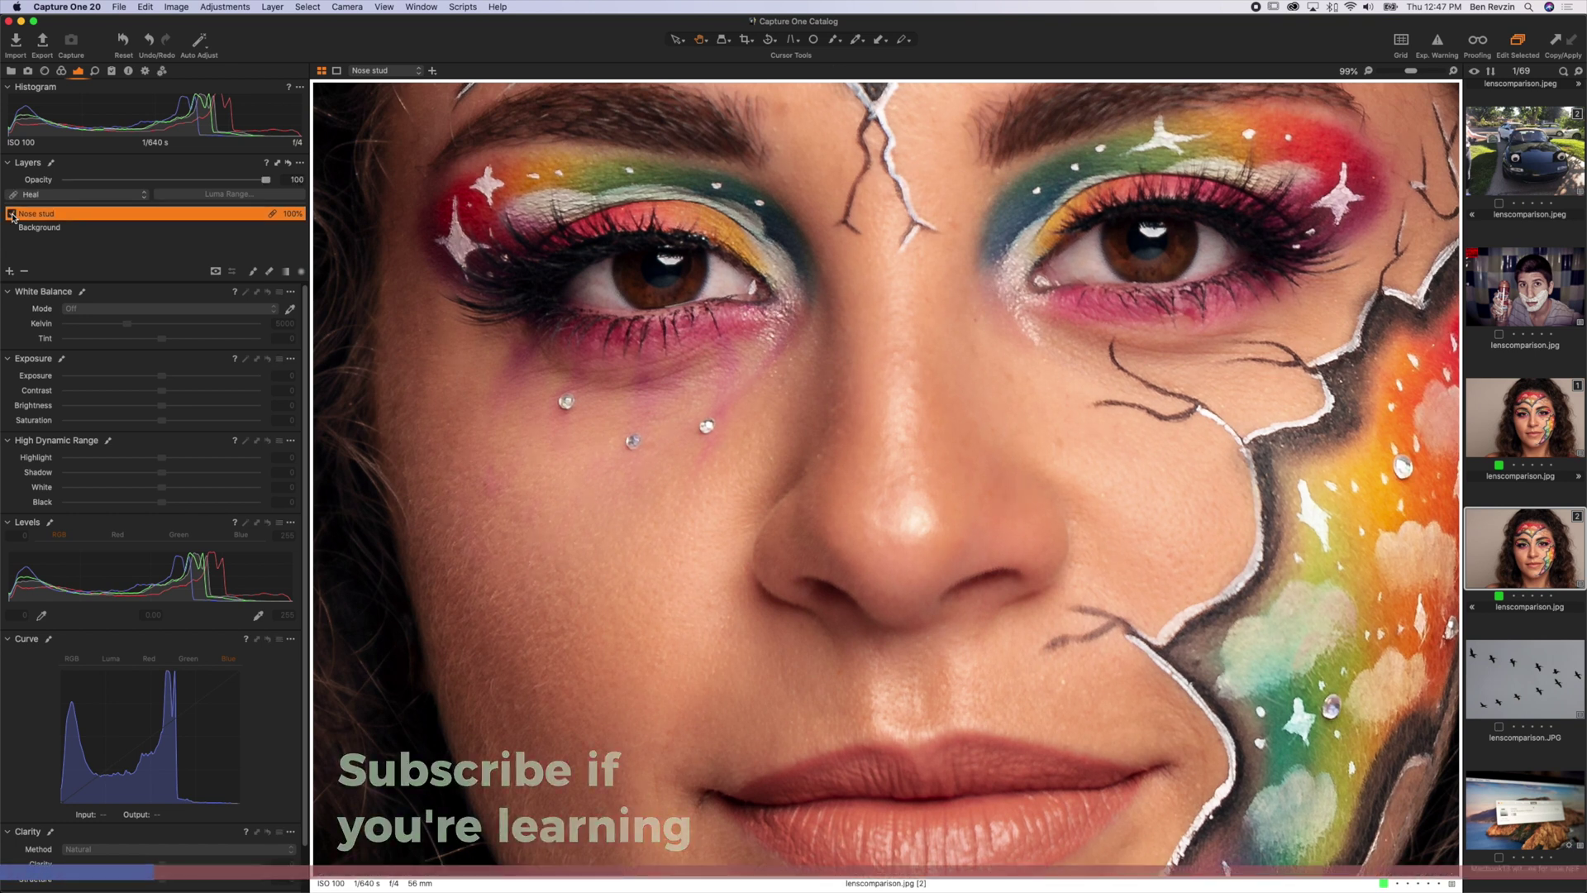
- Switch the Nose stud layer to Clone and clone clean nose skin over the stud
left_click(61, 199)
left_click(61, 186)
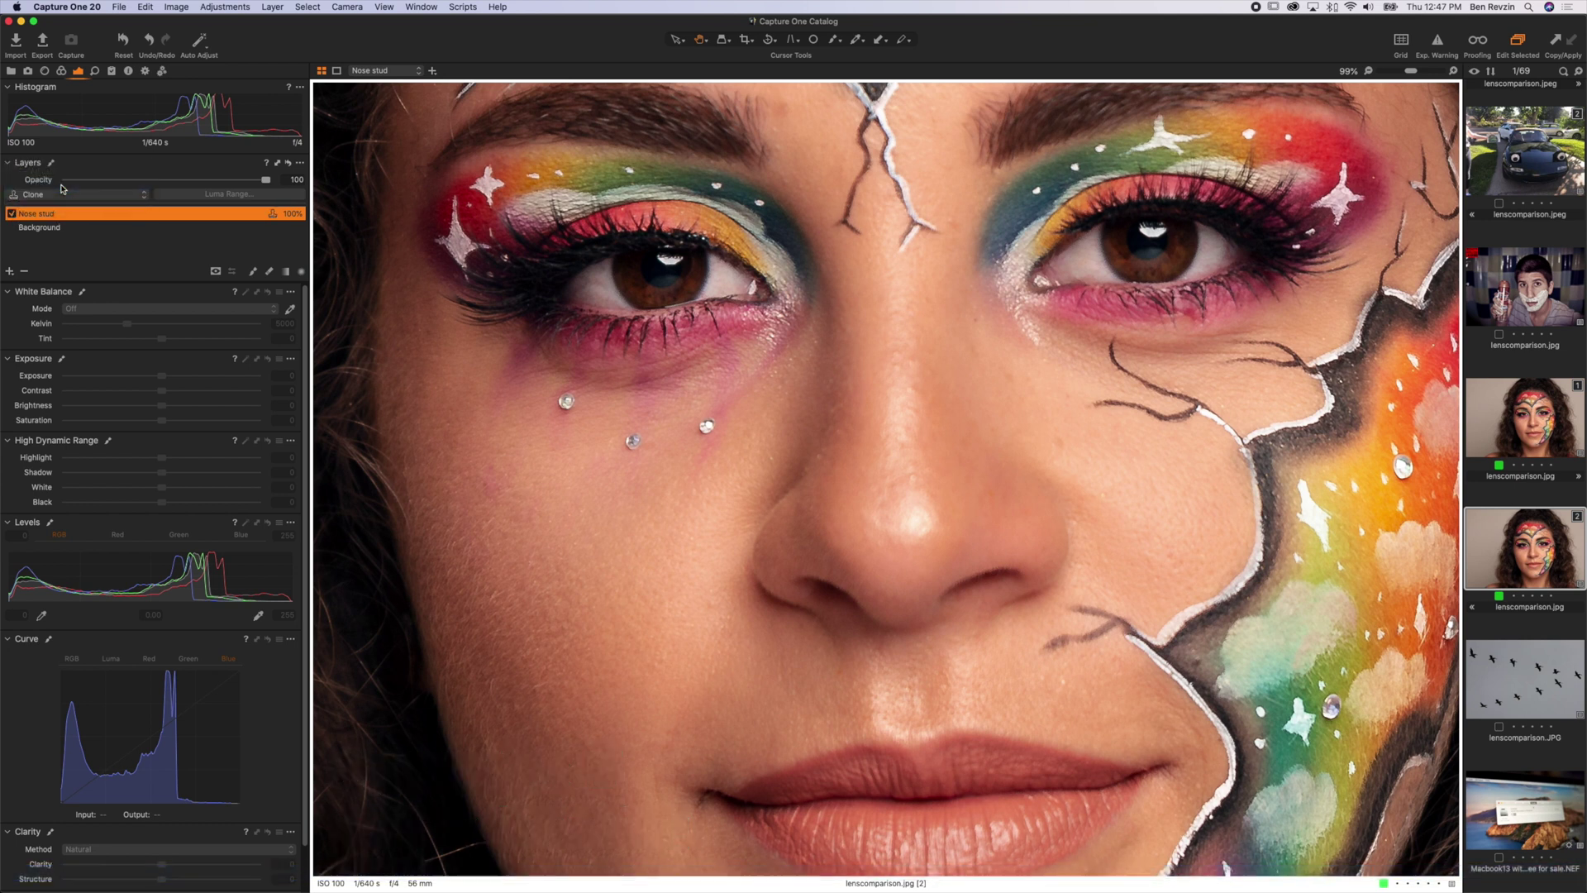
scroll(1018, 514, "up", 3)
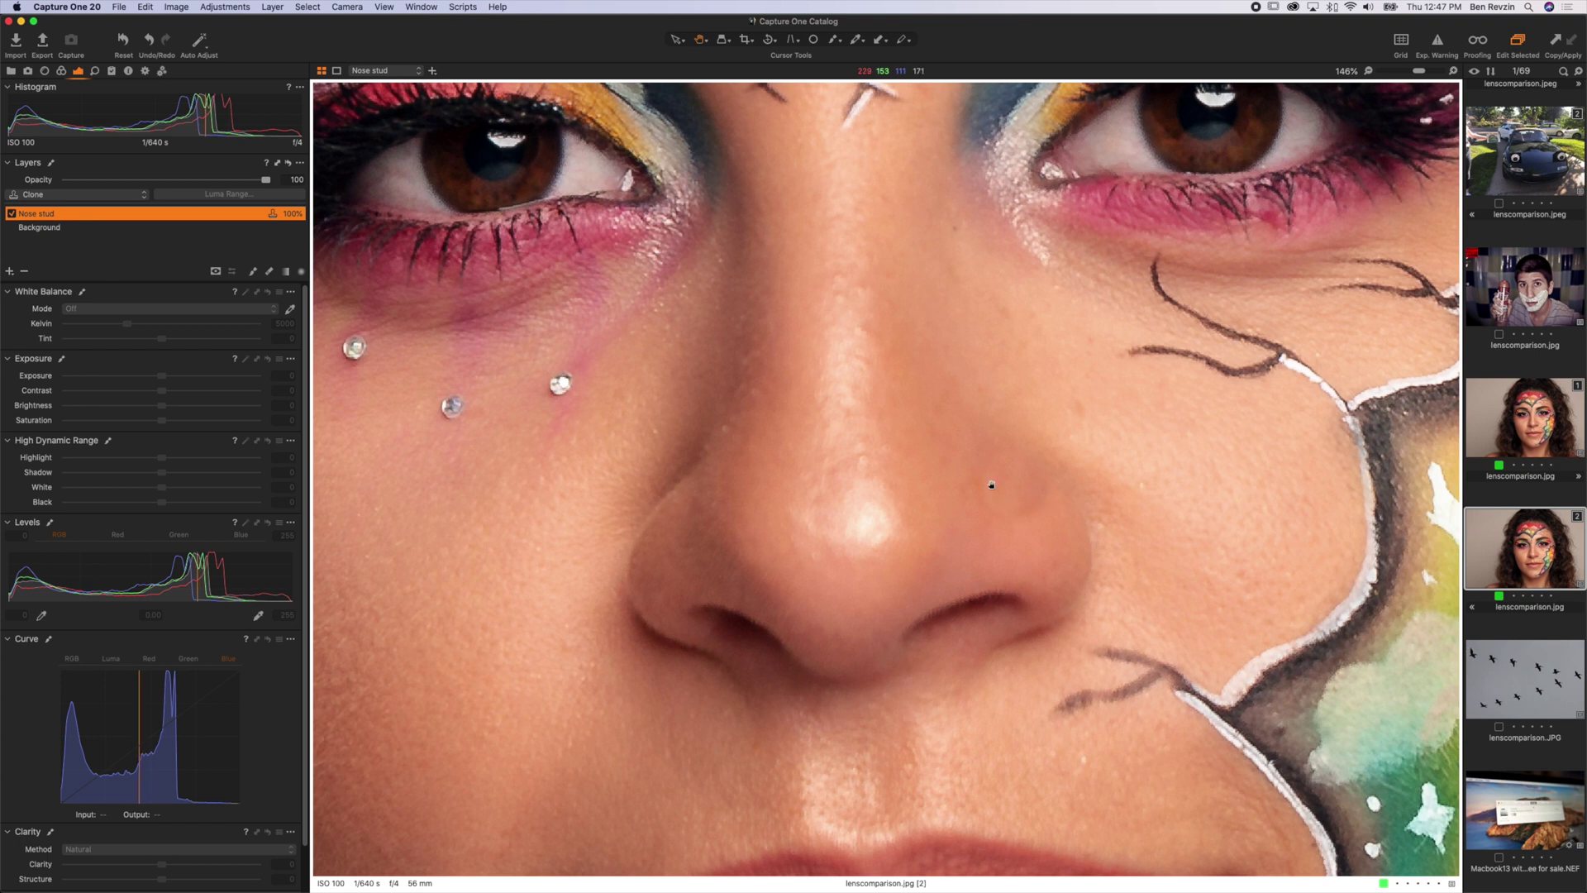
key("b")
left_click(992, 483)
left_click_drag(954, 453, 858, 523)
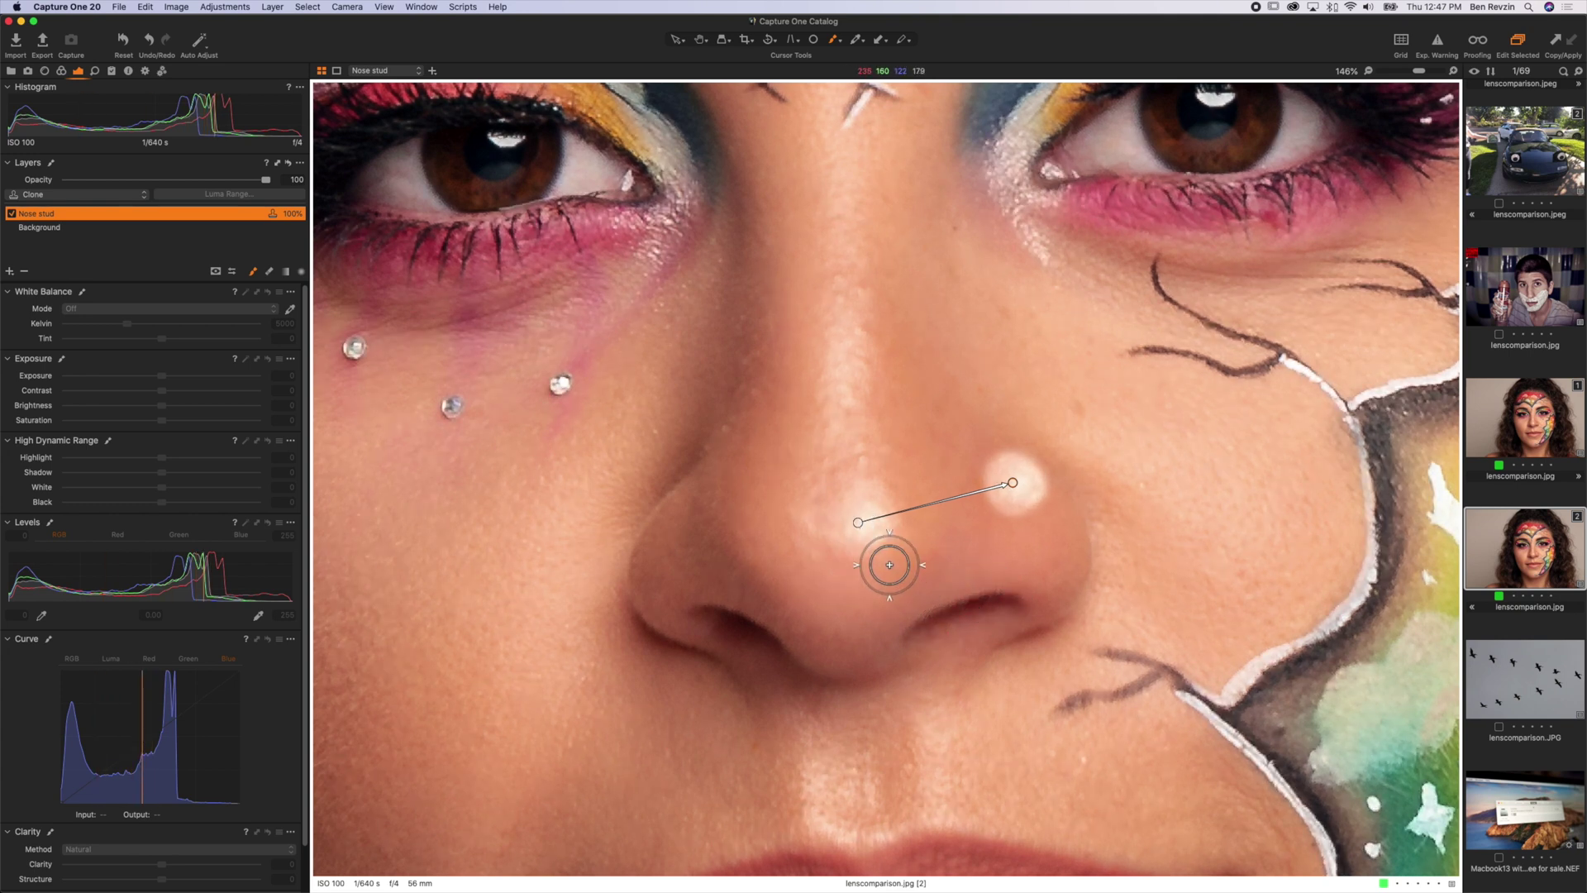
key("h")
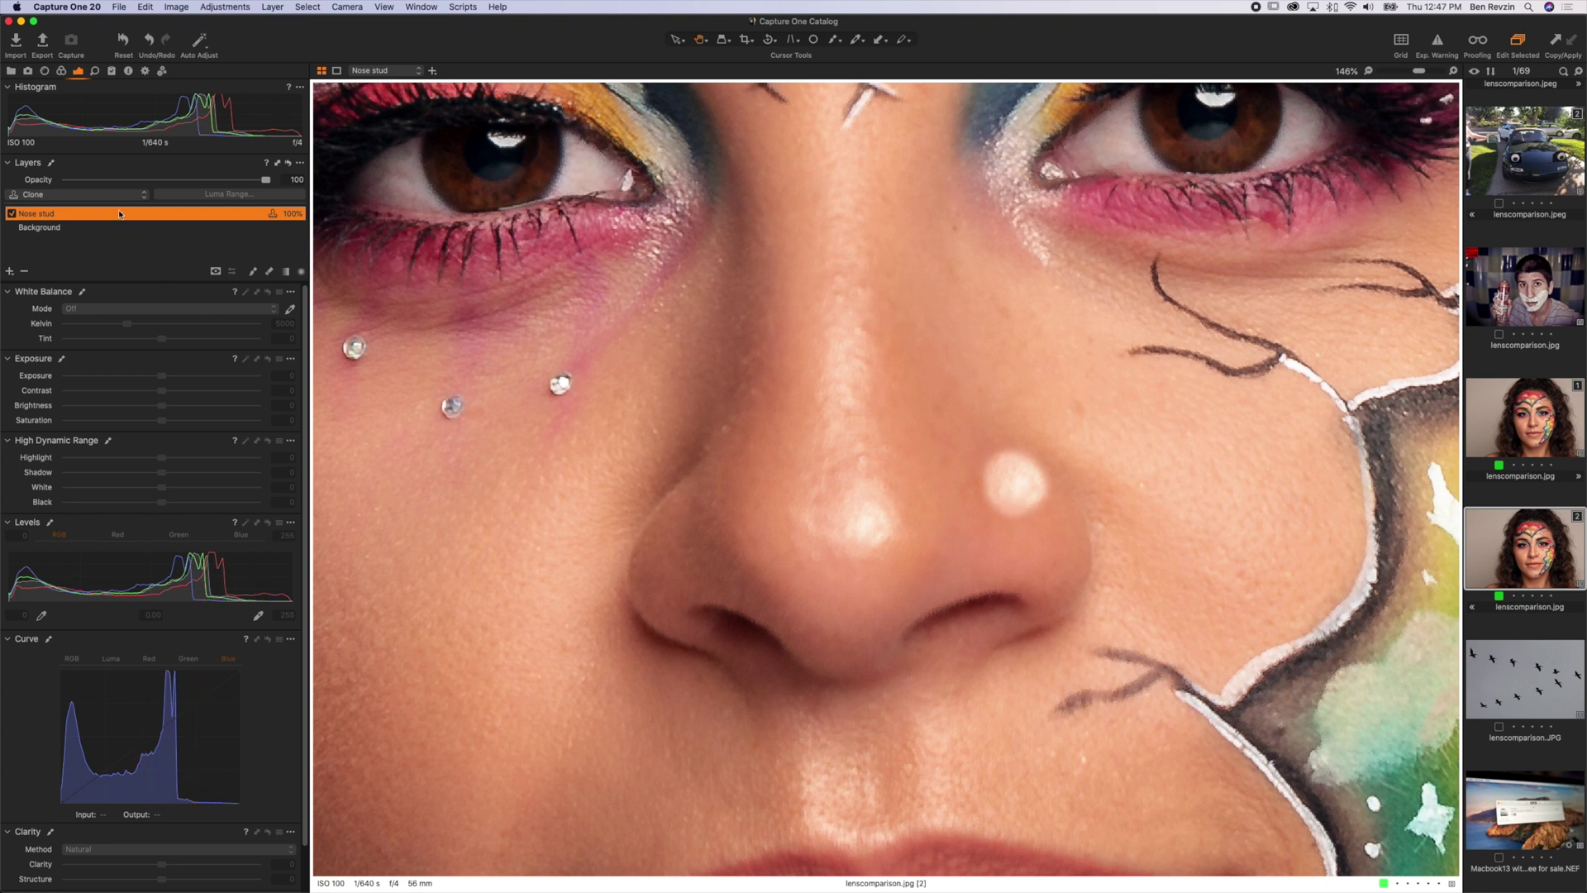
- Switch the Nose stud layer back to Heal and compare it against the Background layer
left_click(101, 194)
left_click(105, 210)
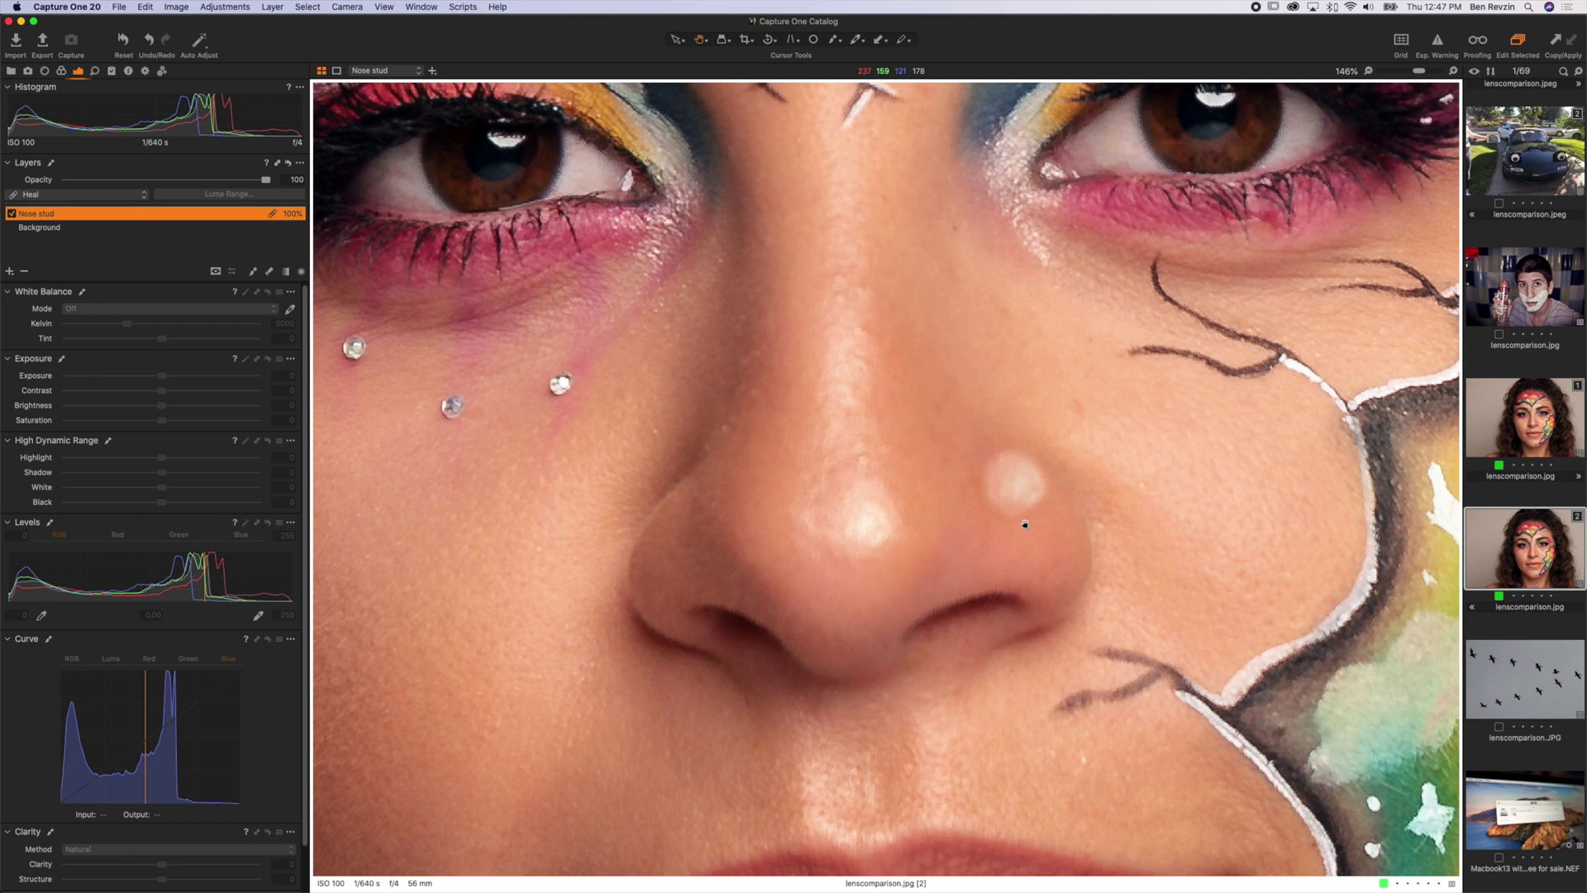
key("b")
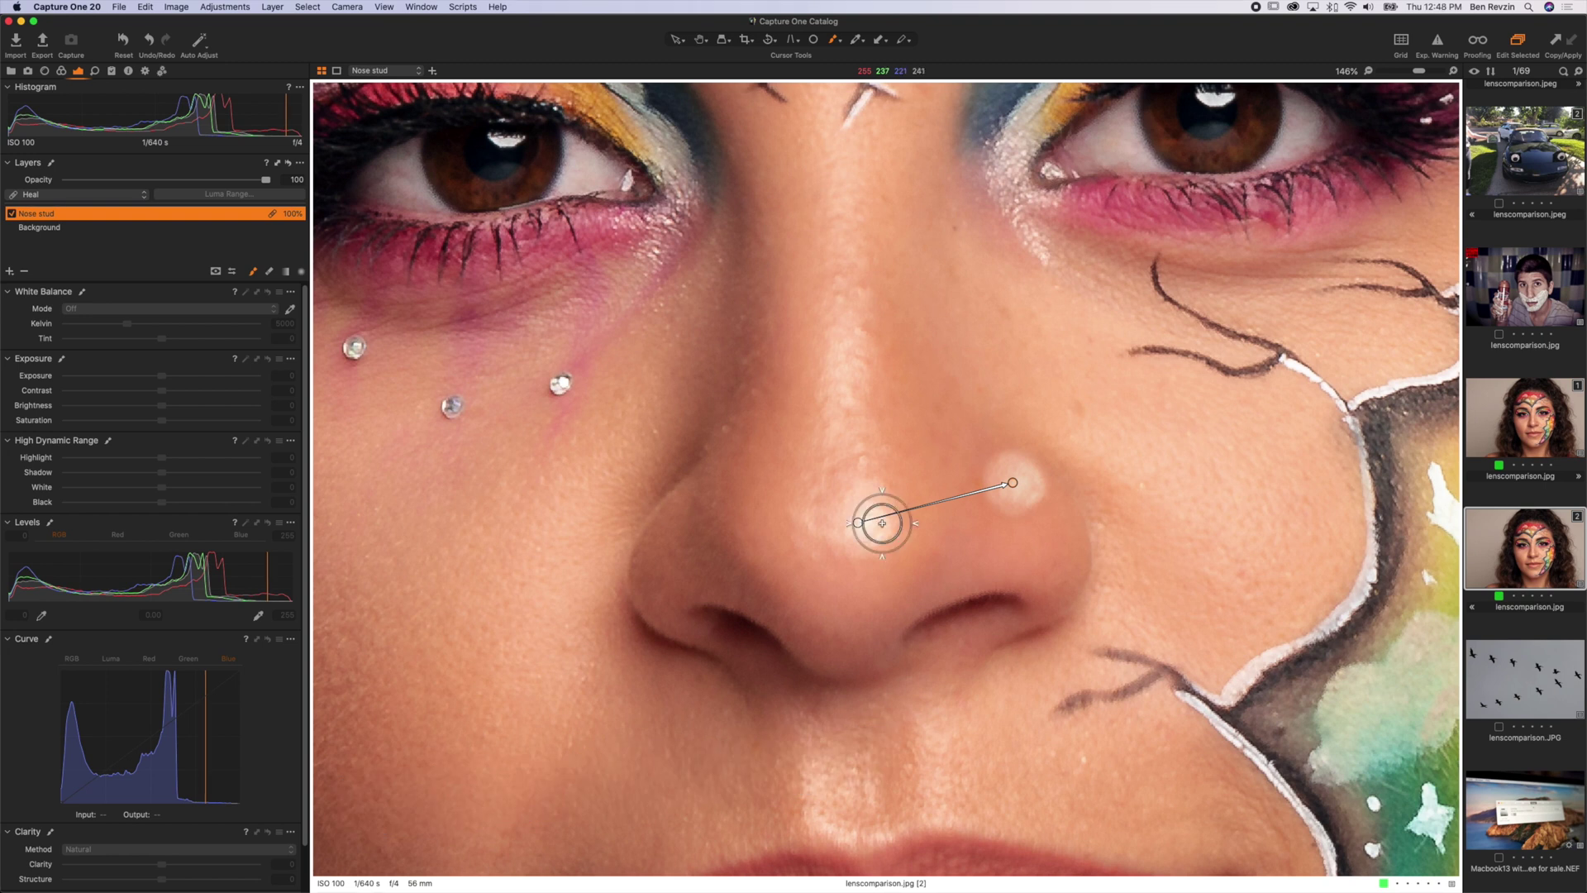
key("h")
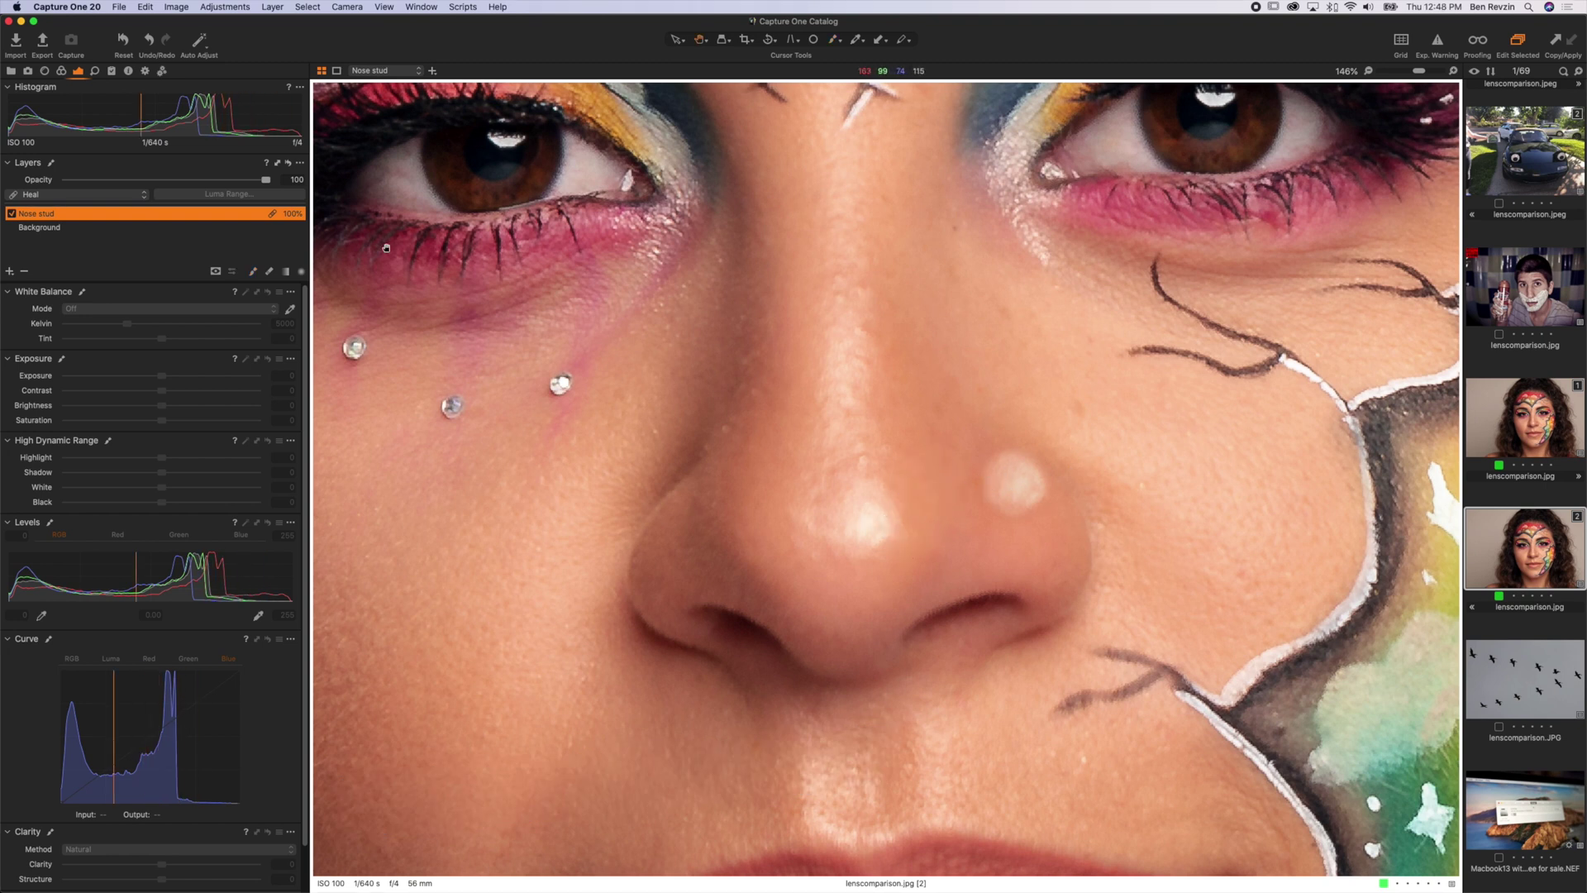
left_click(157, 228)
left_click(157, 216)
- Move the heal source up the nose bridge, then advance to the pelican photo
key("b")
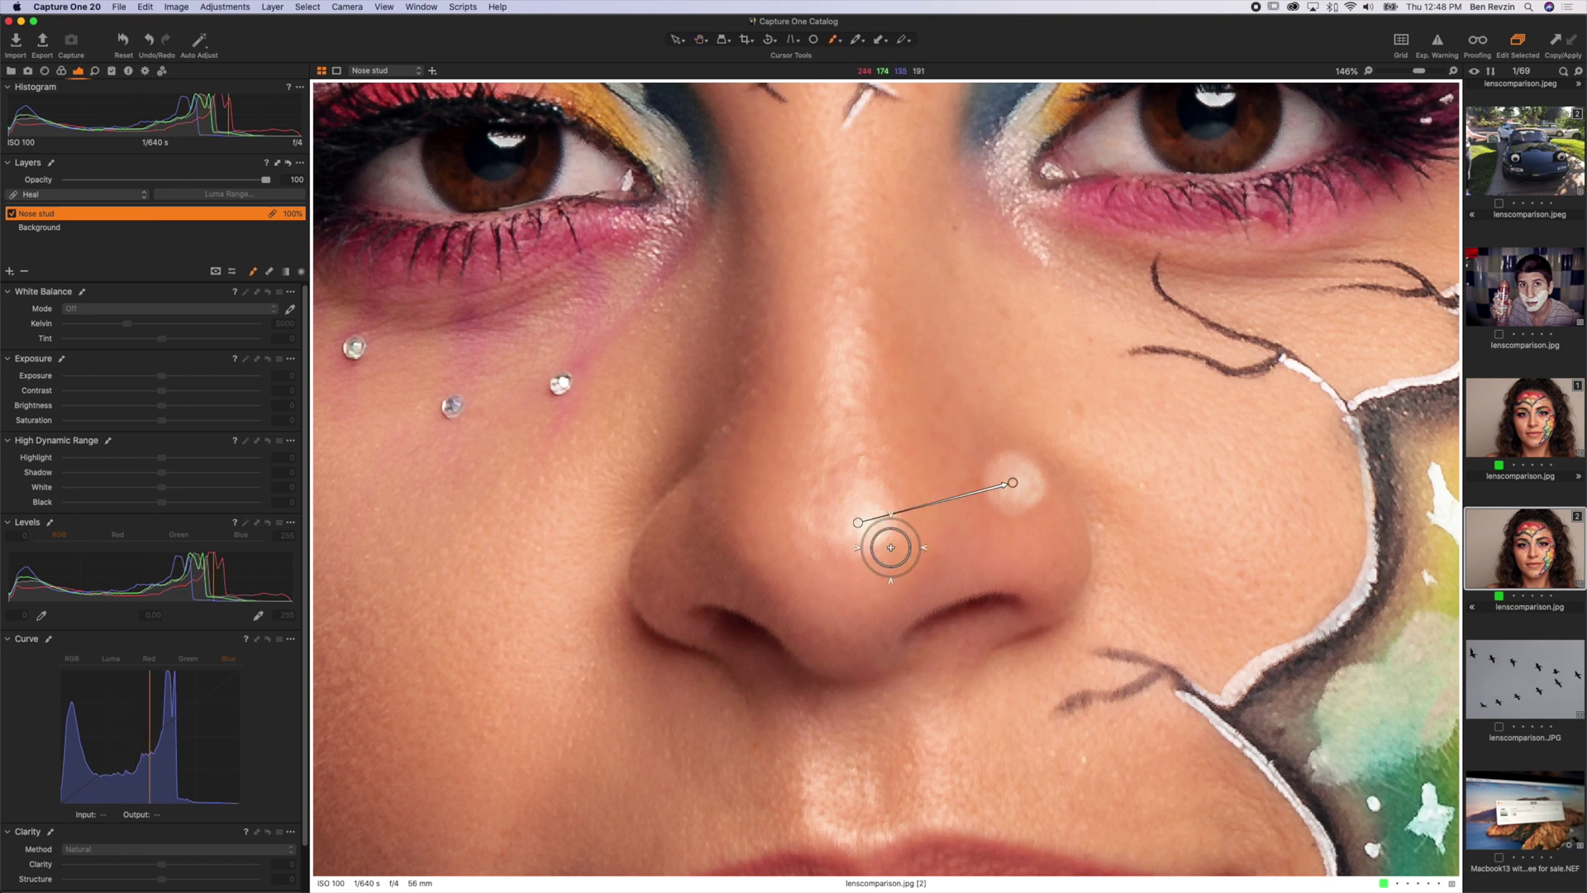
left_click_drag(858, 522, 942, 420)
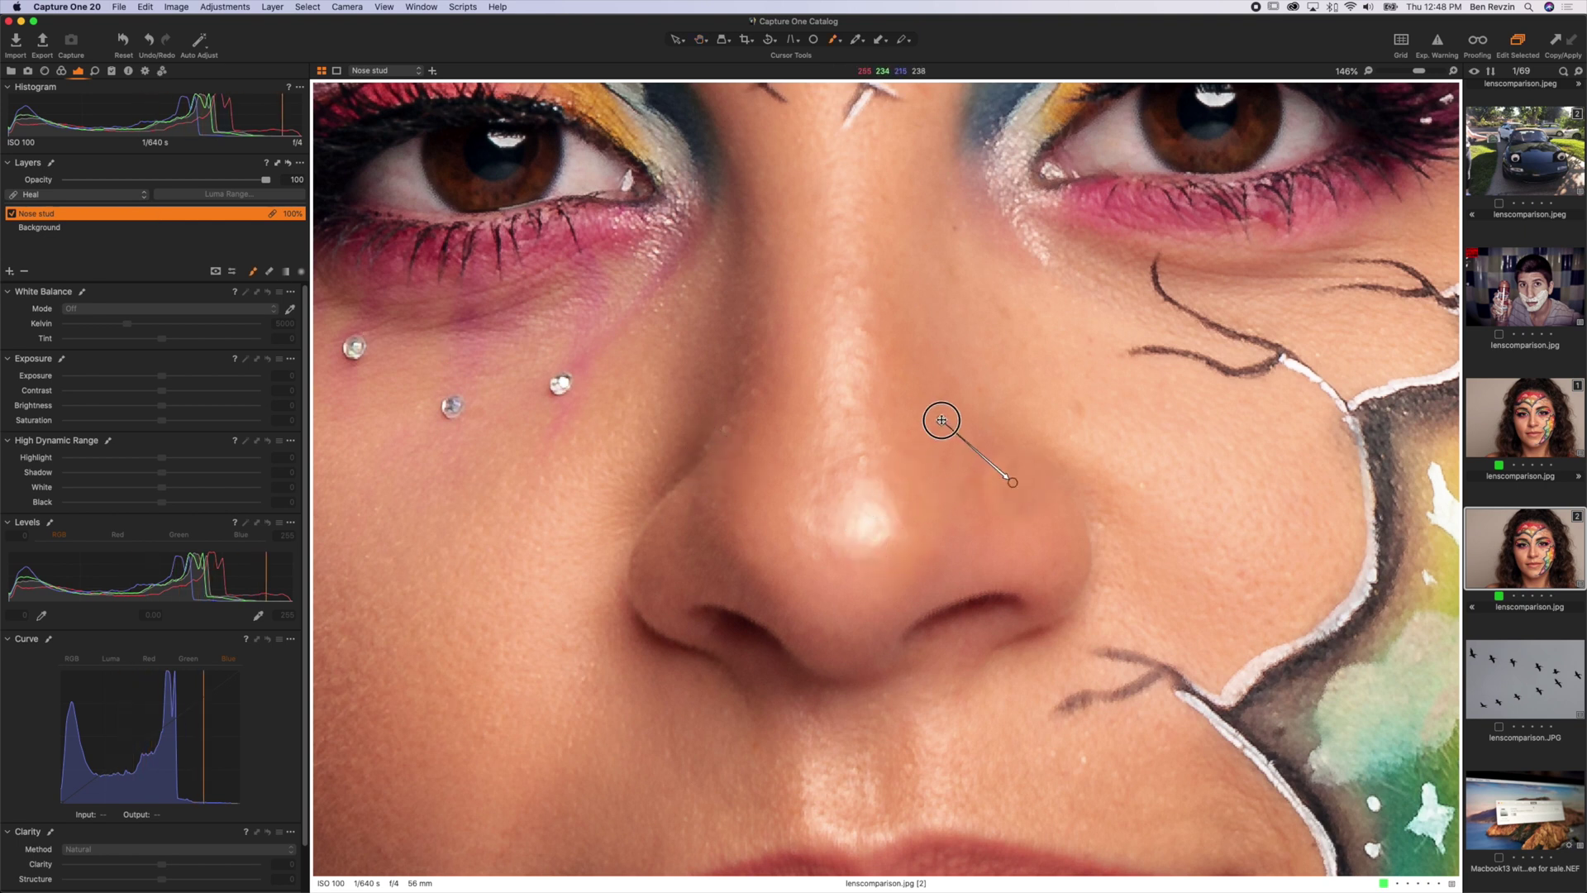
key("Down")
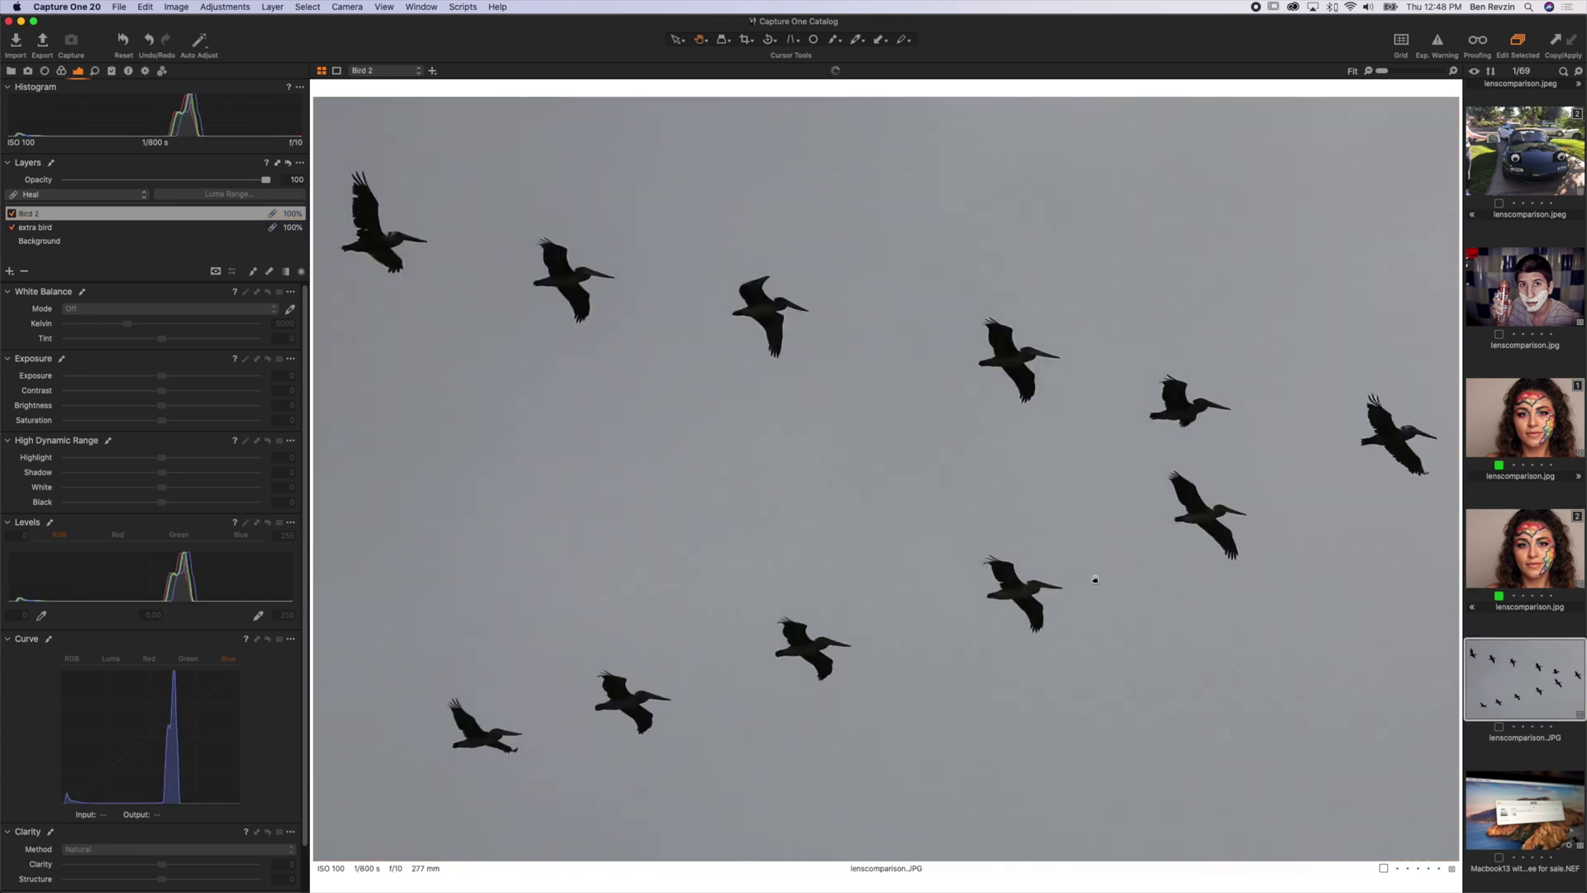
- Reset the pelican photo's edits, add a New Clone Layer and begin renaming it
left_click(126, 46)
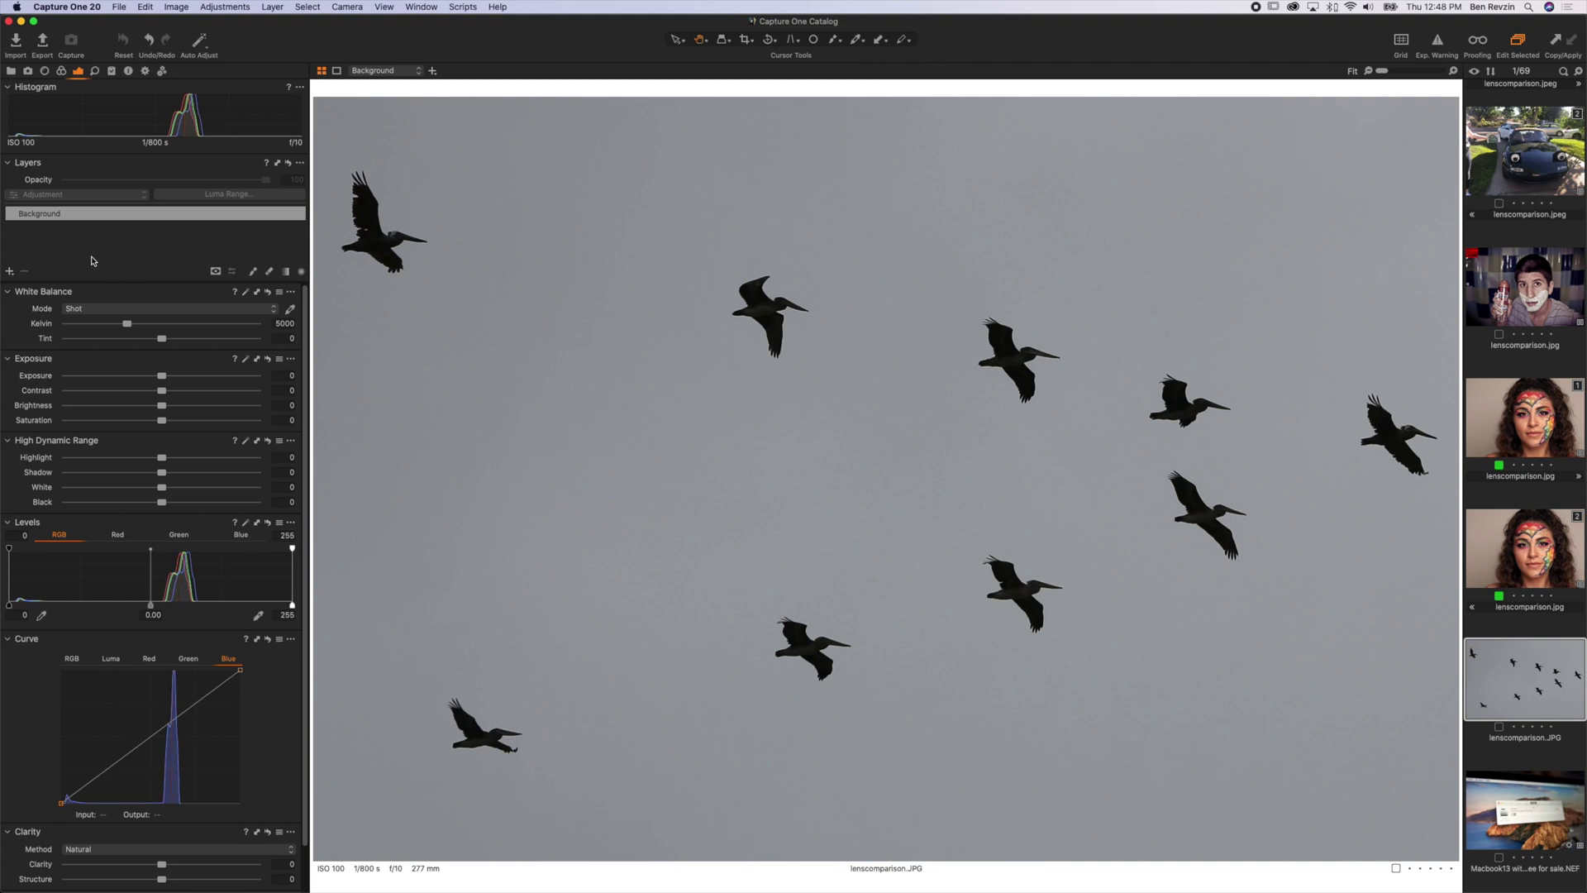
left_click(11, 273)
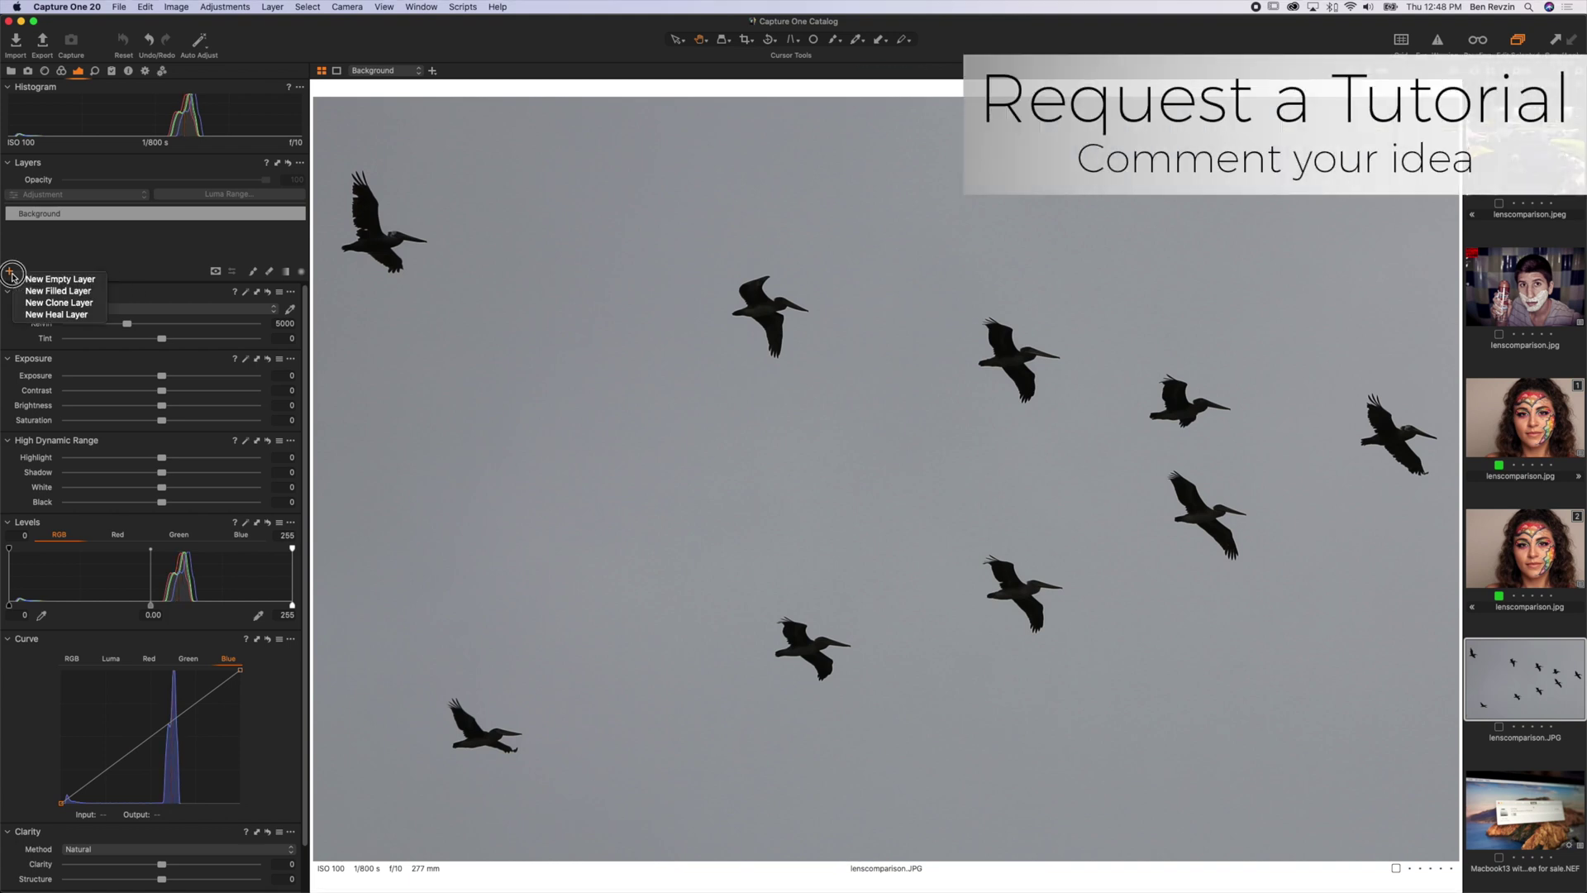
left_click(60, 306)
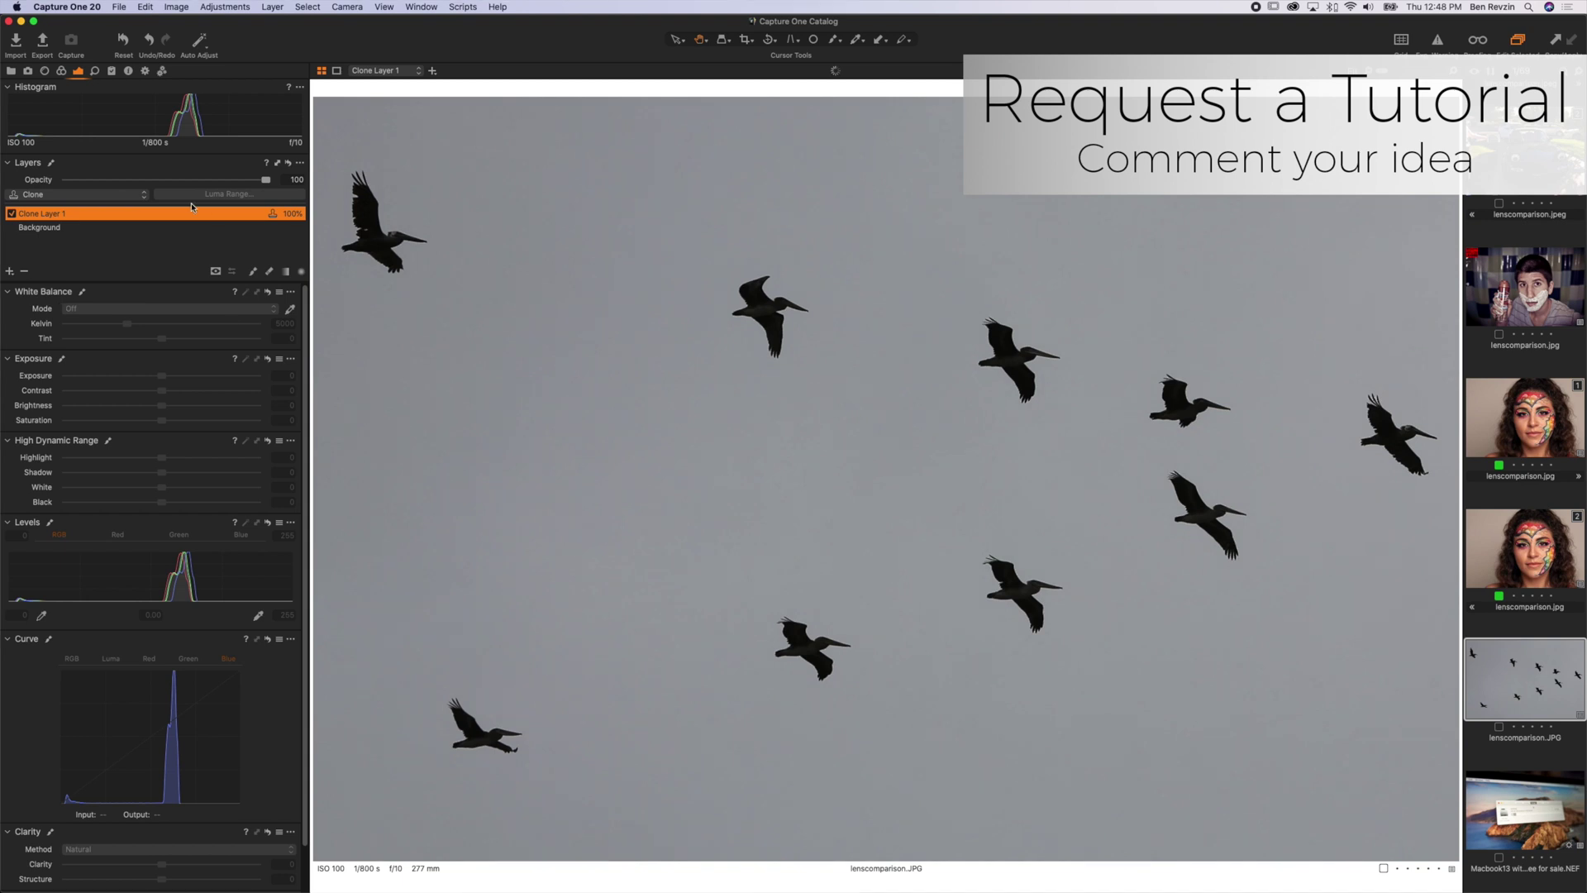
double_click(54, 214)
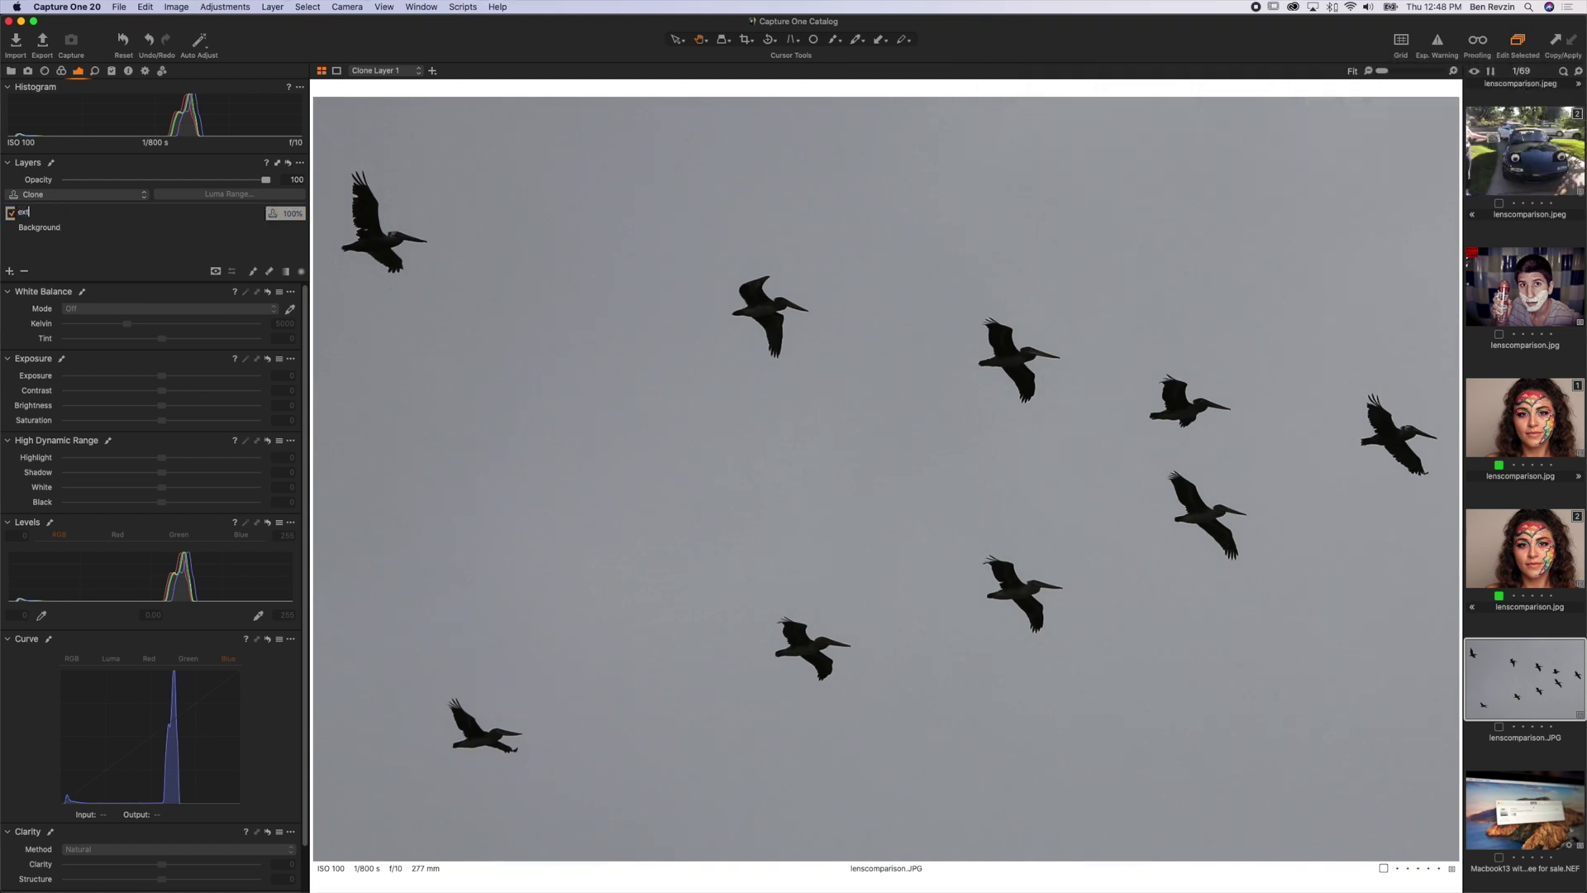
- Name the layer 'extra bird' and size the clone brush to fit a bird
type("ird")
key("Return")
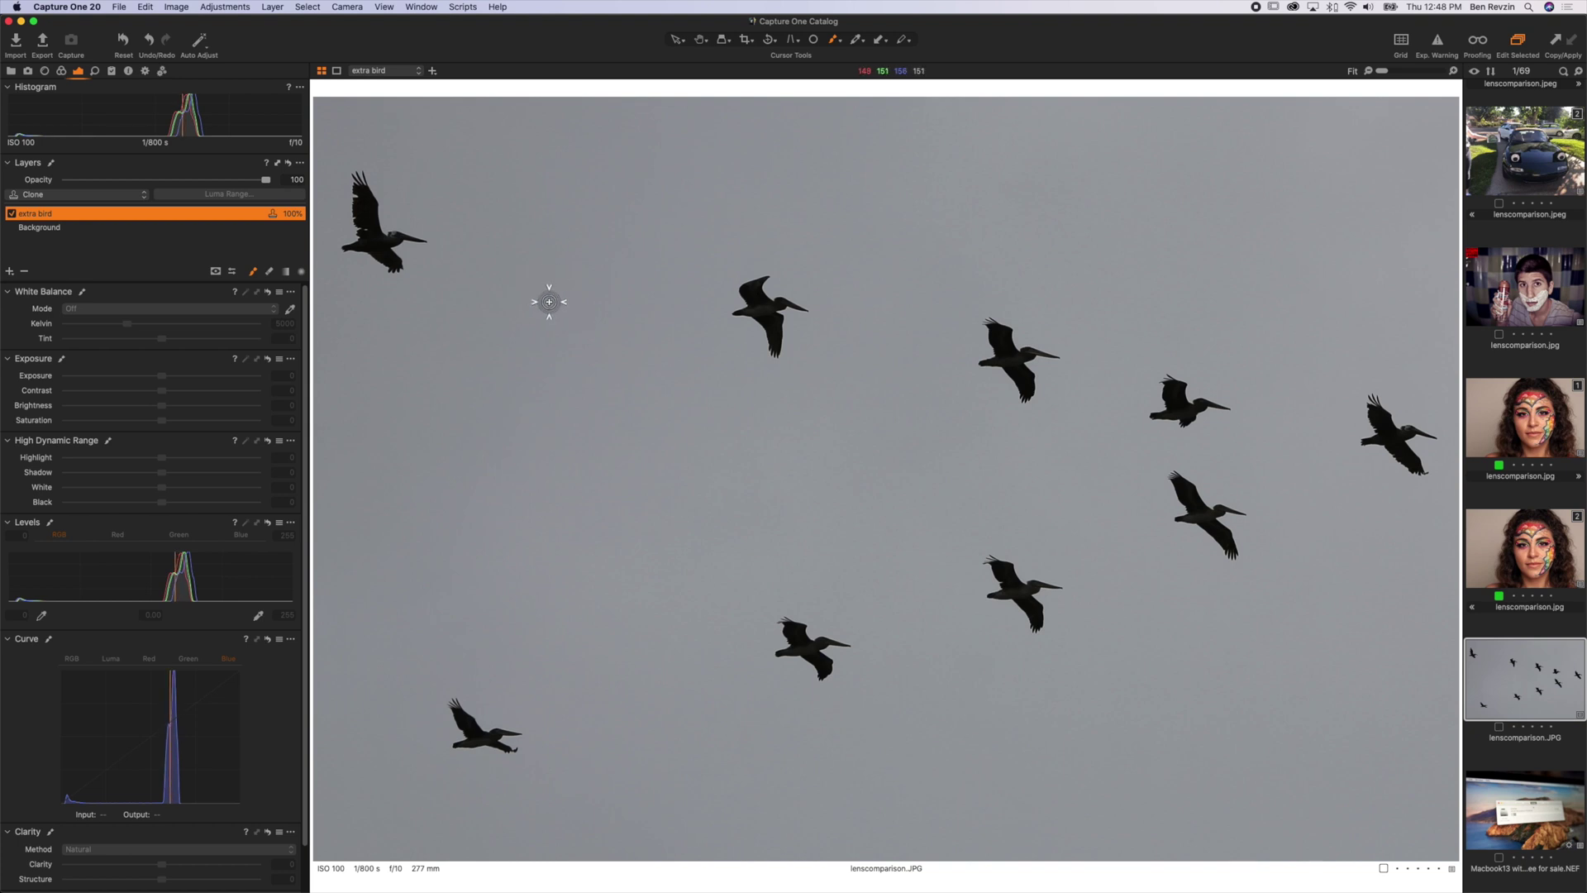
key("bracketright")
key("bracketright")
key("bracketright")
key("bracketright")
key("bracketright")
key("bracketright")
key("bracketright")
key("bracketright")
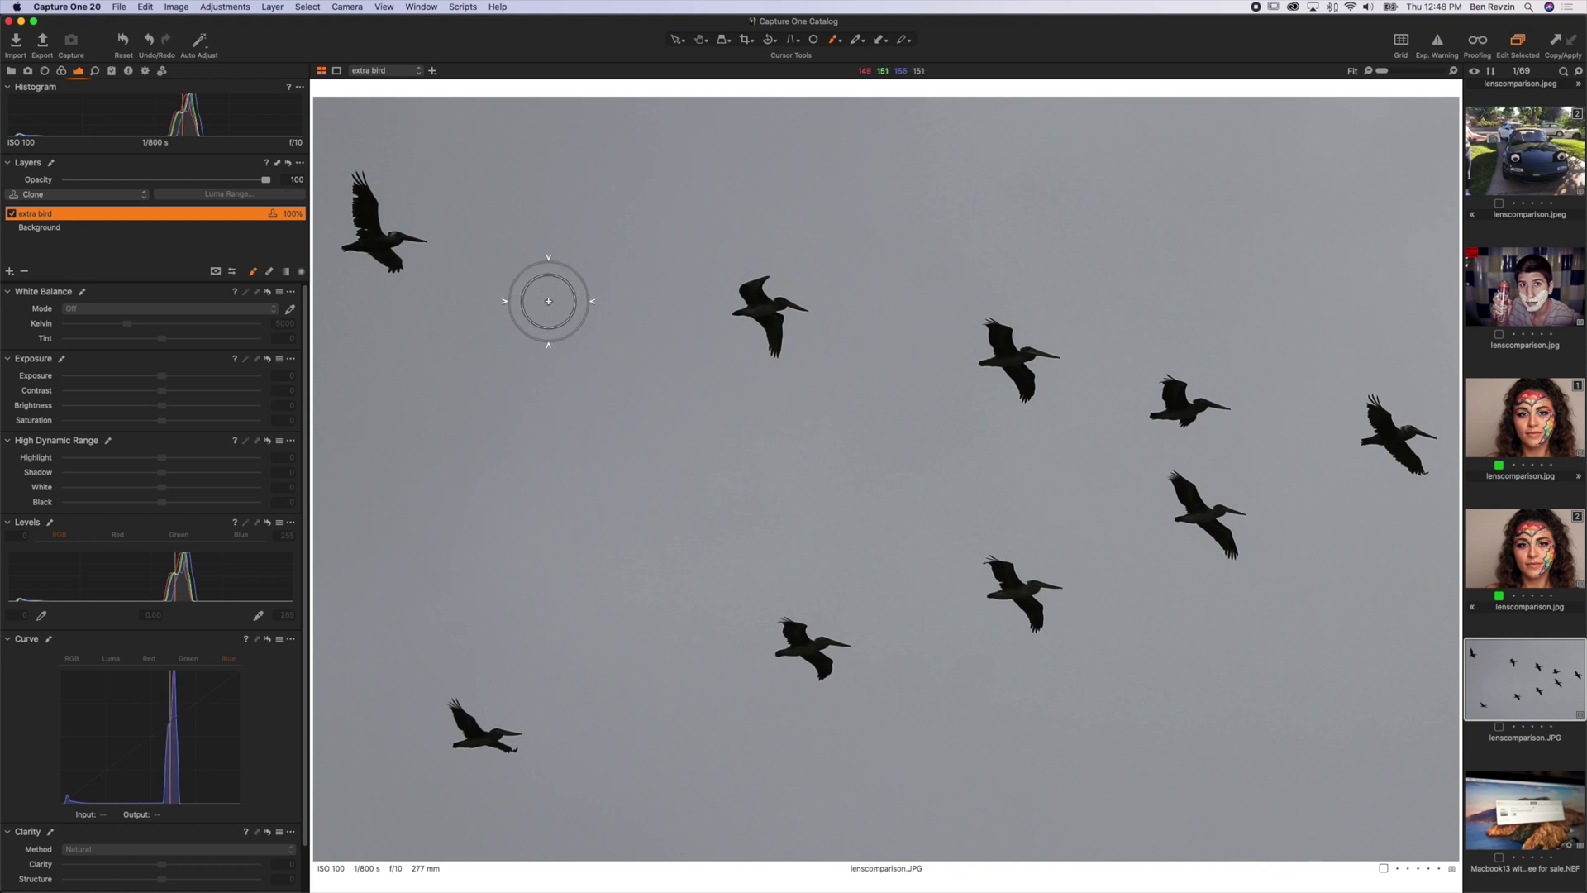
key("bracketright")
key("bracketright")
key("bracketright")
key("bracketright")
key("bracketleft")
key("bracketleft")
key("bracketleft")
key("bracketleft")
key("bracketleft")
key("bracketleft")
key("bracketleft")
key("bracketleft")
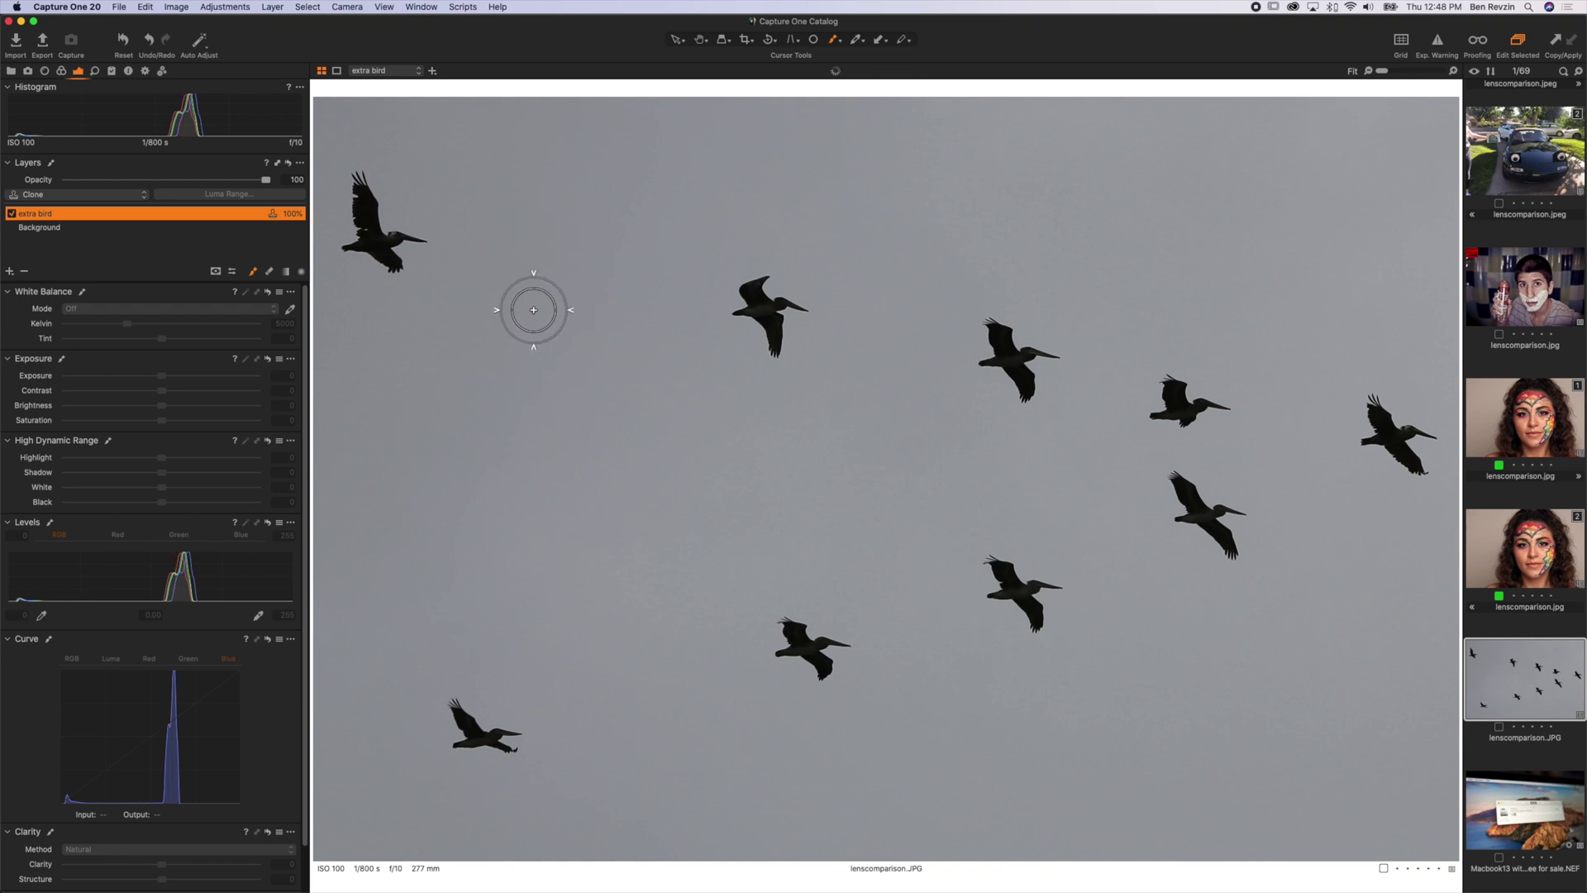
- Clone the upper-centre pelican into empty sky and paint in its missing wing
left_click(534, 310)
mouse_move(634, 372)
left_mouse_down()
mouse_move(620, 355)
mouse_move(727, 337)
mouse_move(768, 295)
mouse_move(771, 309)
left_mouse_up()
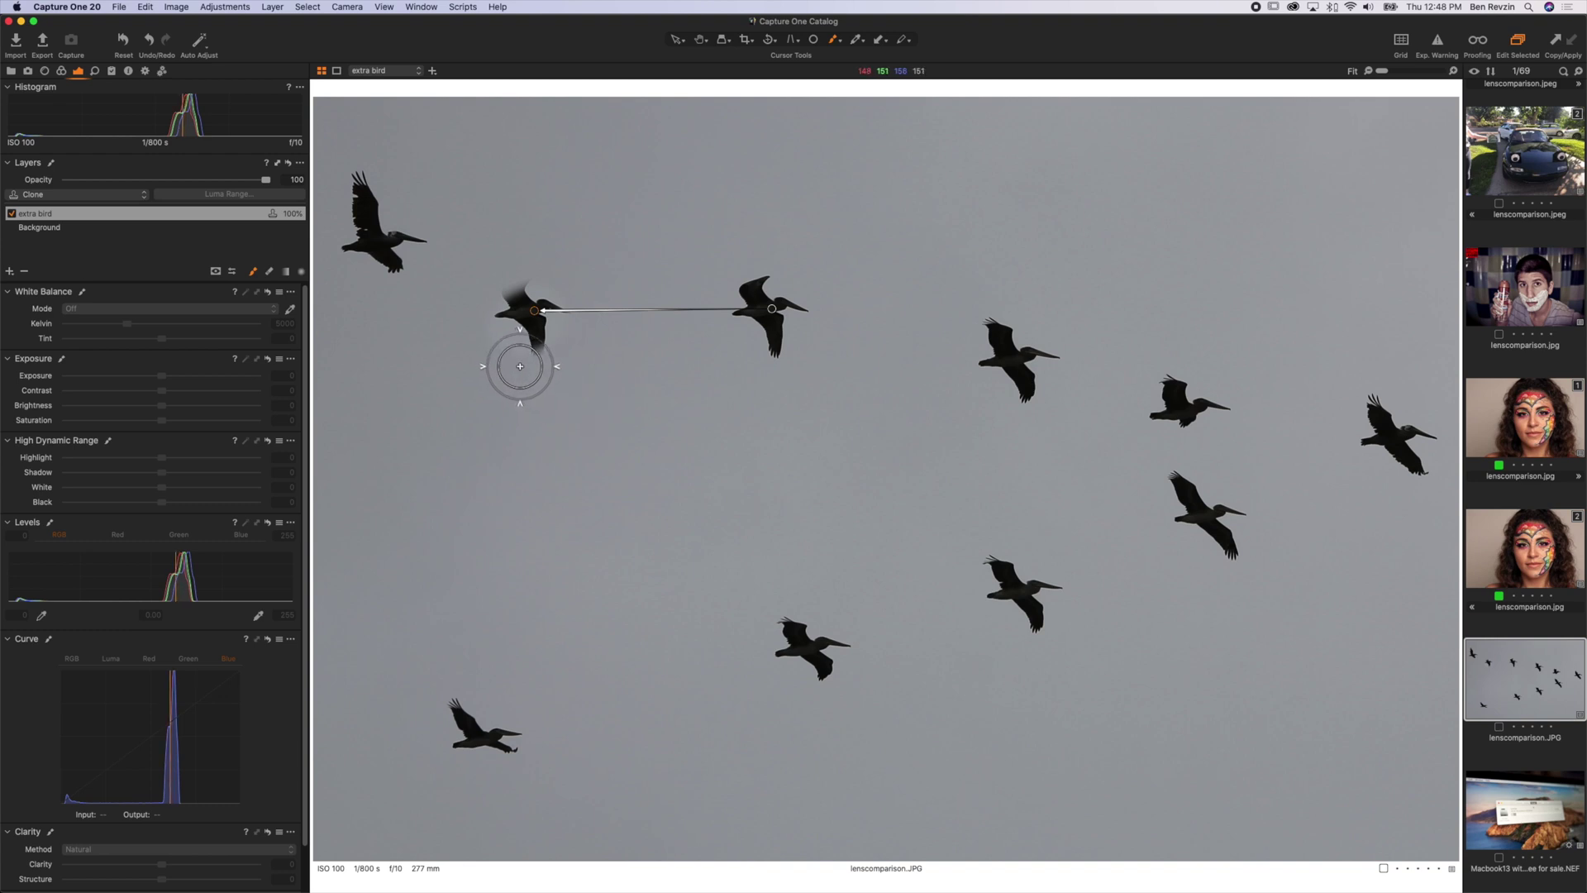
mouse_move(520, 365)
left_mouse_down()
mouse_move(553, 347)
mouse_move(528, 305)
left_mouse_up()
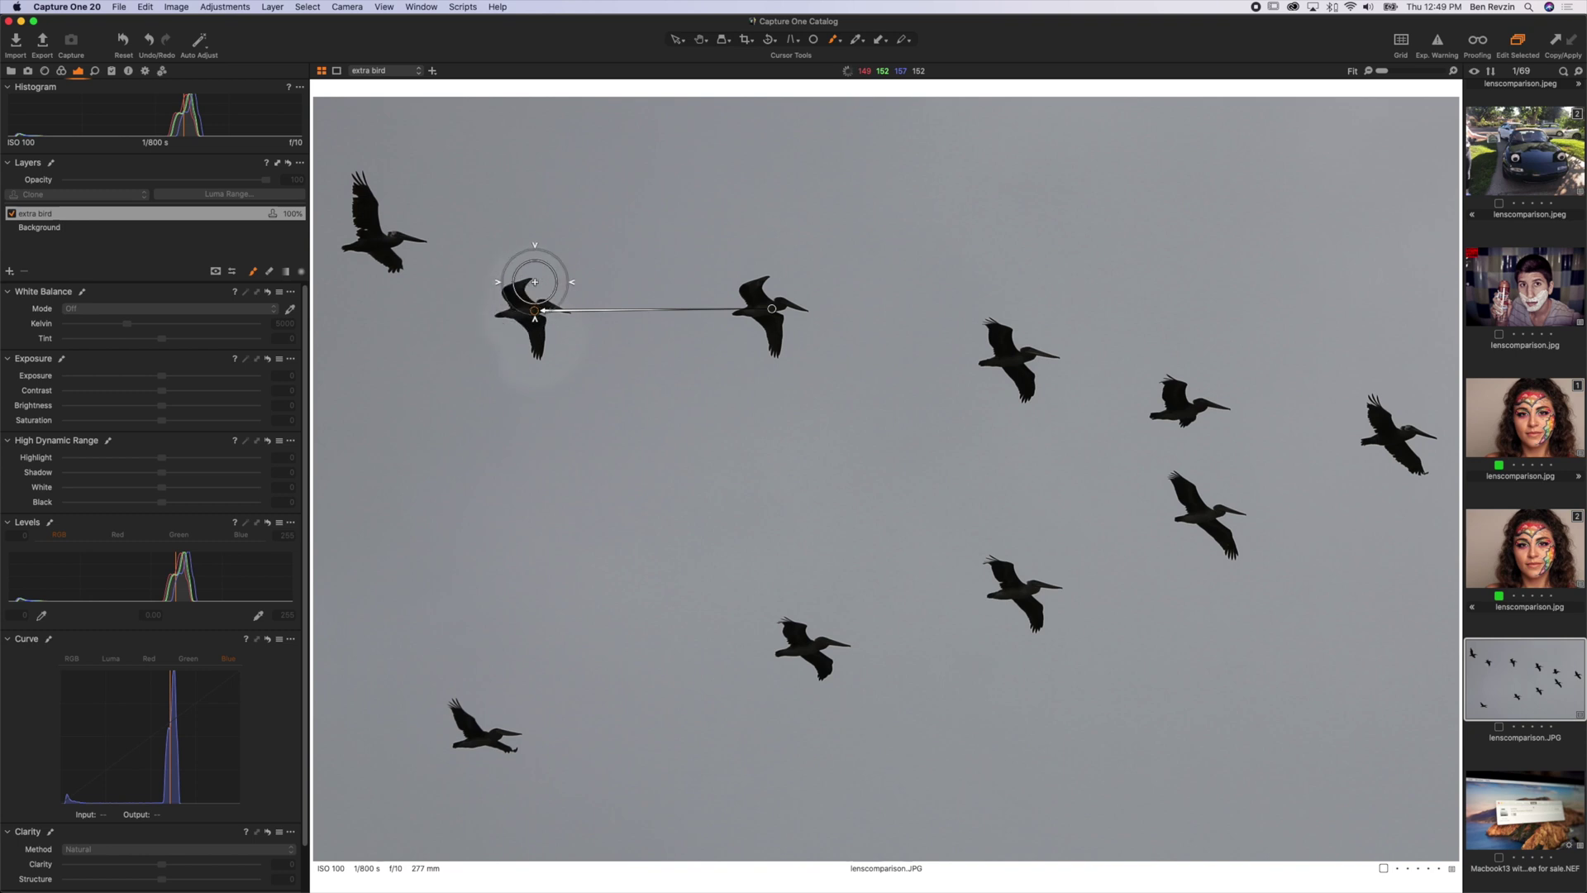
- Switch the extra bird layer to Heal, fit the view, and paint its mask over the added bird
key("h")
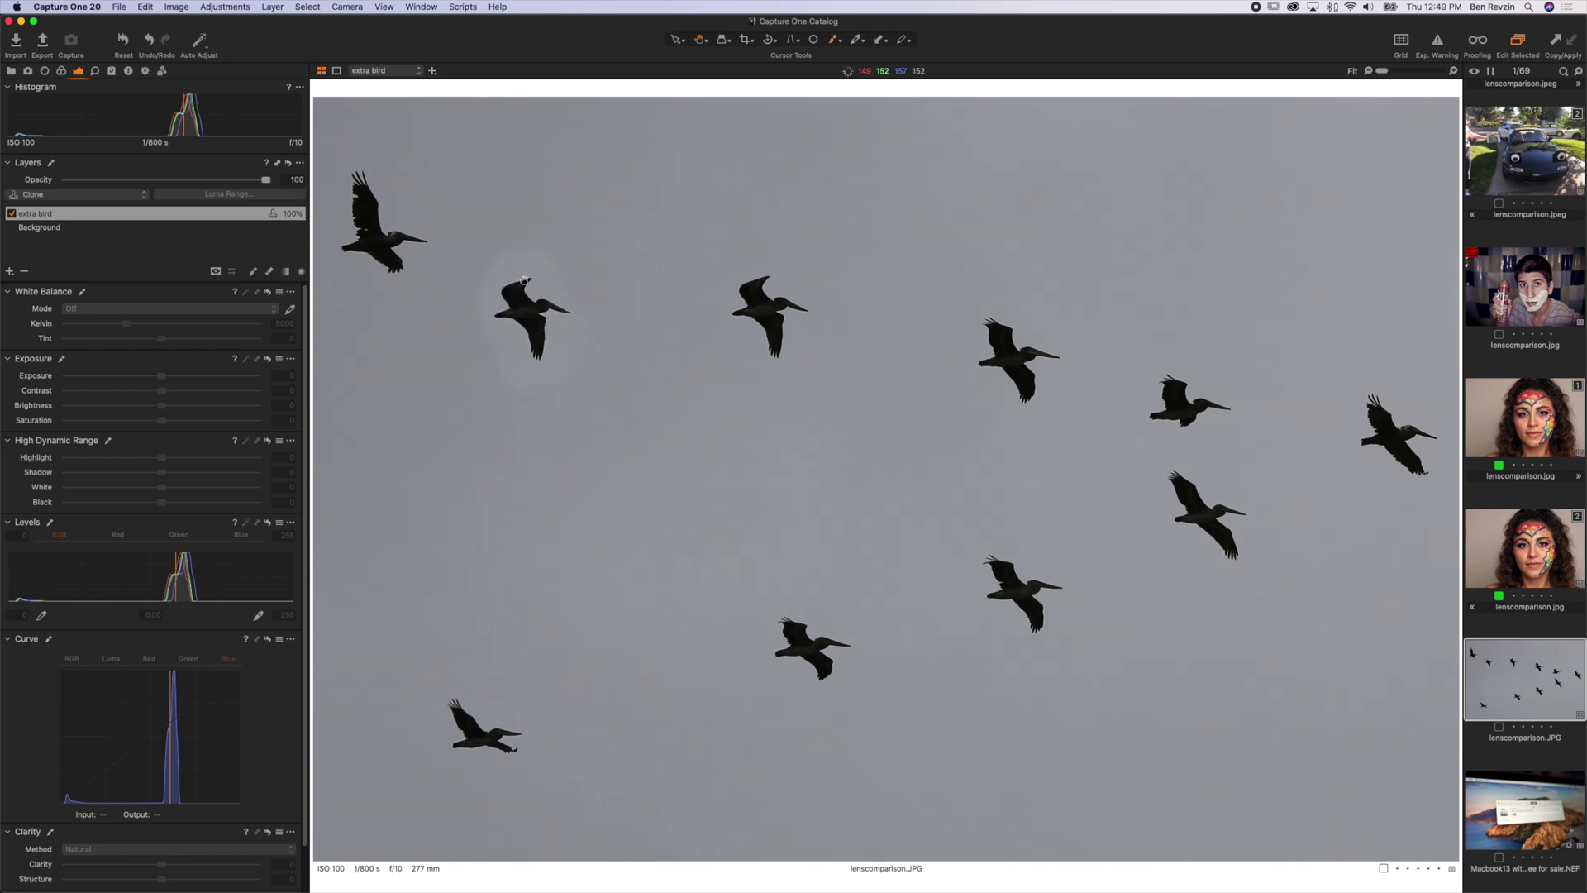
scroll(537, 365, "up", 3)
scroll(471, 443, "up", 2)
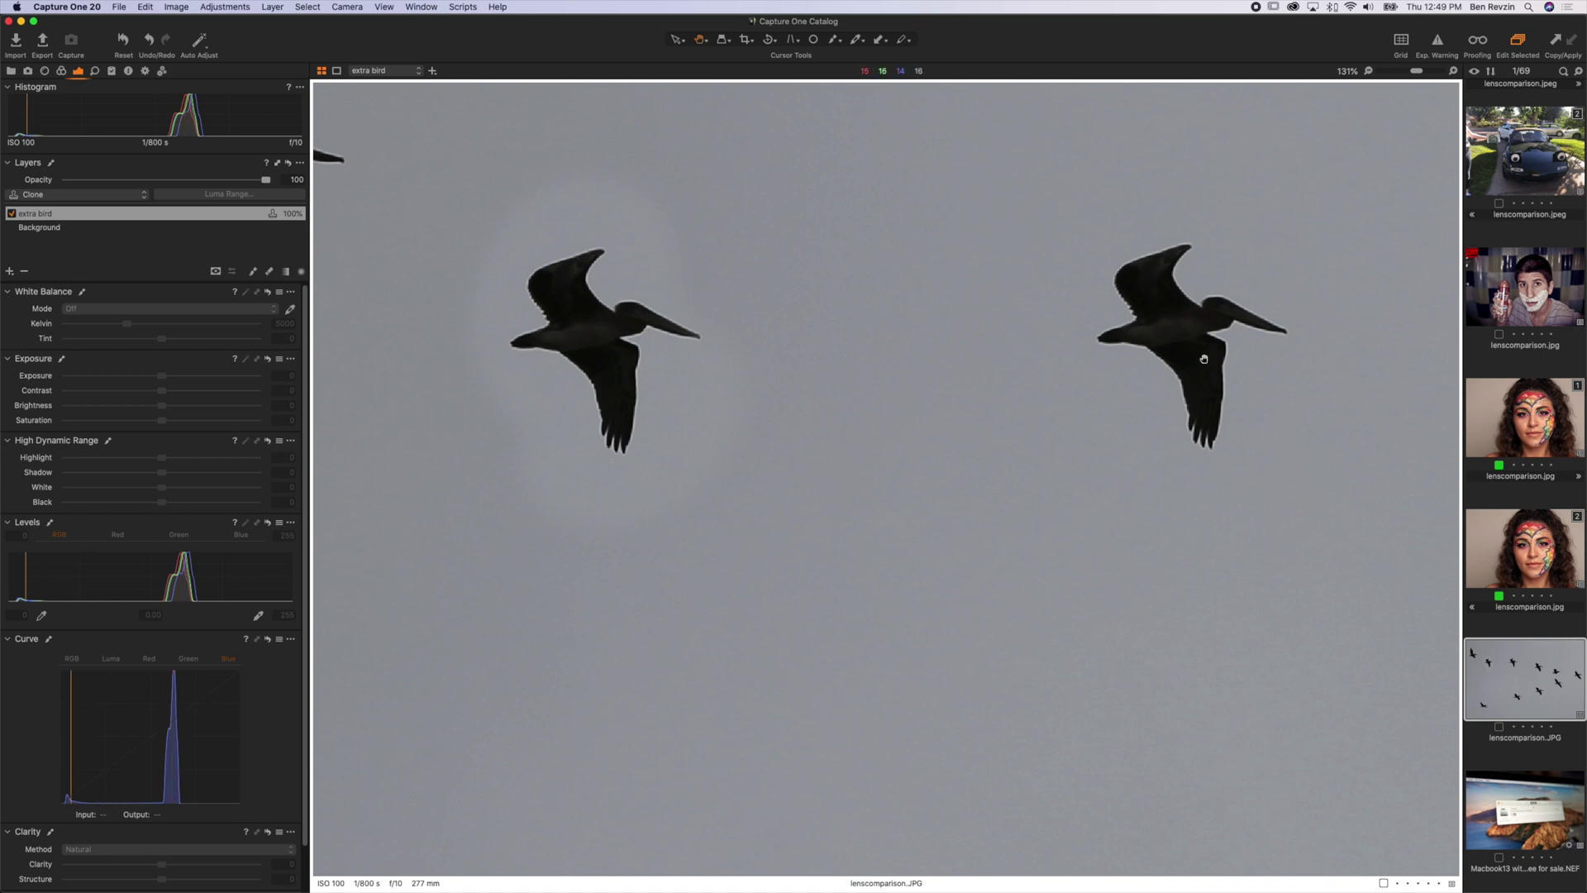
left_click(98, 198)
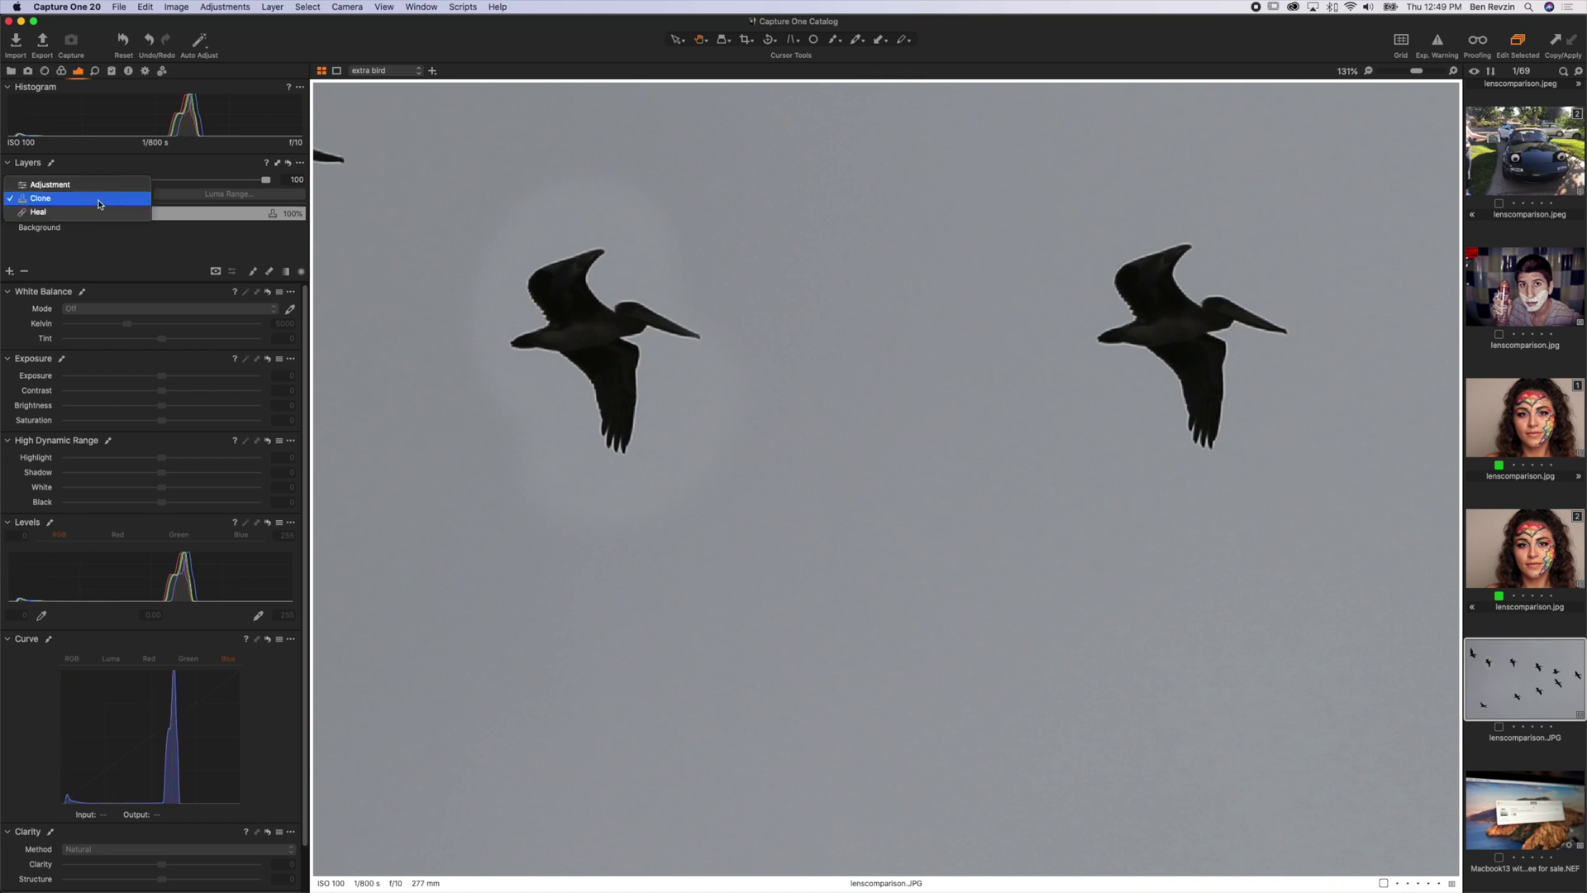
left_click(98, 200)
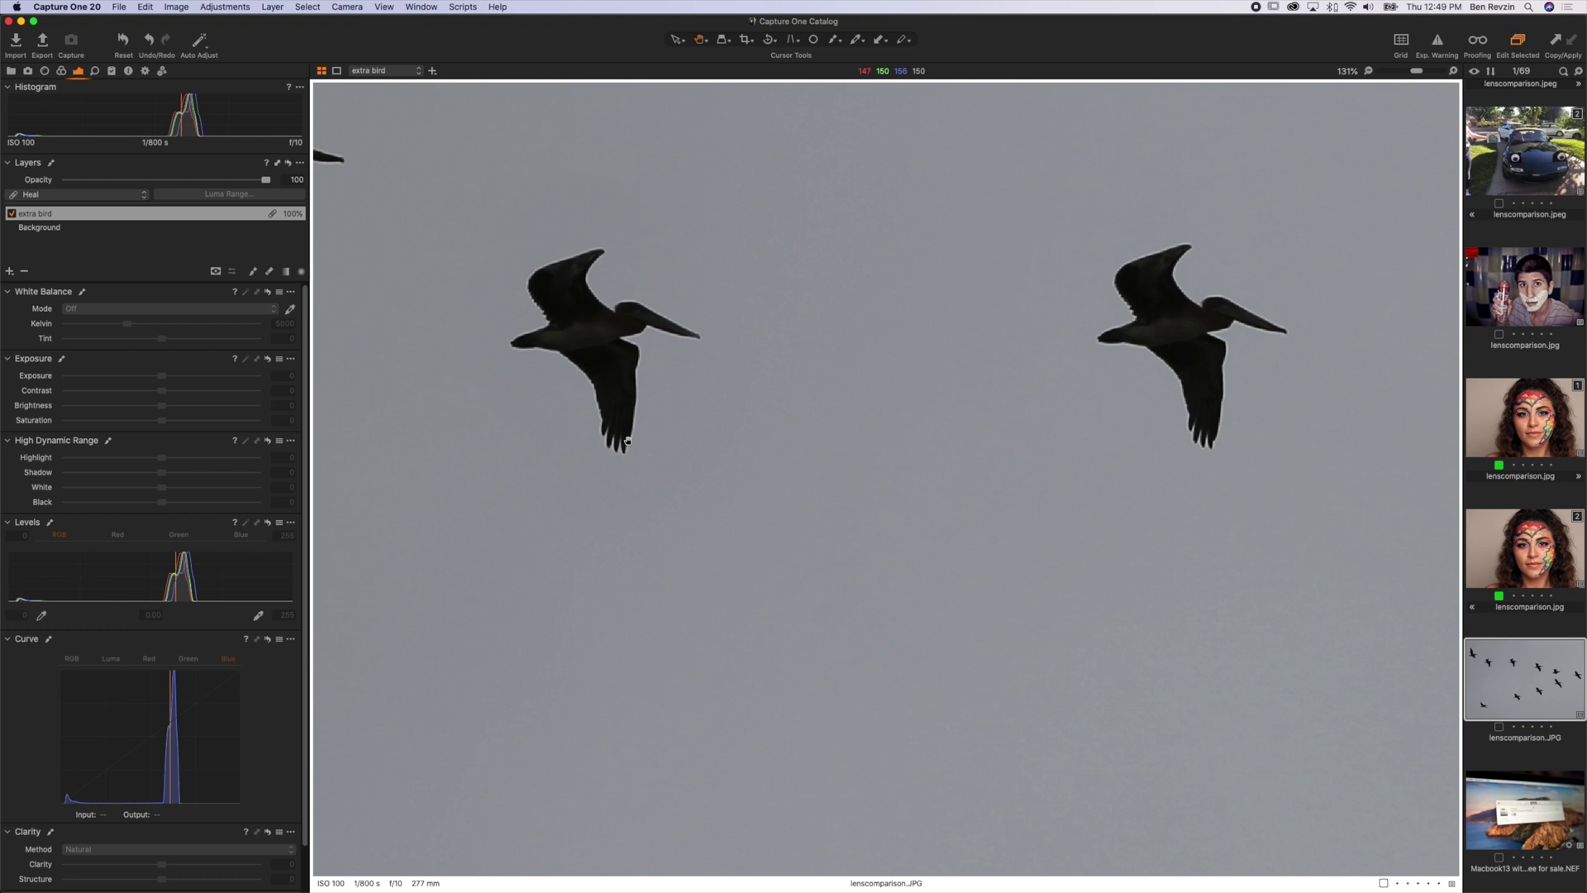
key("super+0")
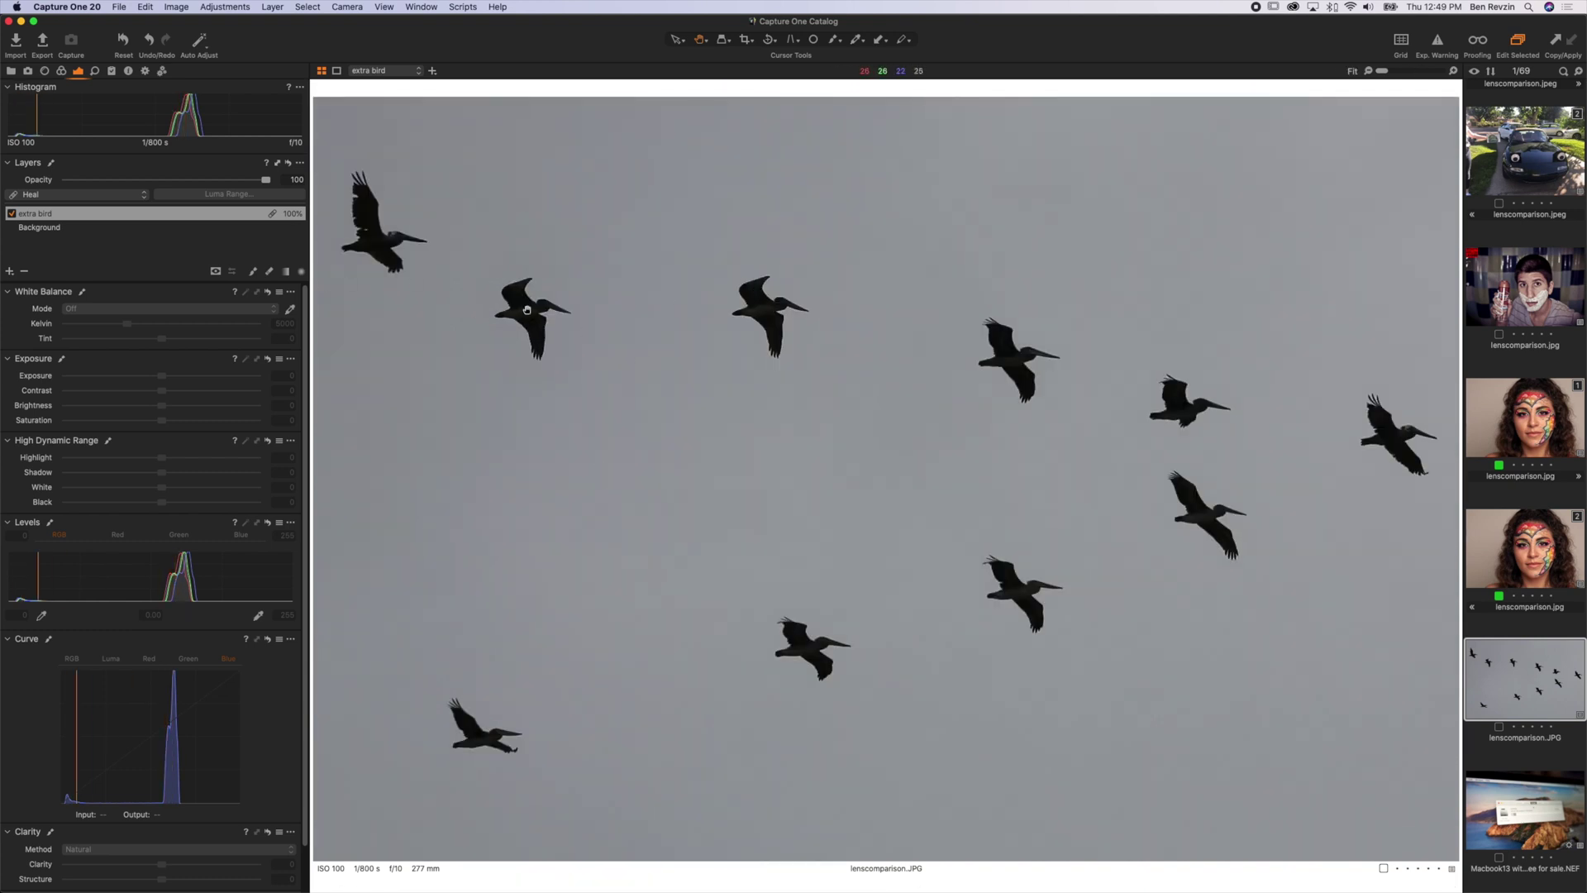
left_click_drag(521, 285, 544, 349)
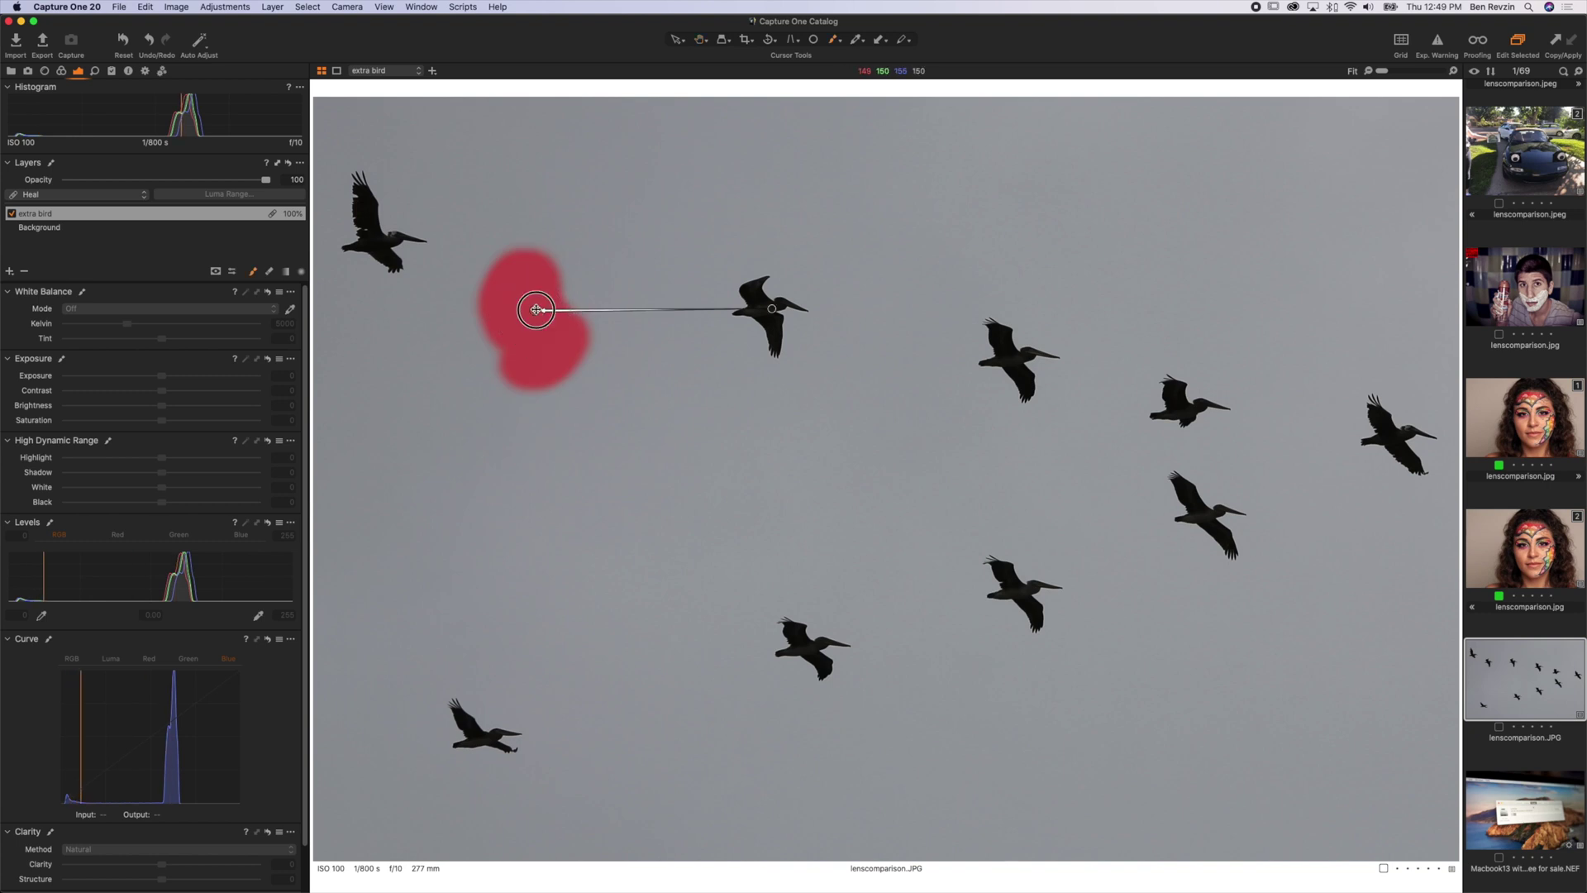
- Shift the healed bird up and right, sourcing it from a right-hand pelican instead
mouse_move(538, 311)
left_mouse_down()
mouse_move(575, 289)
mouse_move(563, 201)
mouse_move(550, 293)
left_mouse_up()
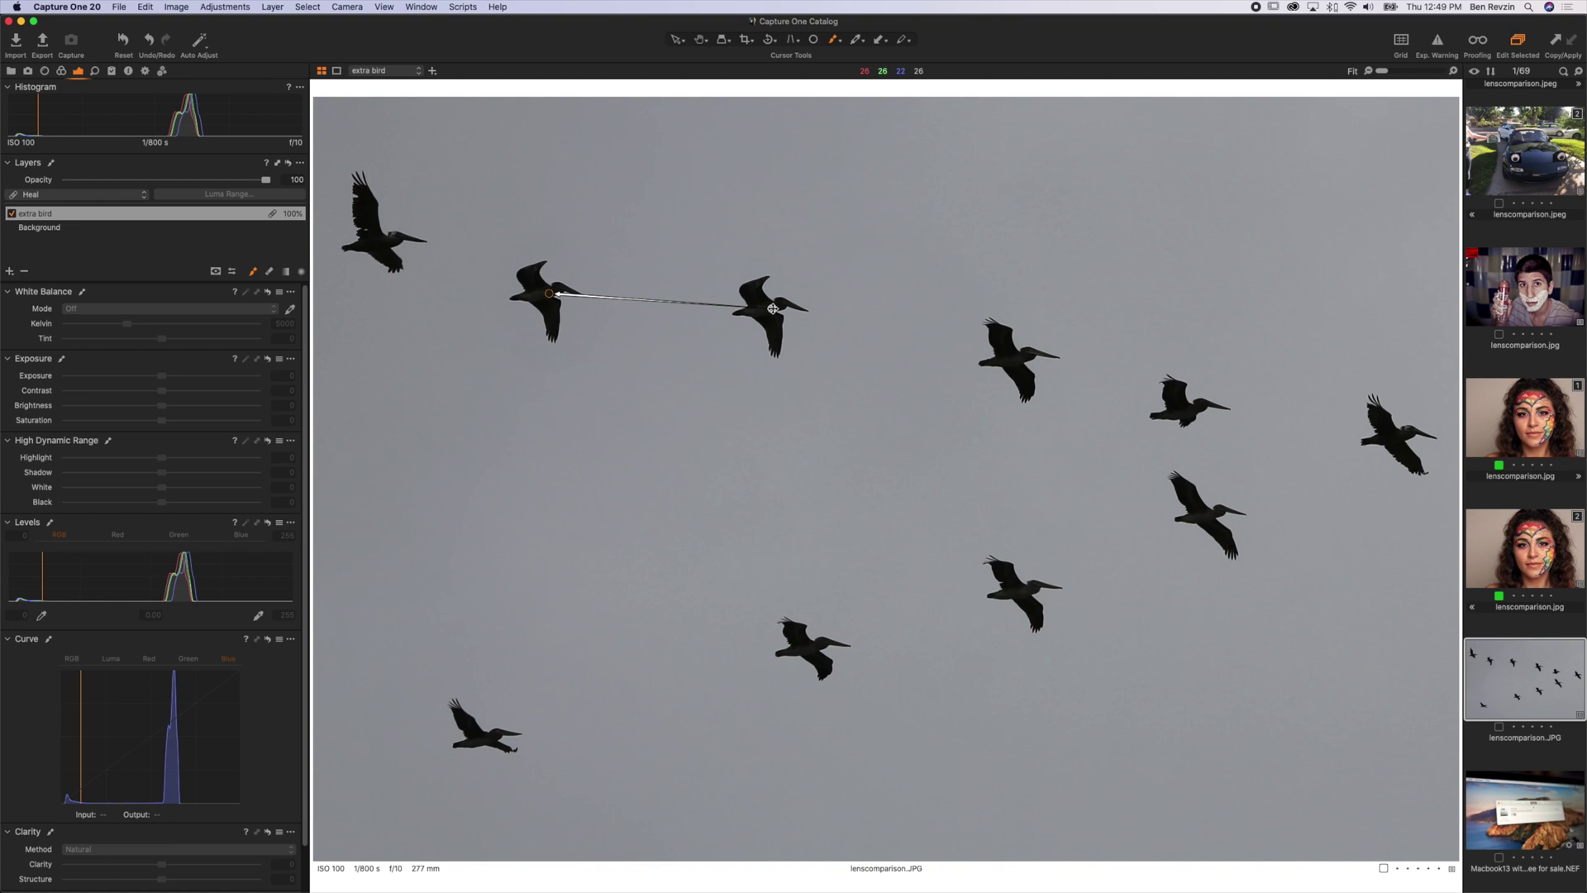
left_click(1182, 405, "alt")
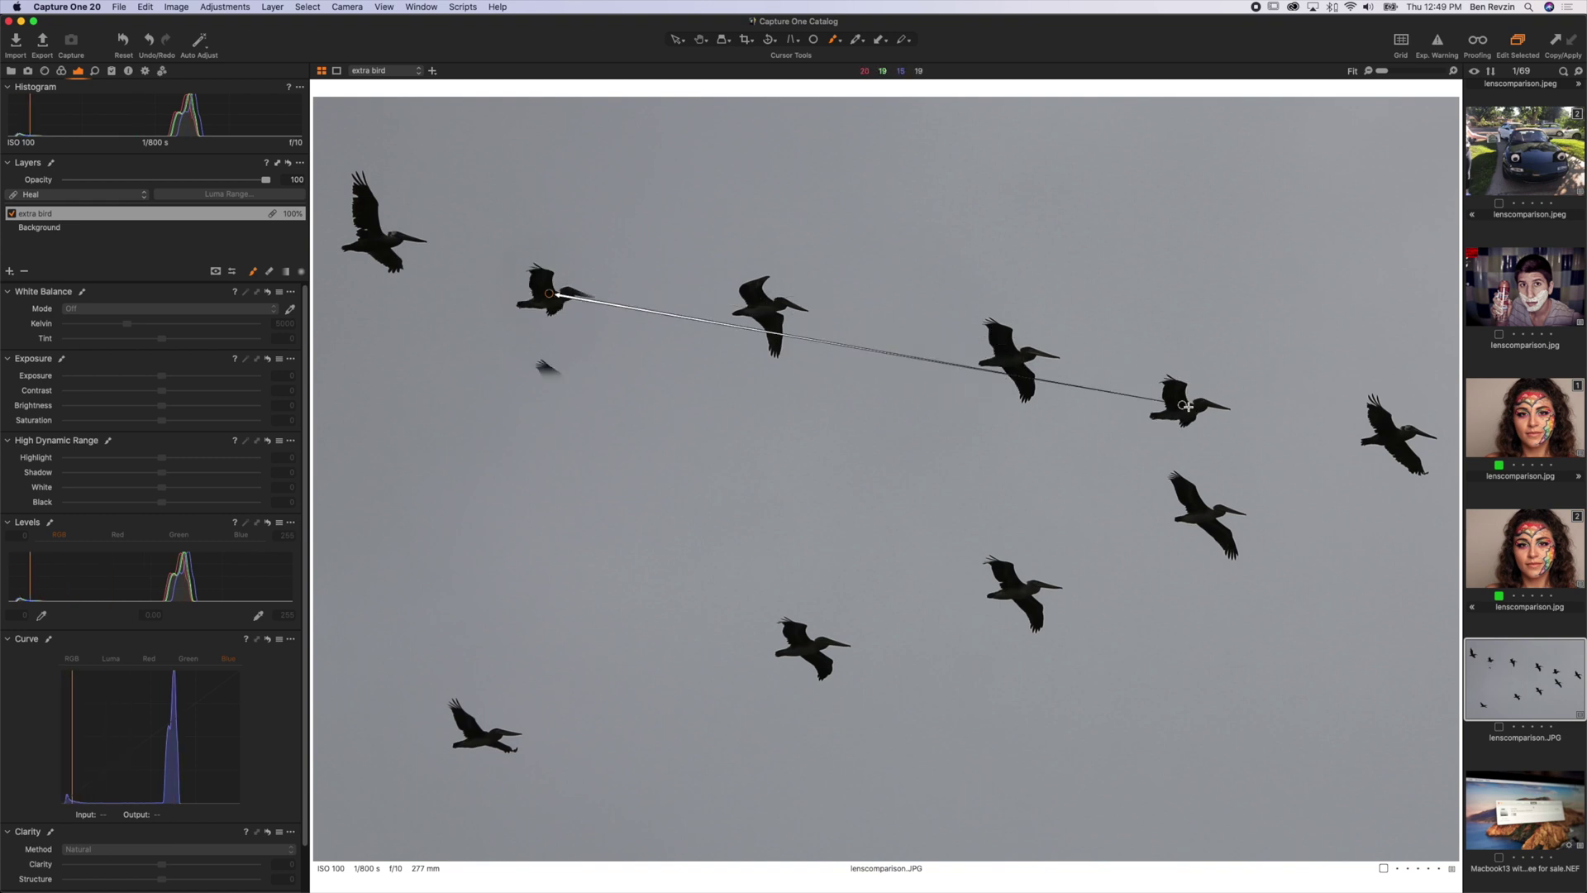
left_click_drag(1182, 405, 1185, 381)
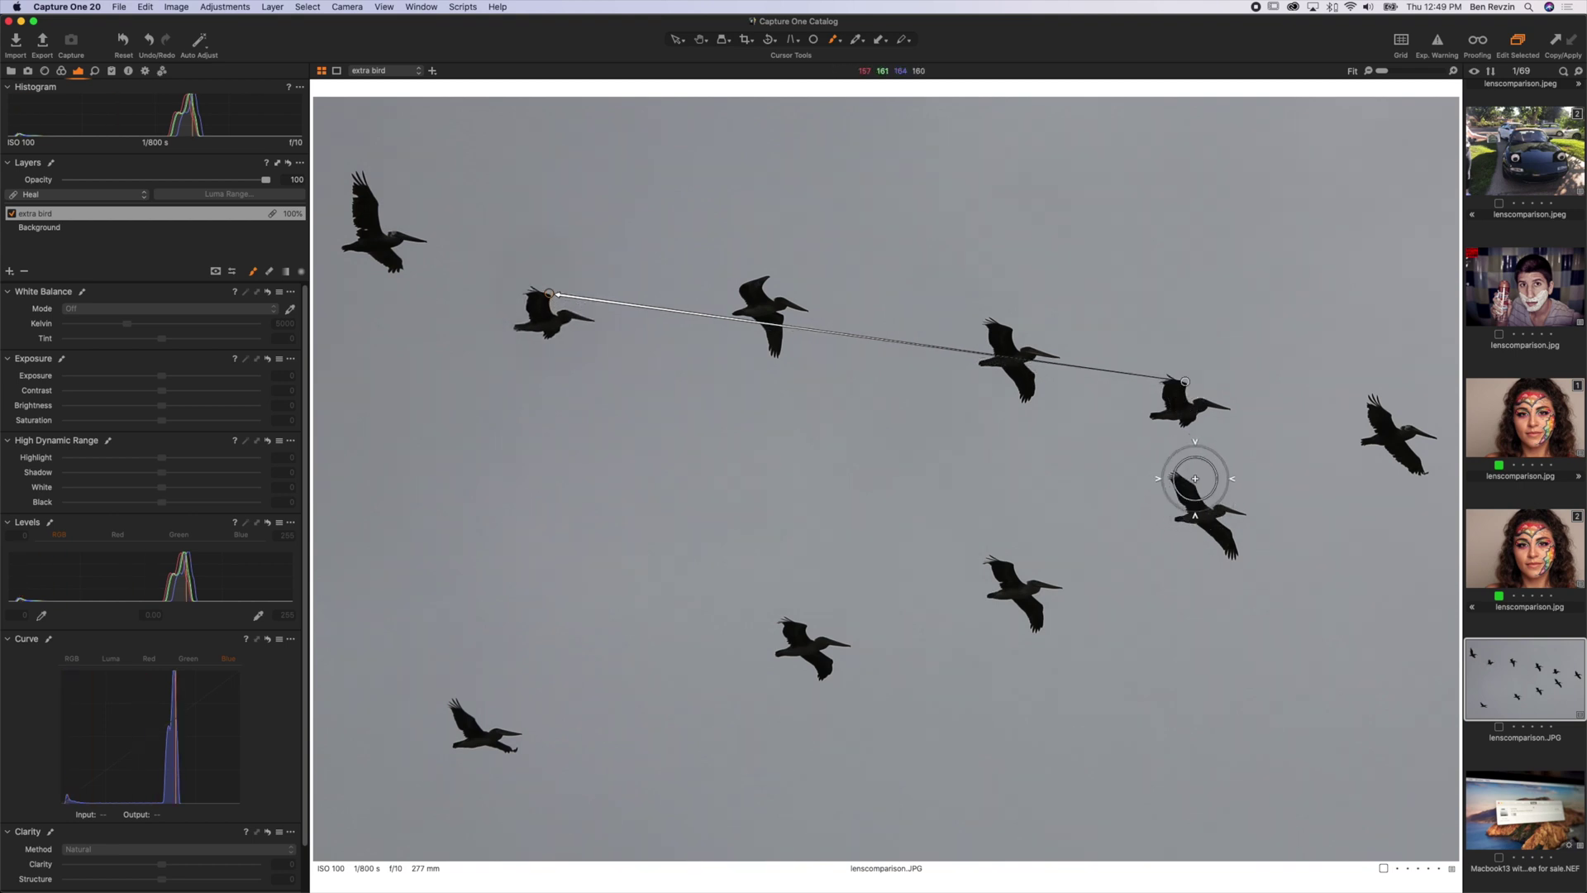
key("h")
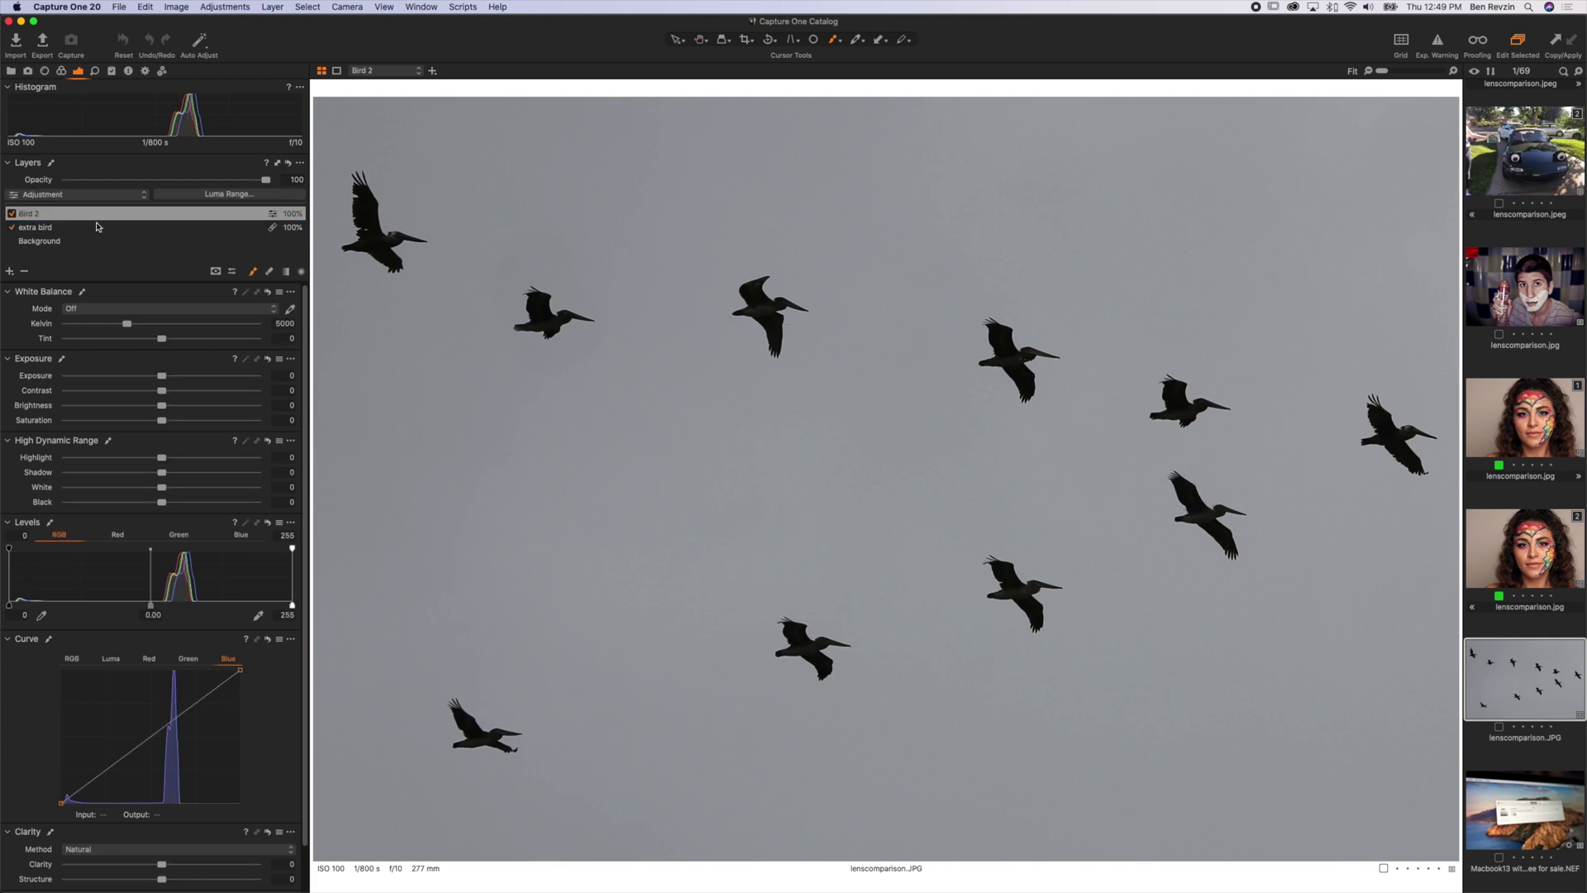
- Add a clone layer named Bird 2 that copies a pelican into open sky, then open the car photo
left_click(621, 686)
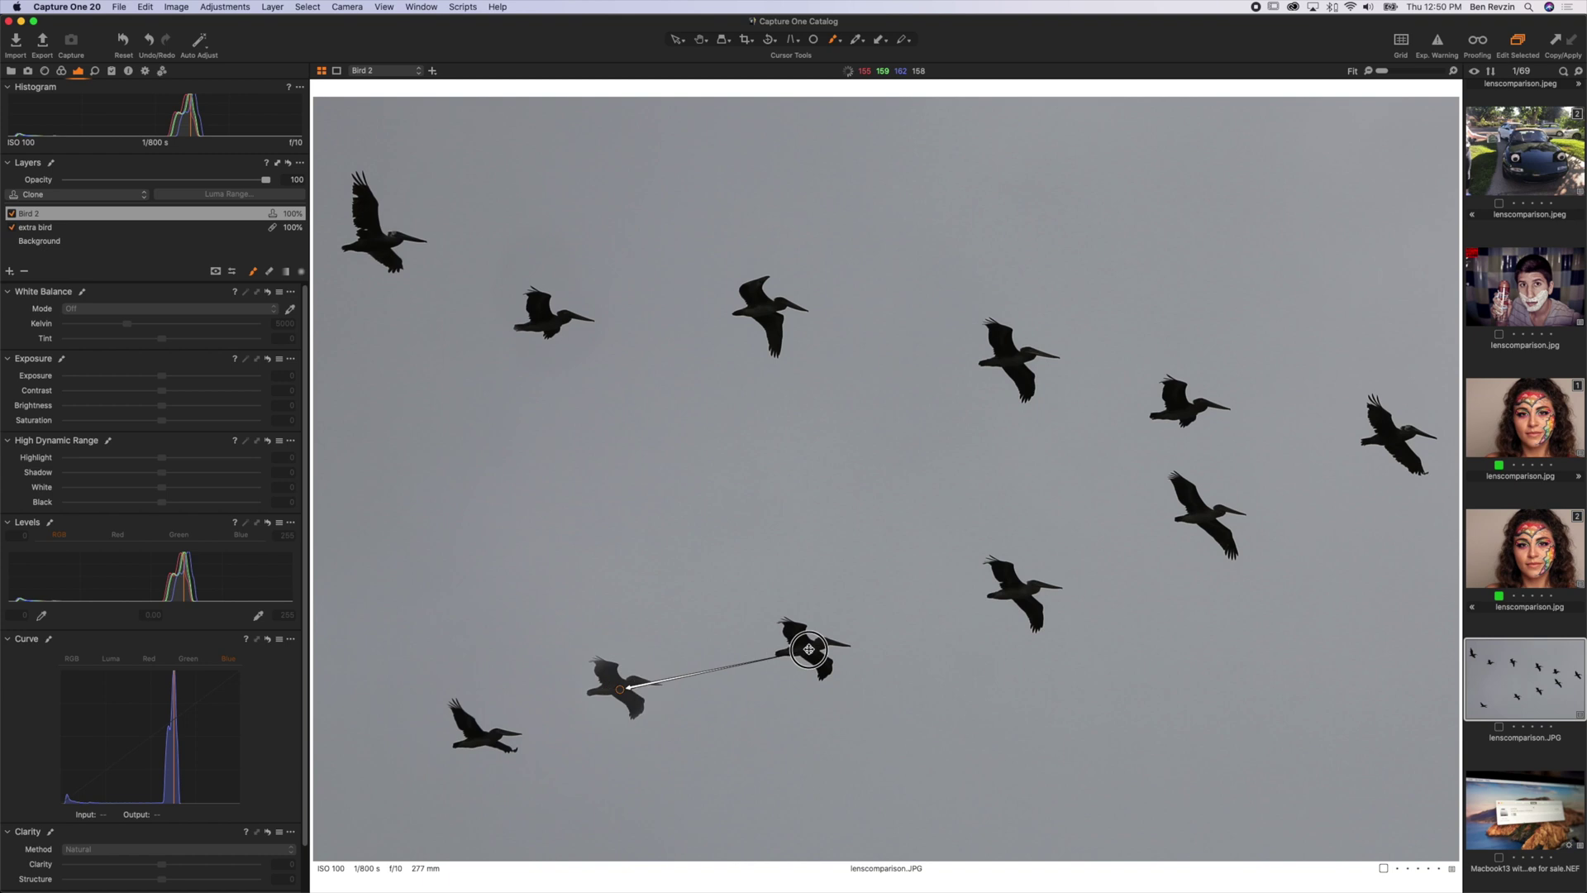
double_click(40, 212)
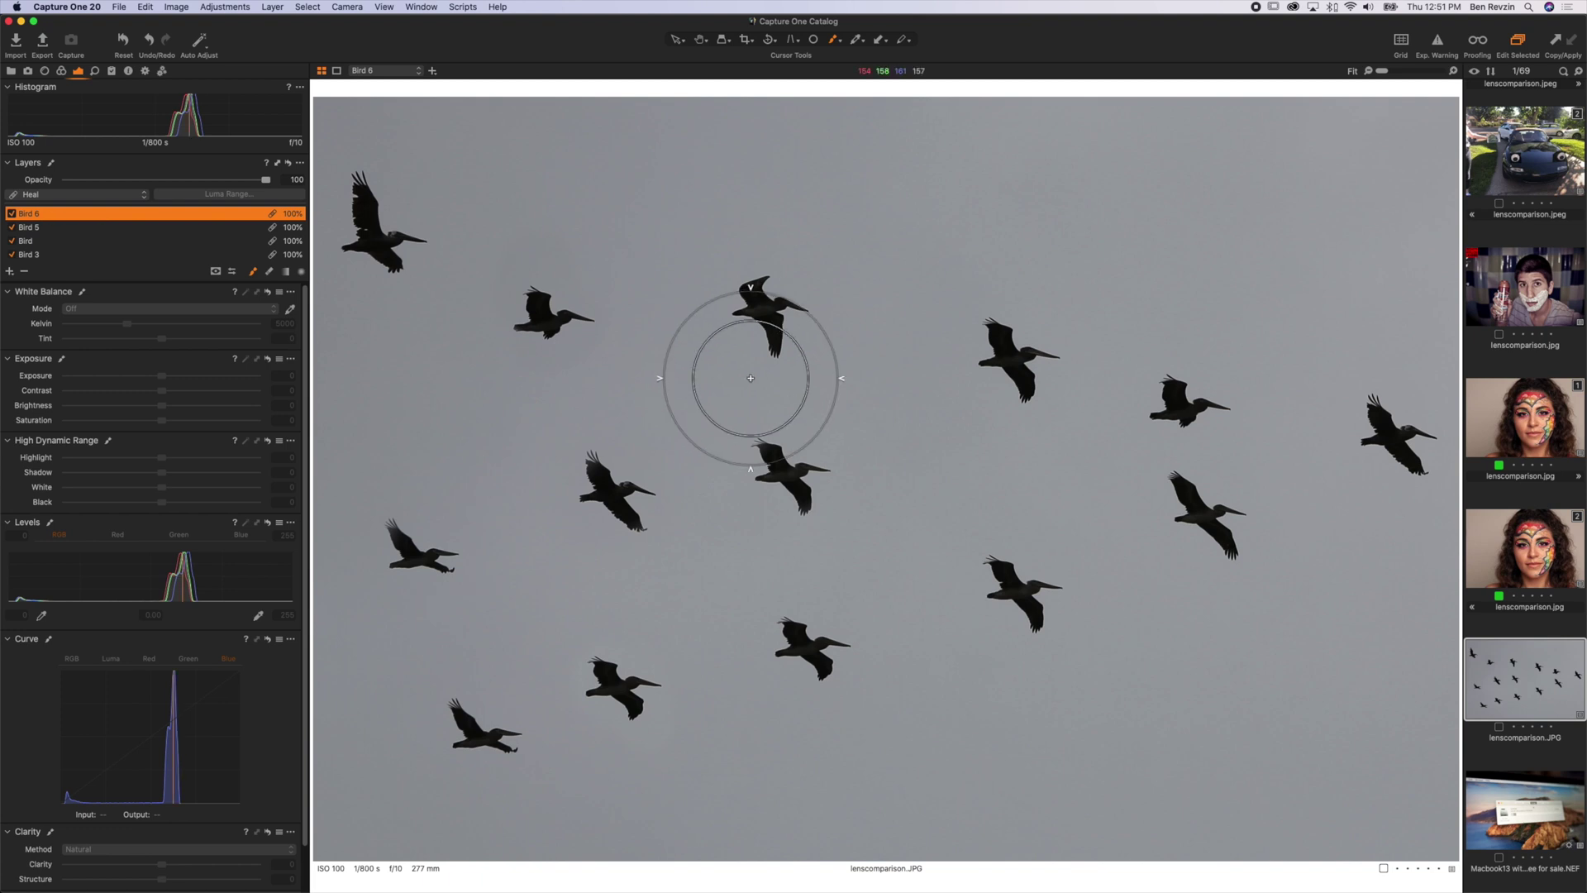
left_click(1134, 189)
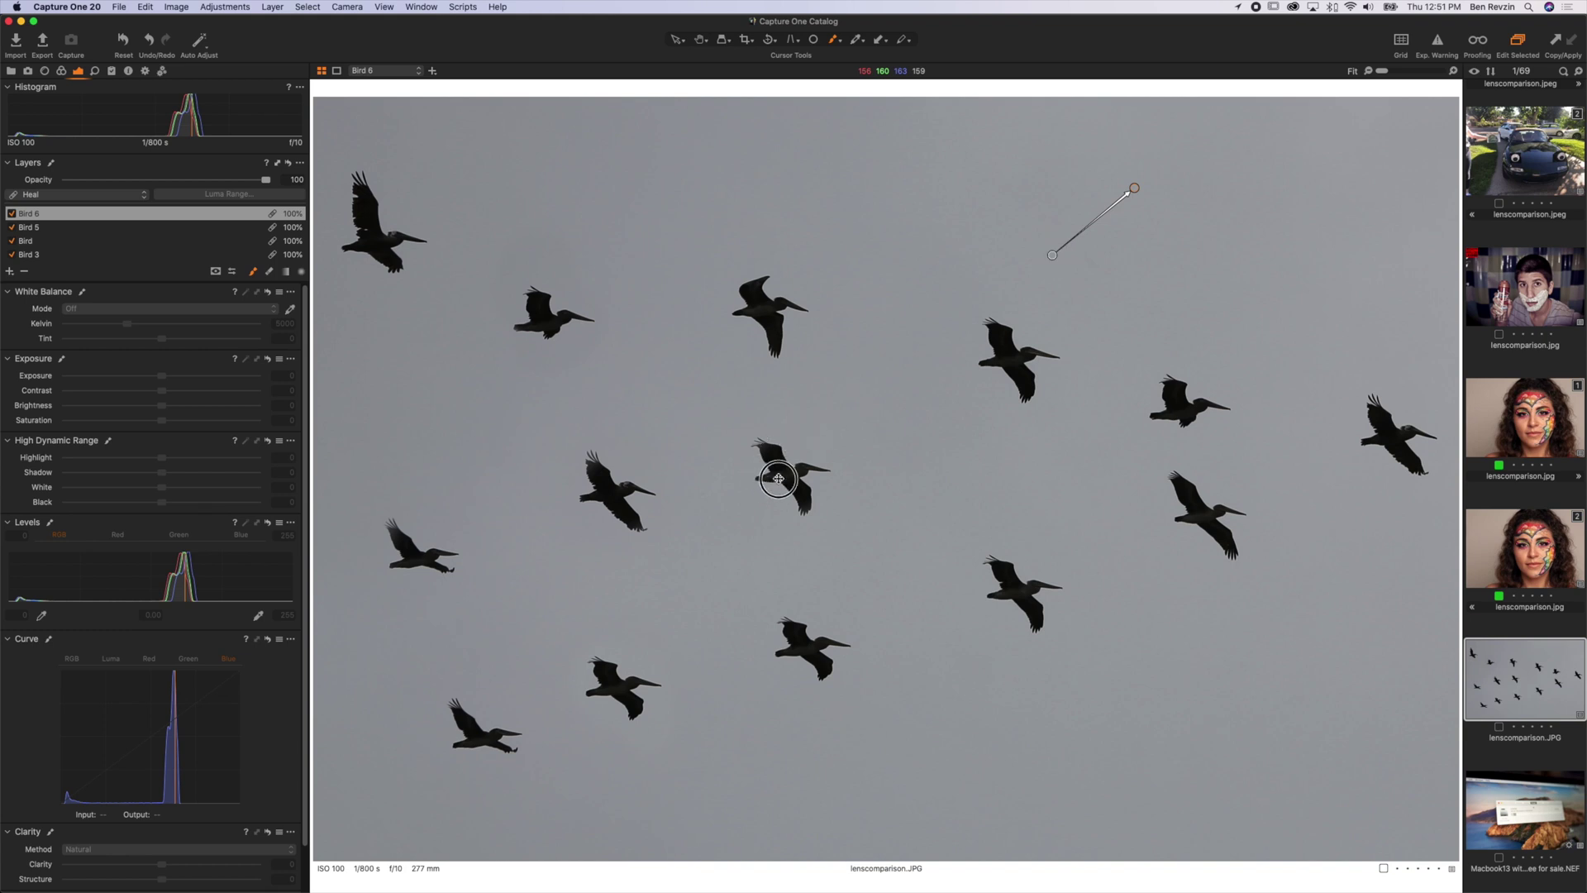
left_click(792, 469, "alt")
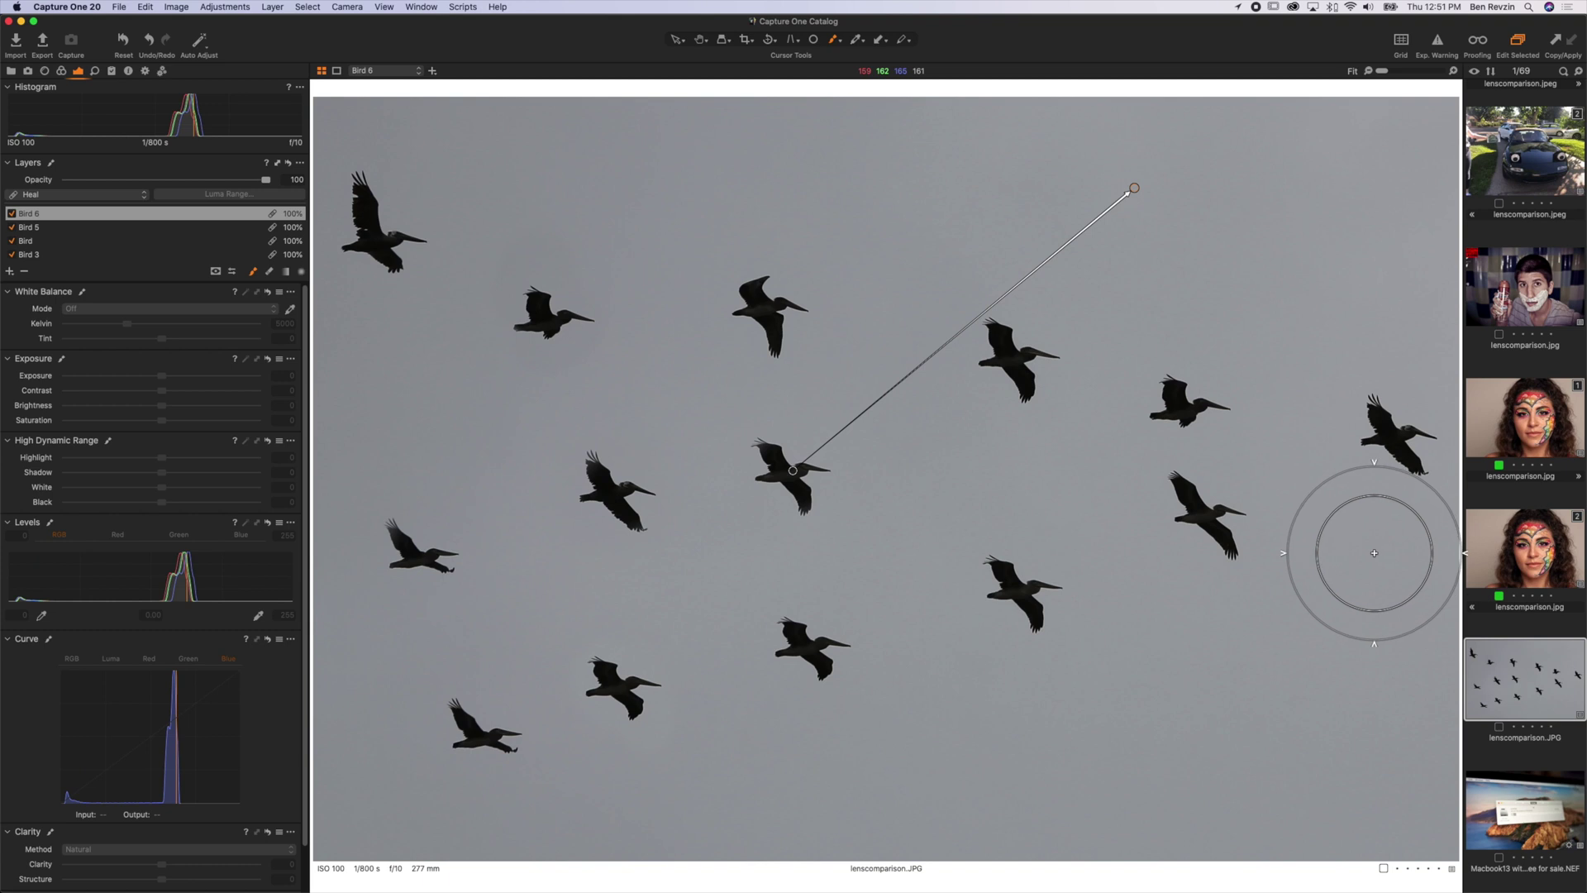
left_click(1201, 515, "alt")
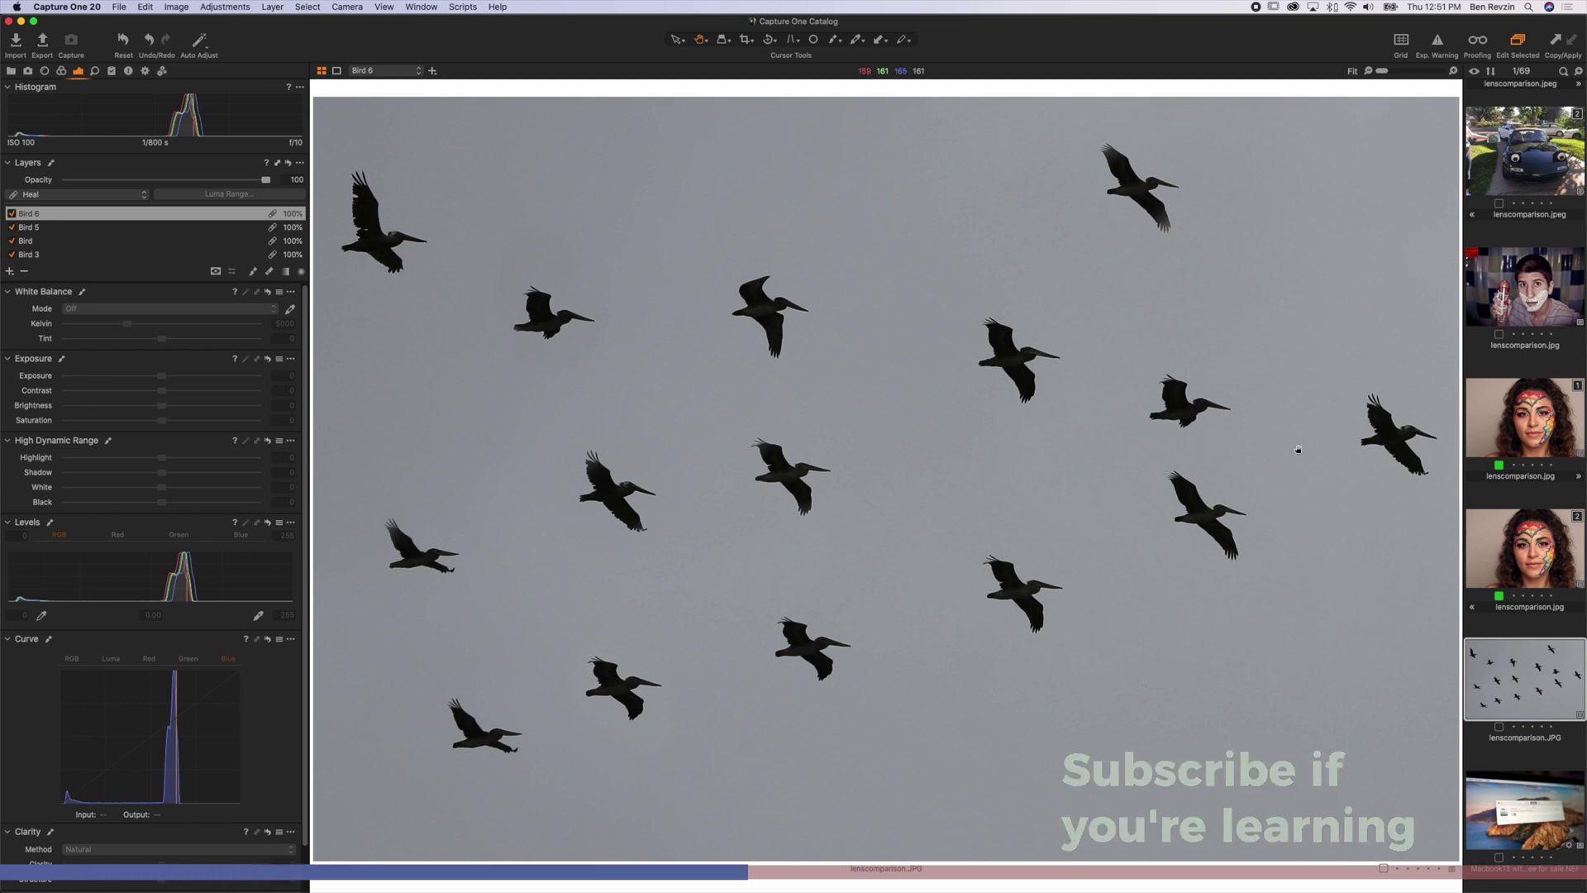
left_click(1551, 215)
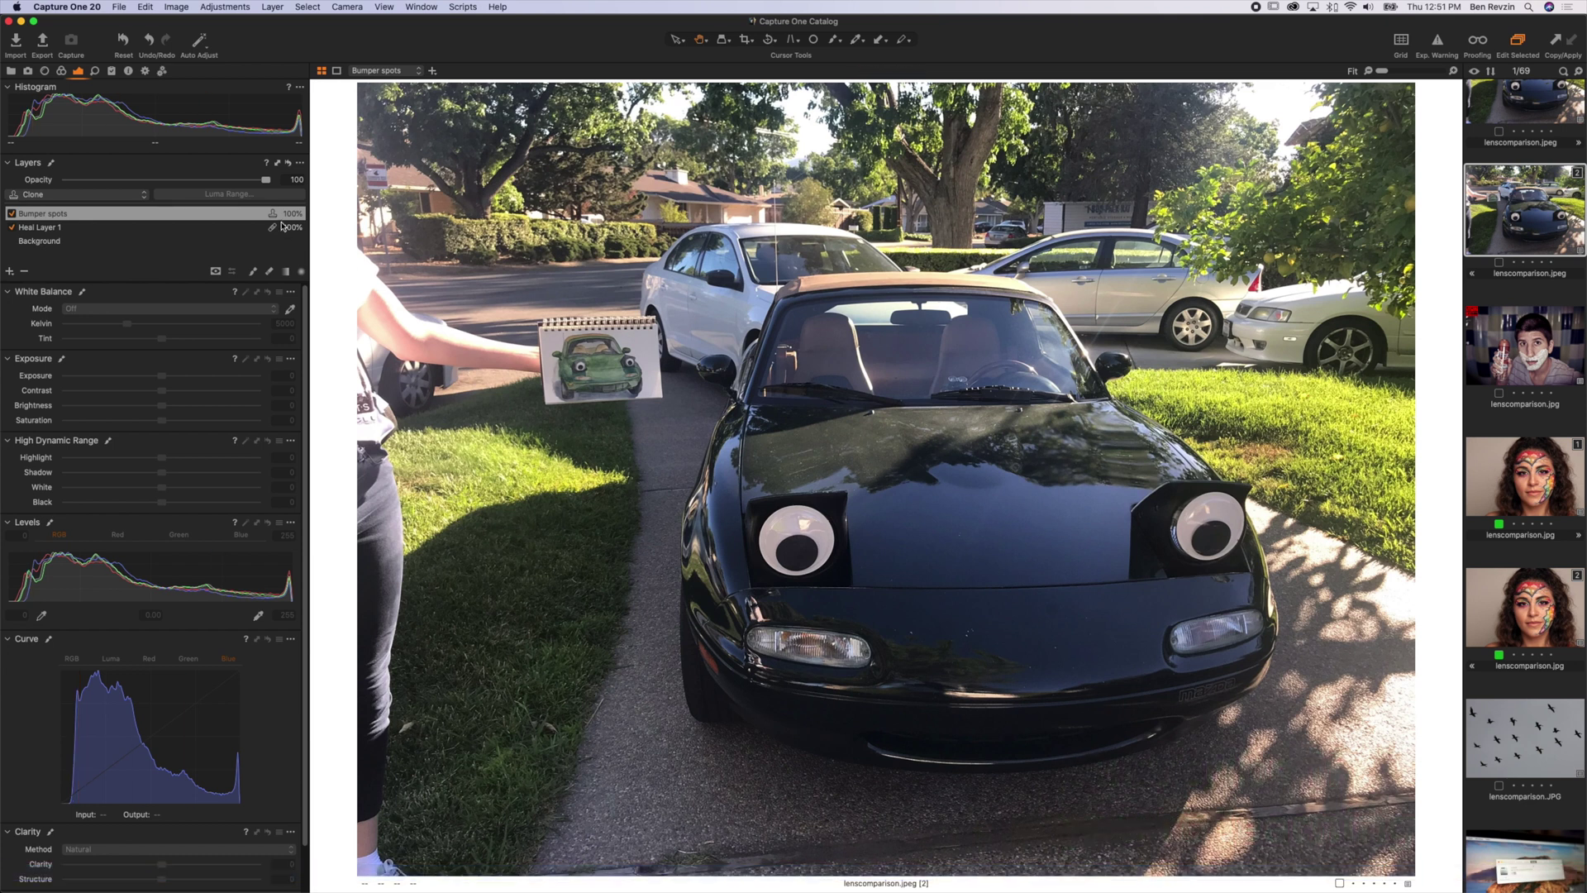
- Reset the car photo and heal the hood's palm-tree reflection in a heal layer named 'palm tree'
left_click(123, 41)
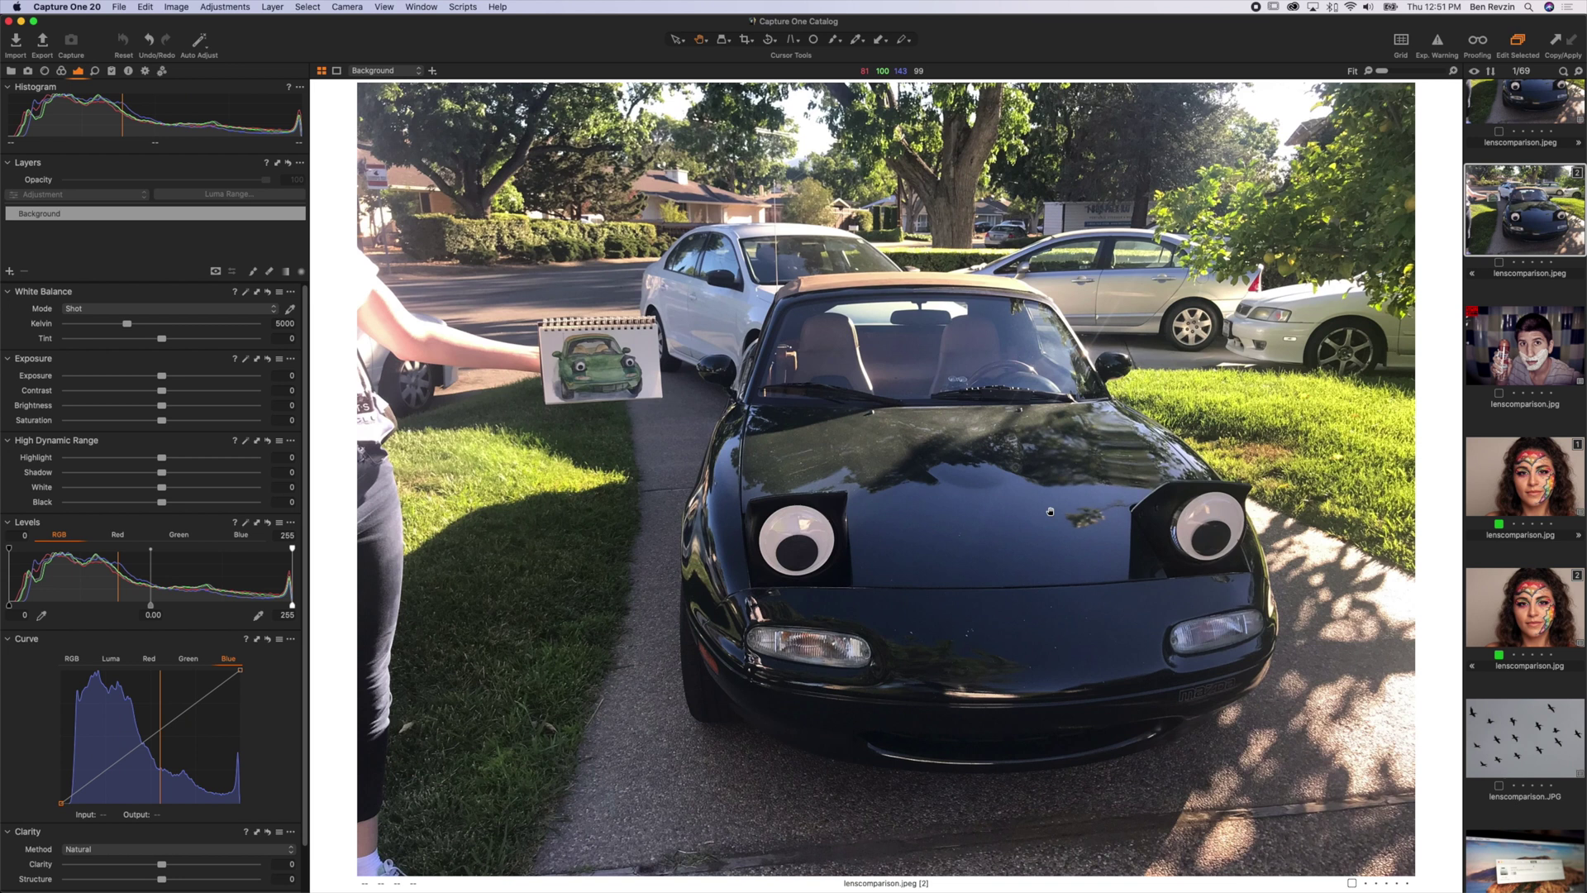
scroll(1105, 519, "up", 5)
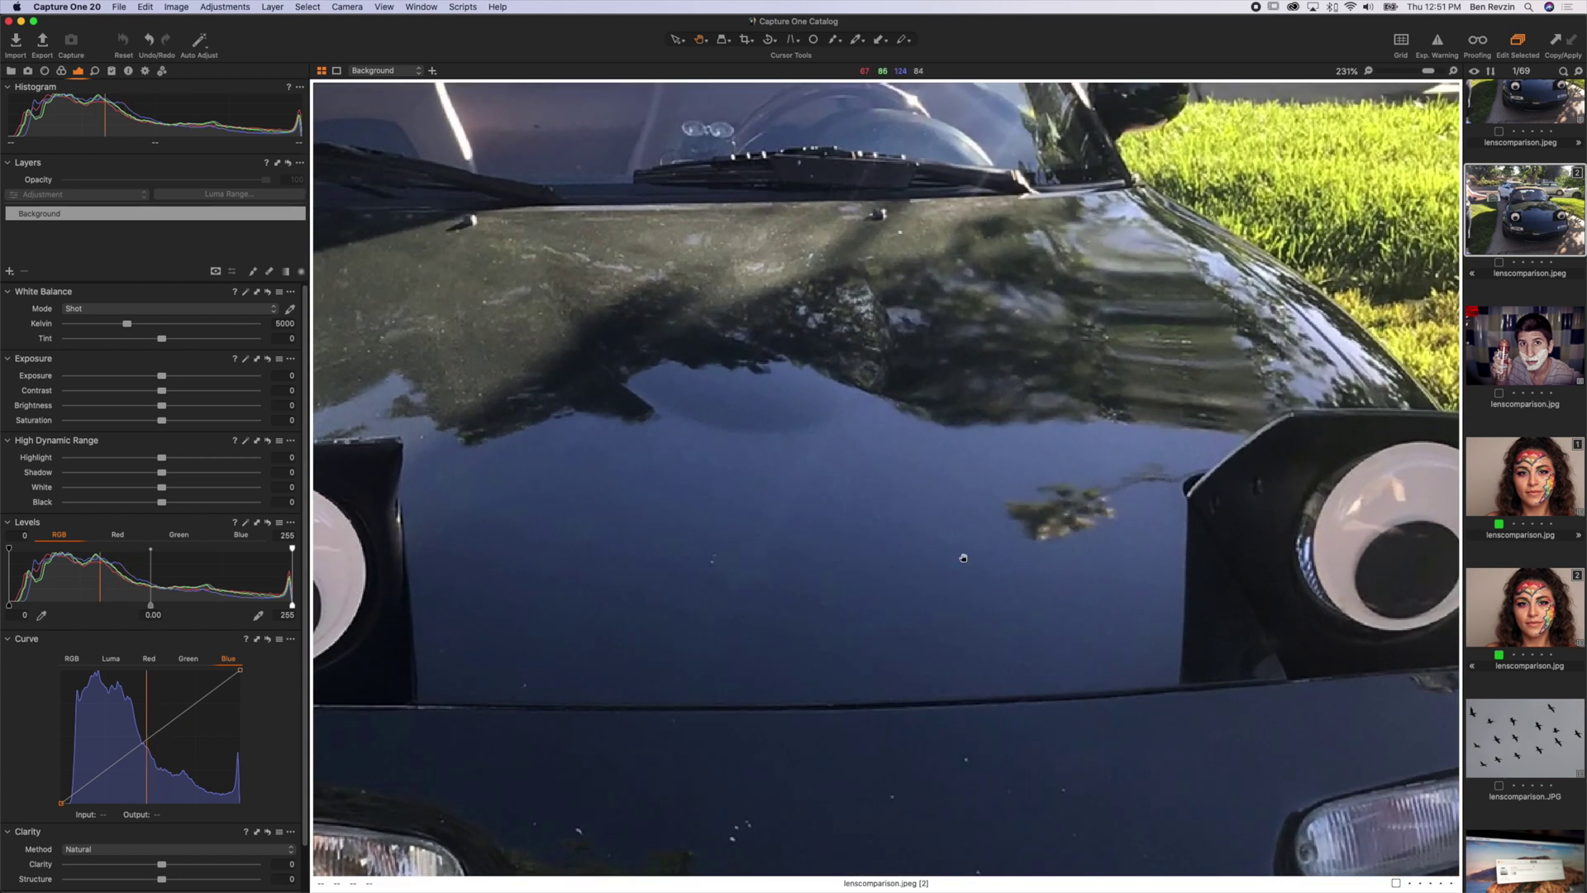
left_click(11, 273)
left_click(50, 305)
right_click(947, 496)
left_click_drag(1005, 509, 1173, 496)
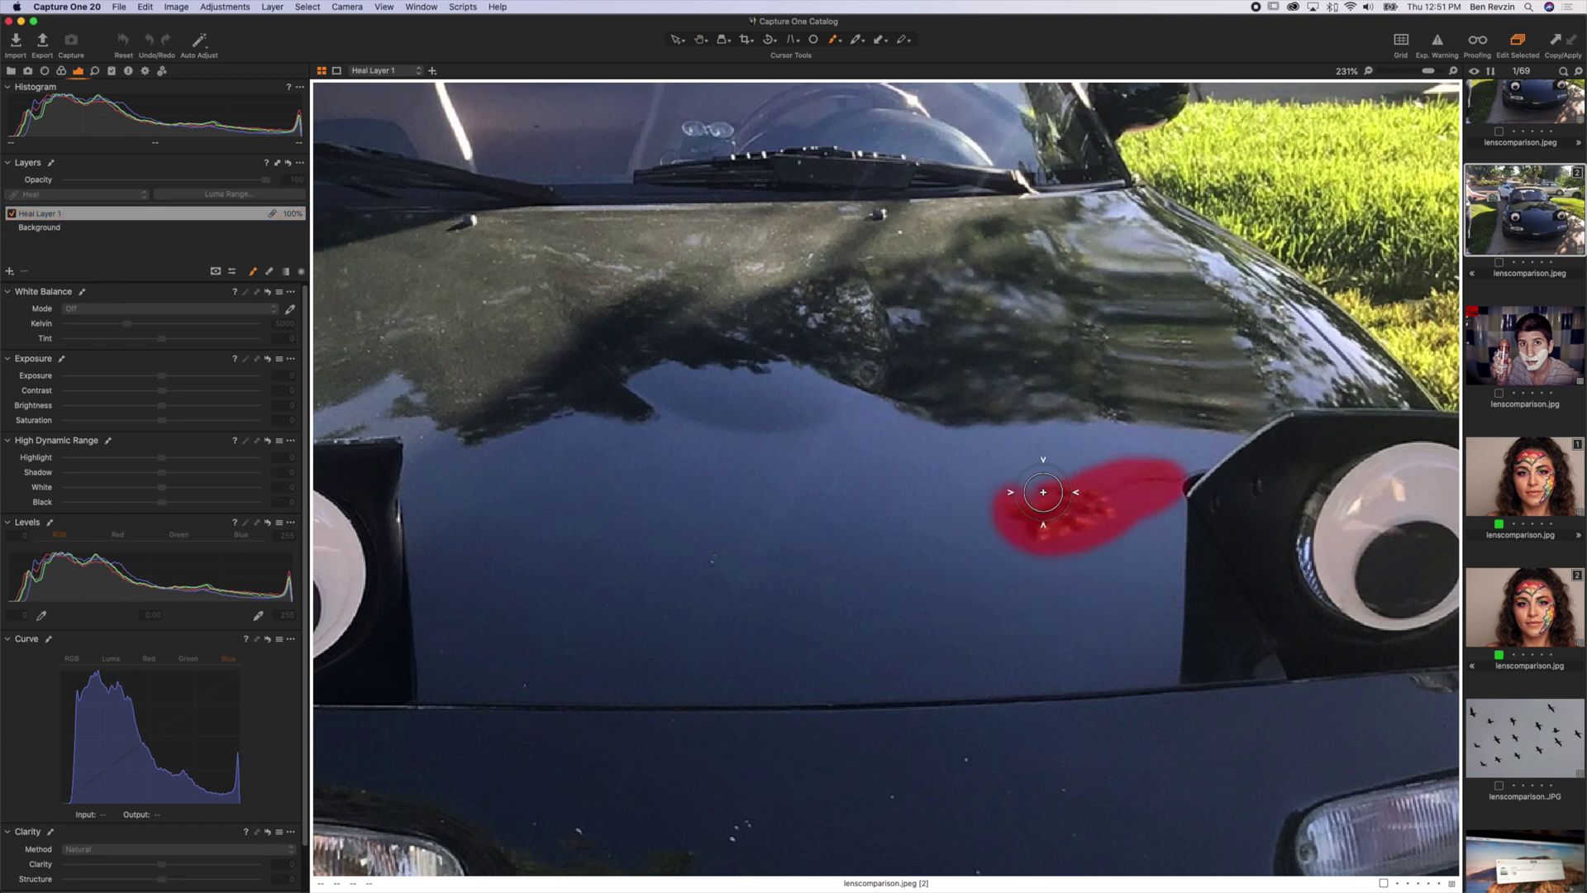
double_click(34, 214)
type("palm tree")
key("Return")
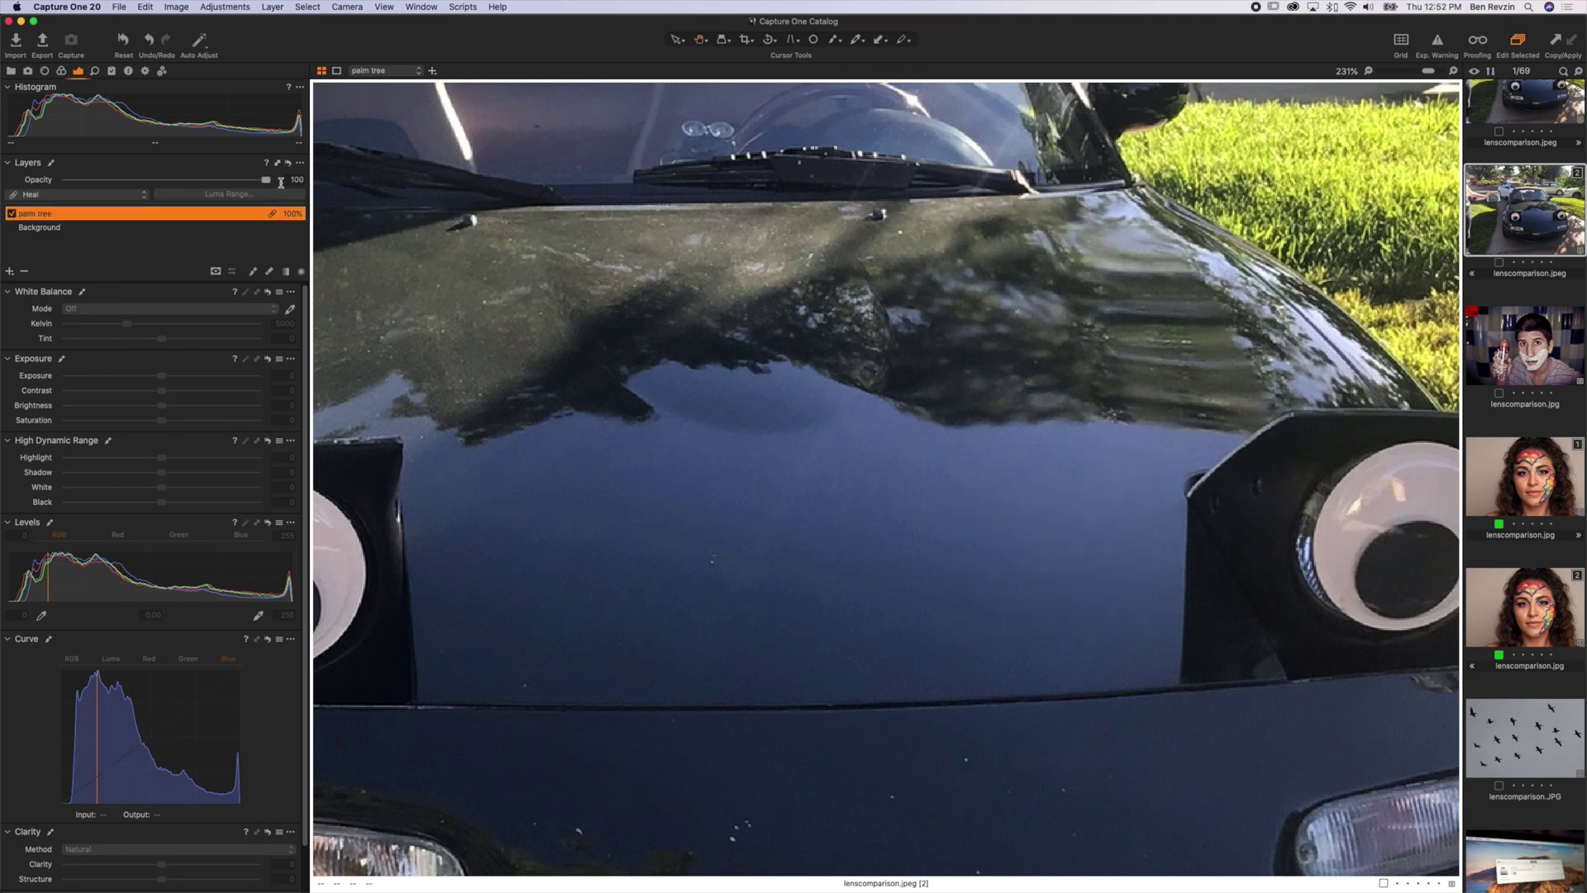
mouse_move(267, 180)
left_mouse_down()
mouse_move(187, 191)
mouse_move(207, 191)
left_mouse_up()
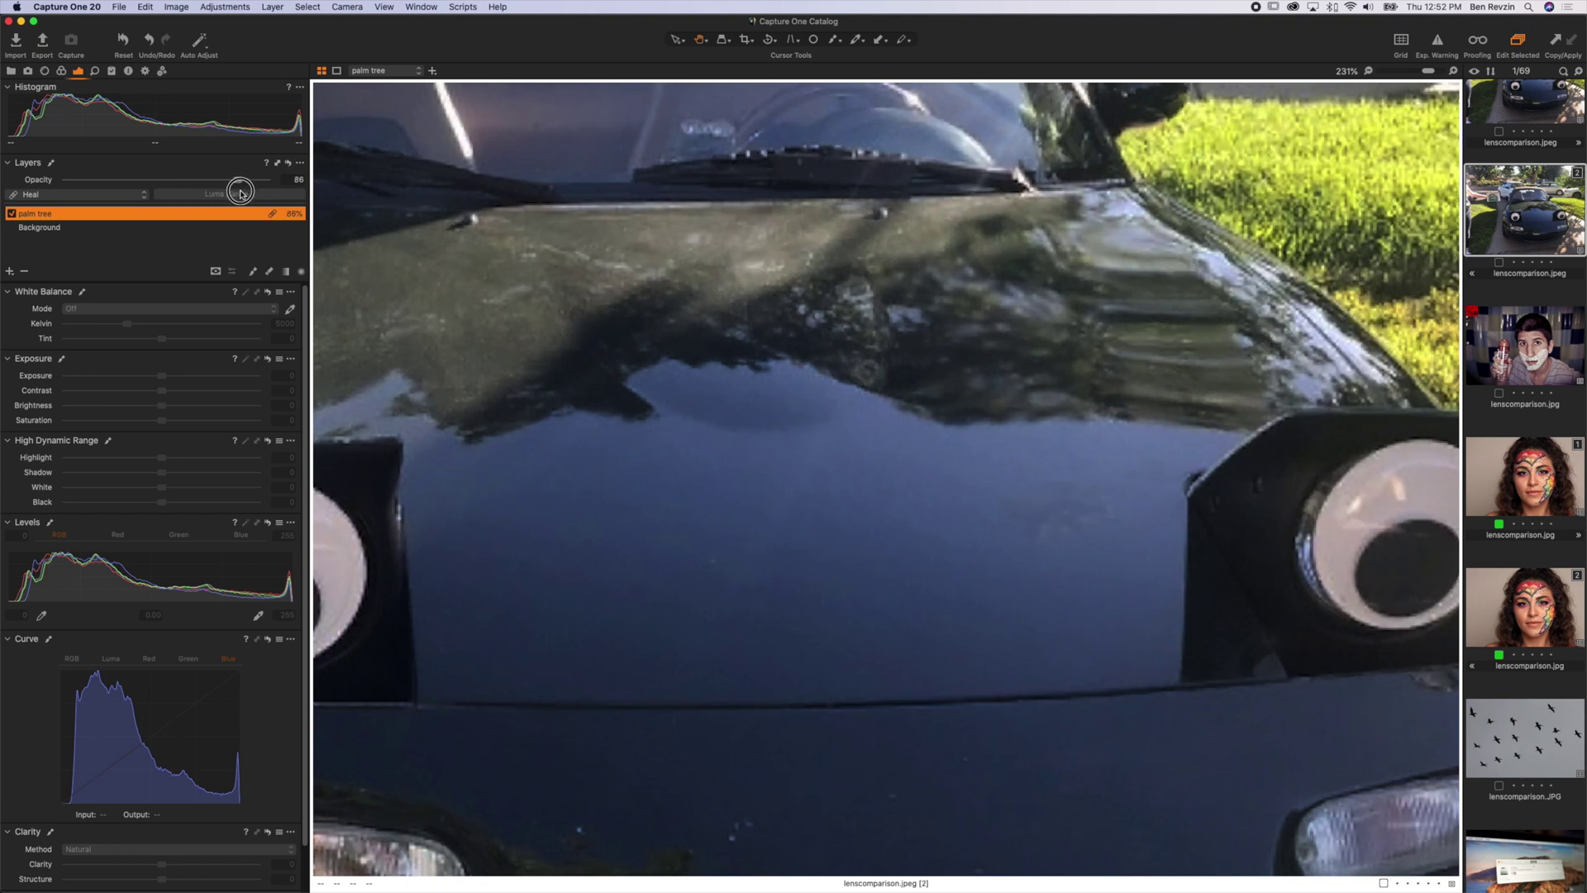
mouse_move(268, 193)
left_mouse_down()
mouse_move(139, 188)
mouse_move(171, 192)
left_mouse_up()
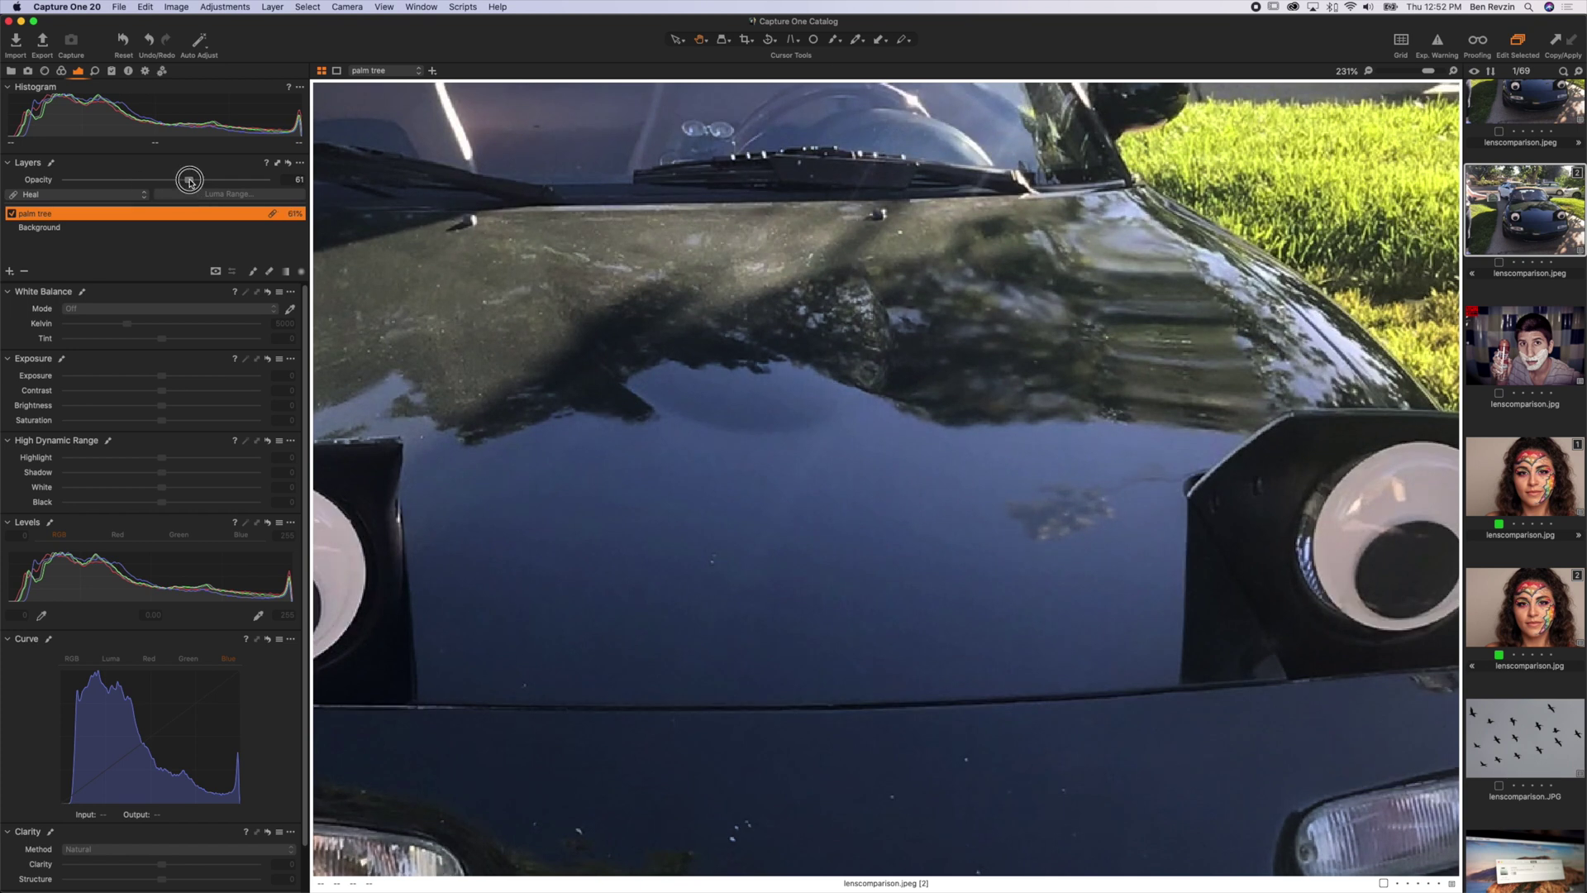
left_click_drag(189, 181, 28, 181)
double_click(66, 181)
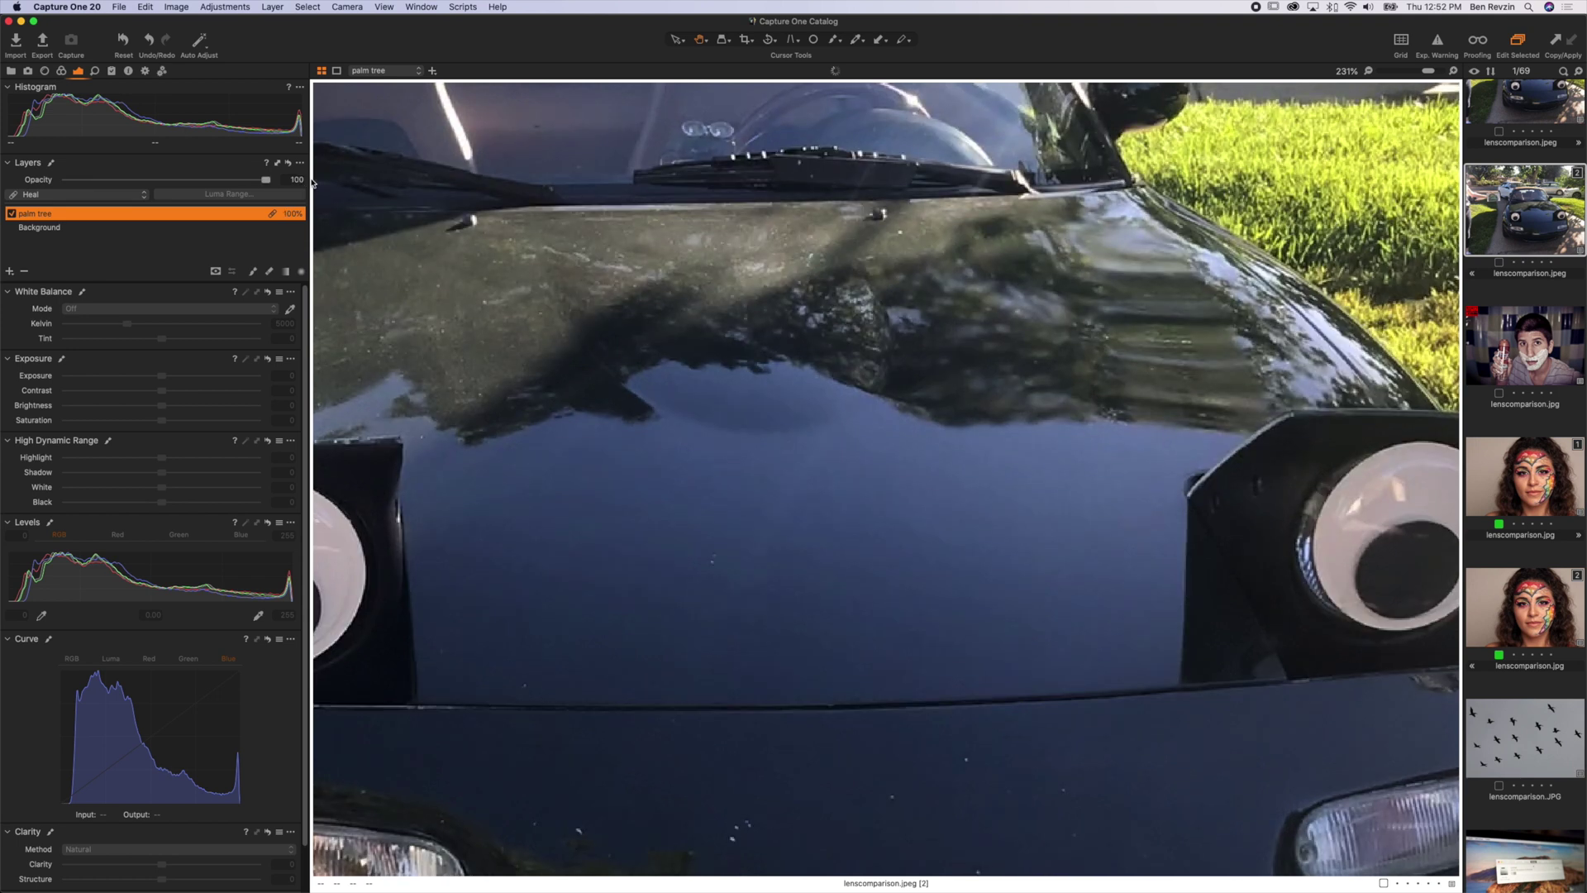
left_click(738, 534)
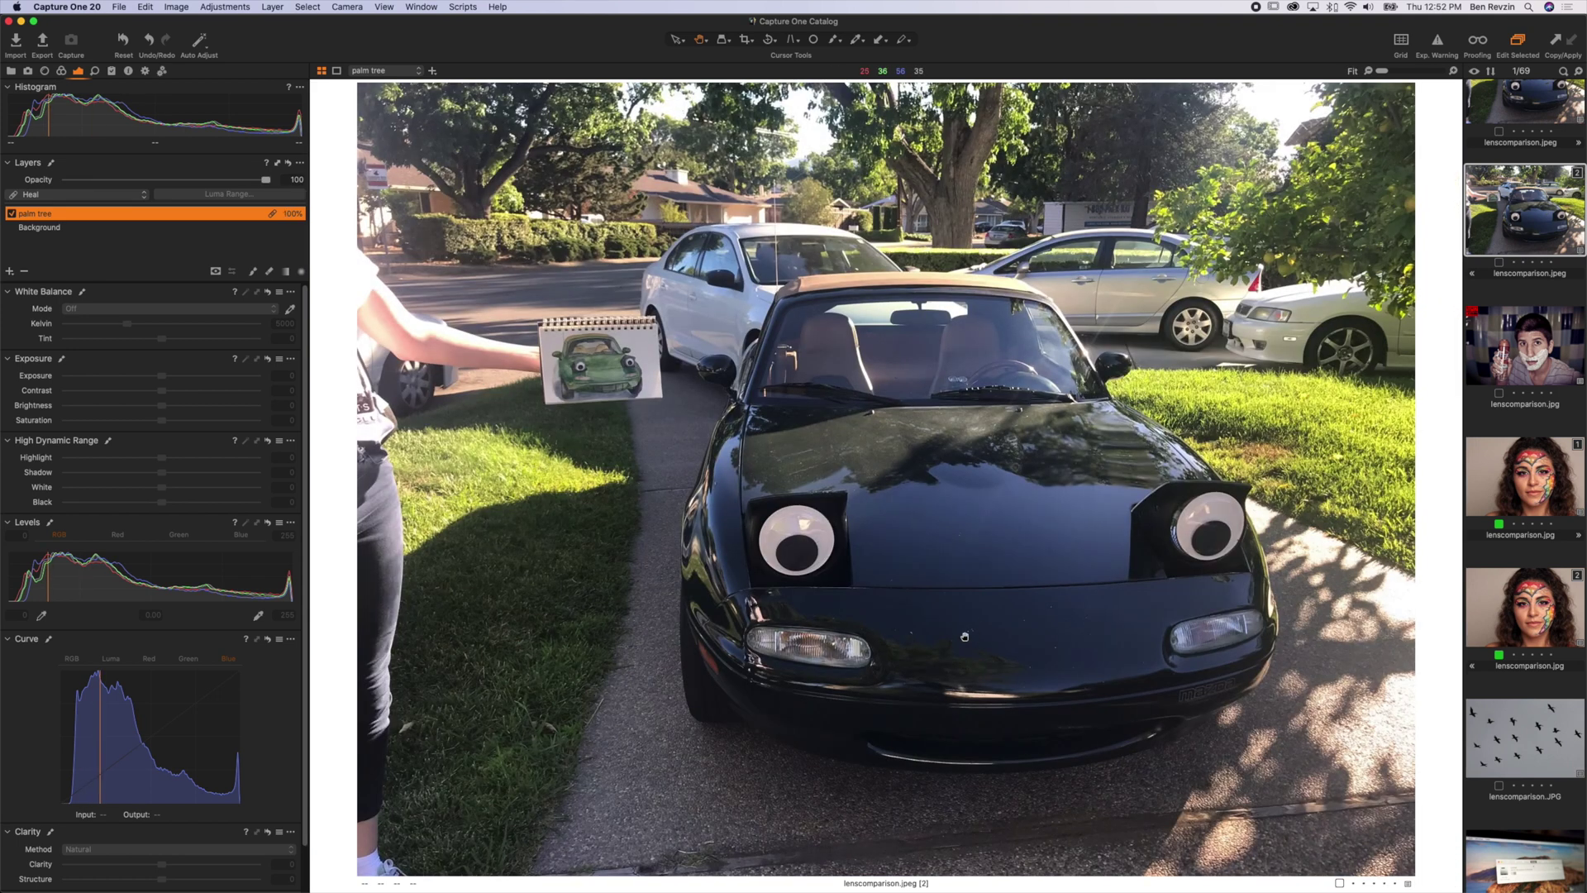
- Zoom into the bumper, add a heal layer named 'front bumper fixes', and set a clean heal source
left_click(861, 604)
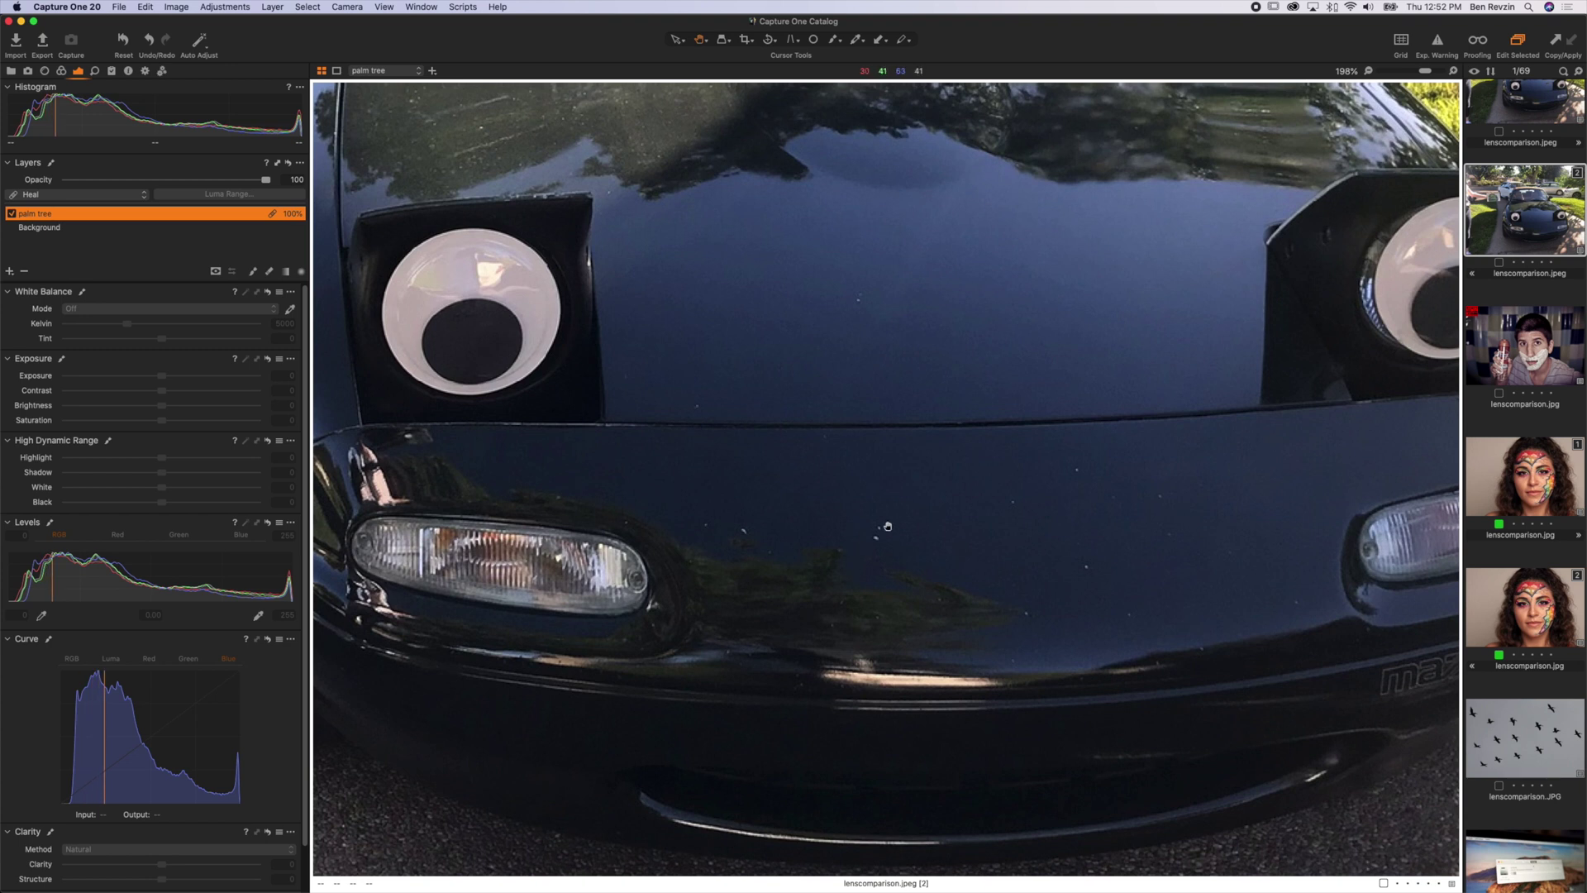
scroll(886, 525, "up", 1)
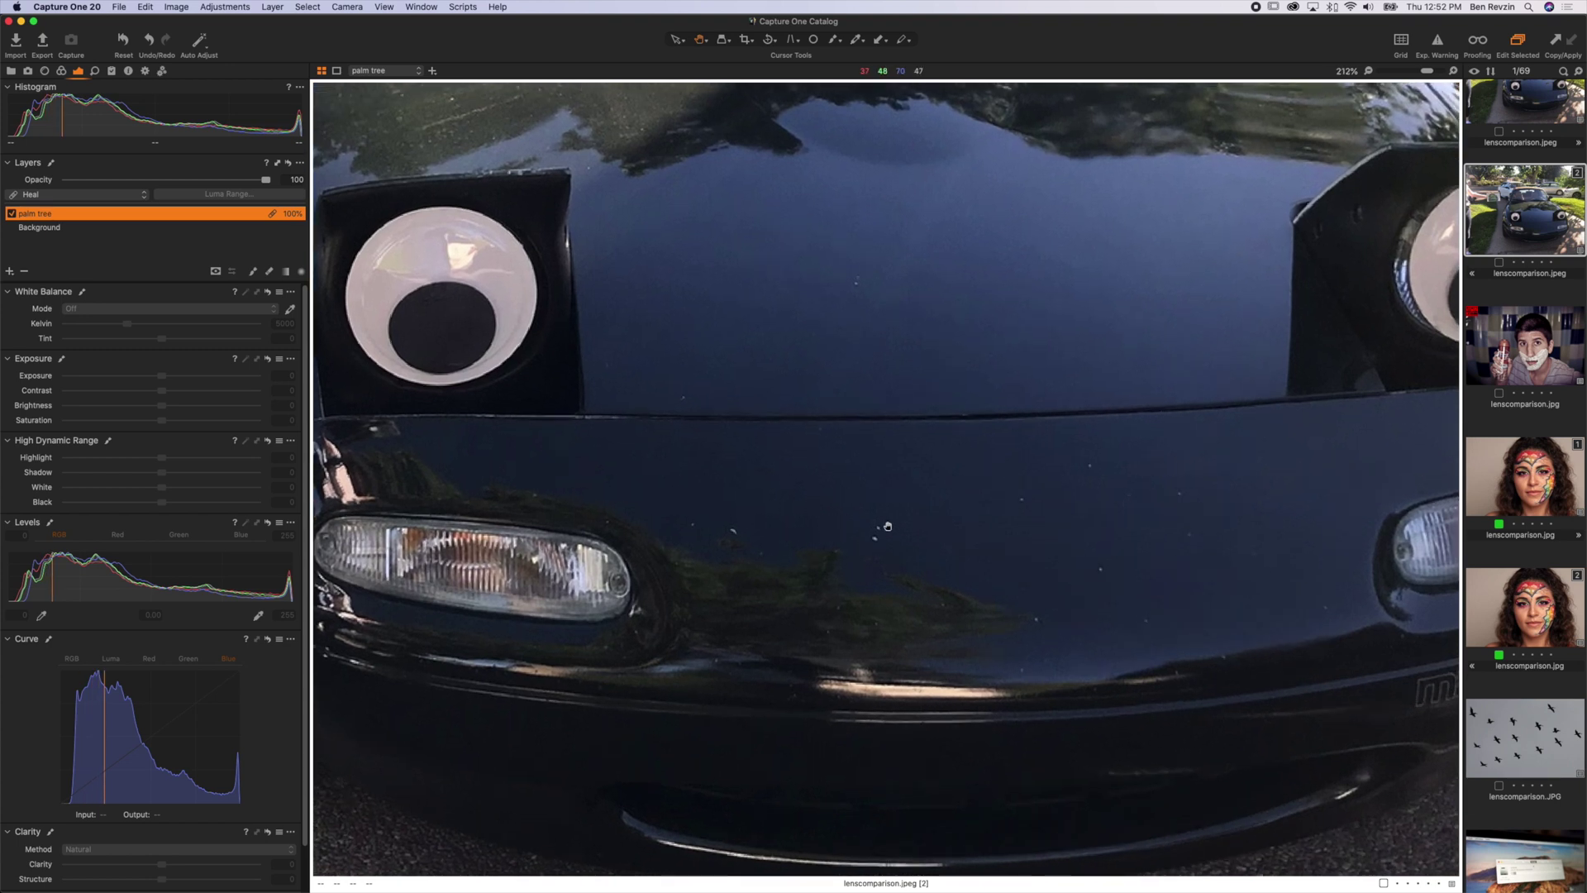
left_click(10, 271)
left_click(49, 318)
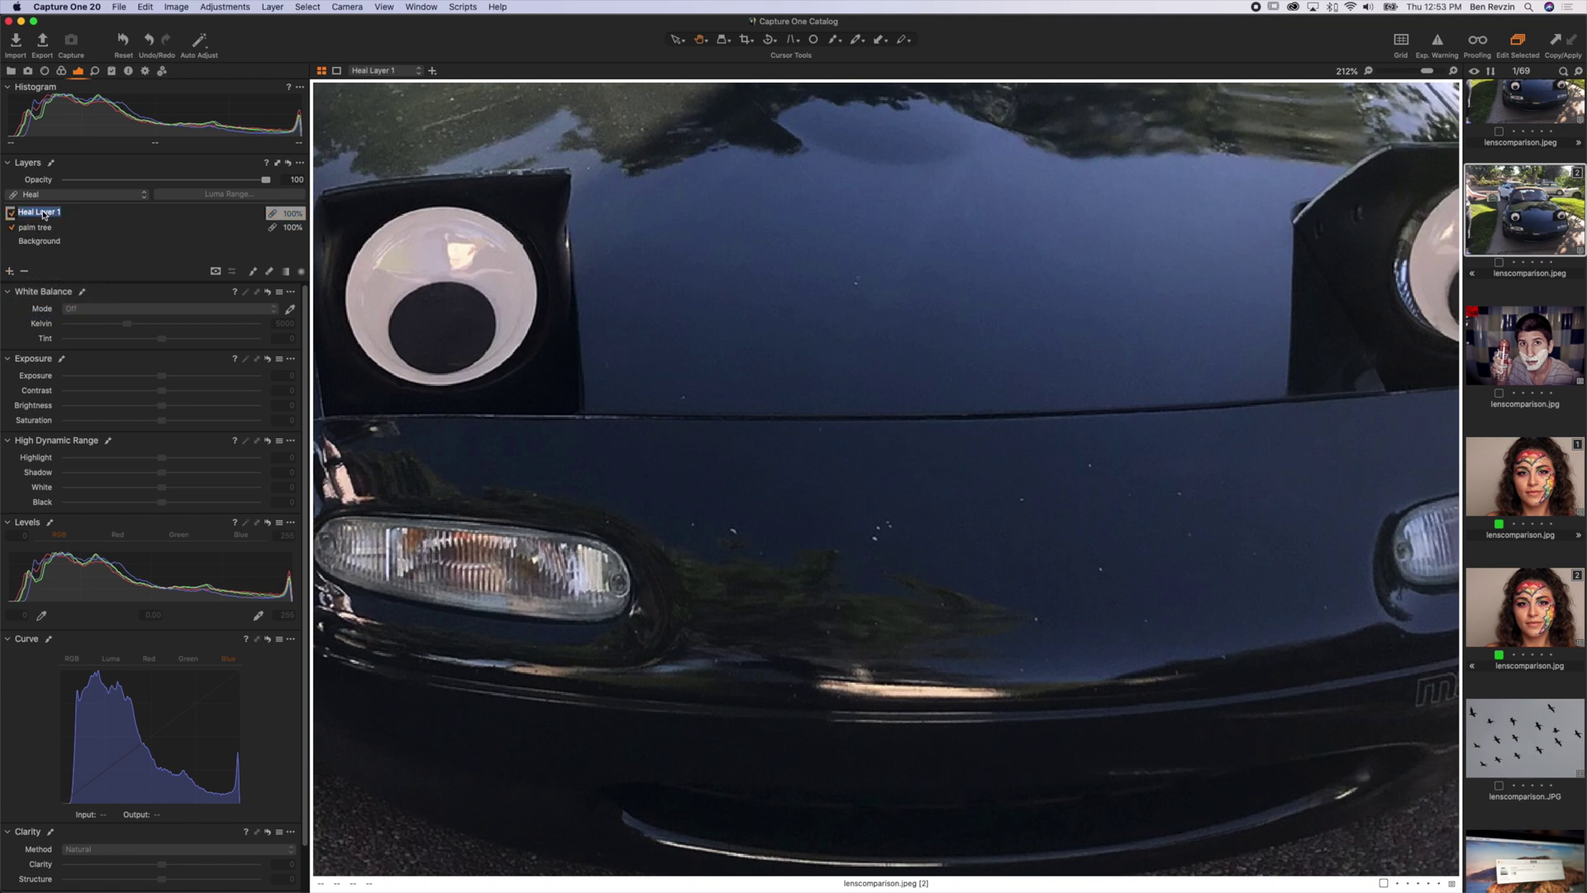
type("front bumper fixes")
key("Return")
key("b")
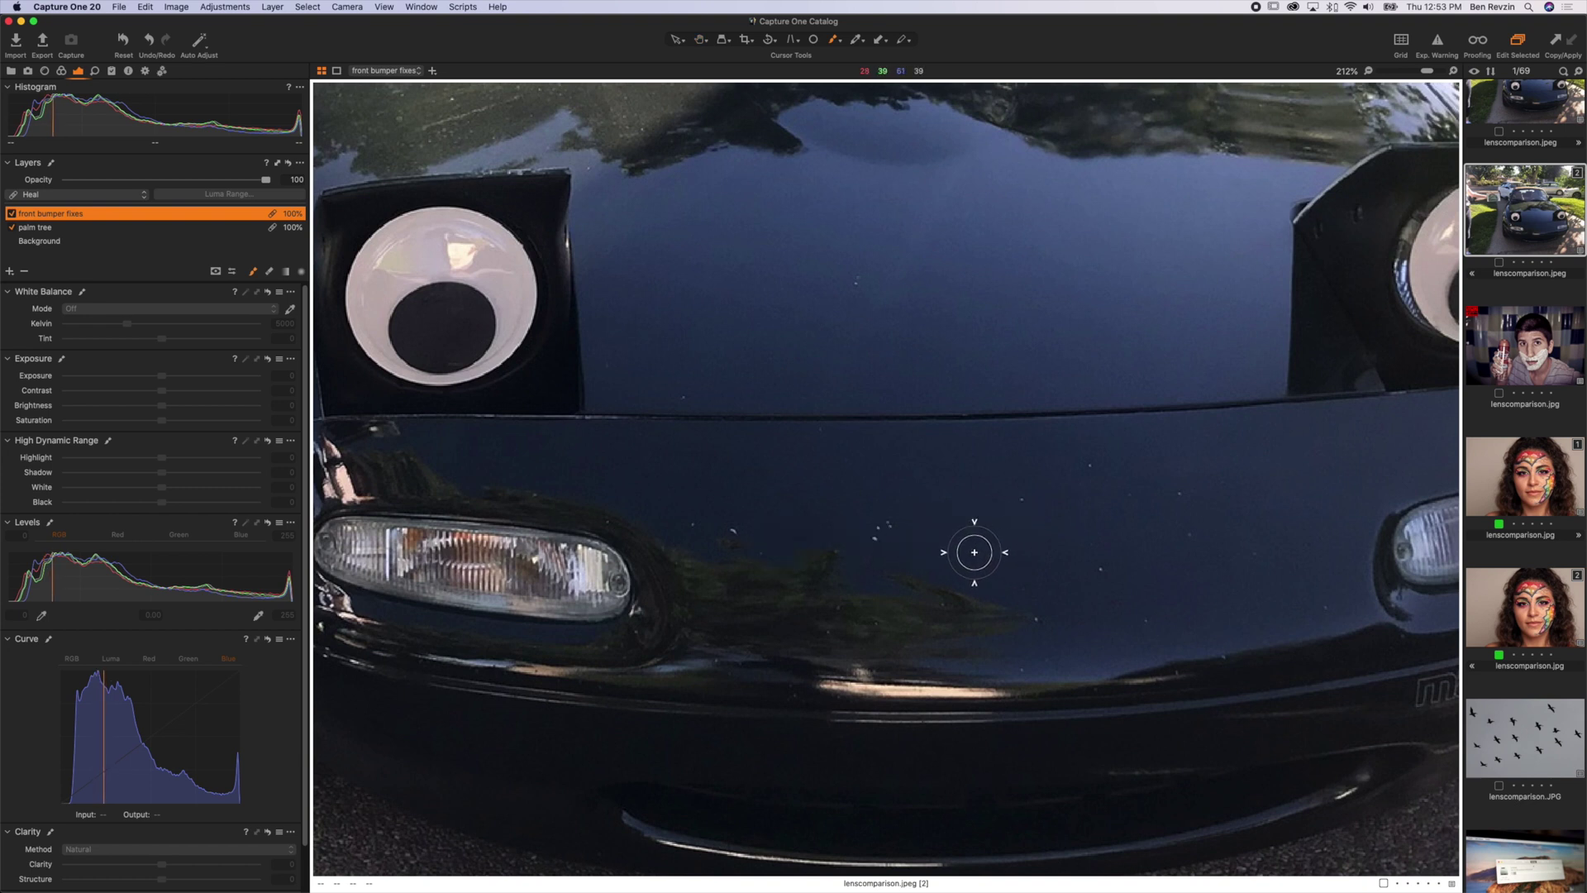
left_click(920, 468, "alt")
- Heal the bumper chips near the middle, then switch off the 'front bumper fixes' layer to compare
left_click(1023, 501)
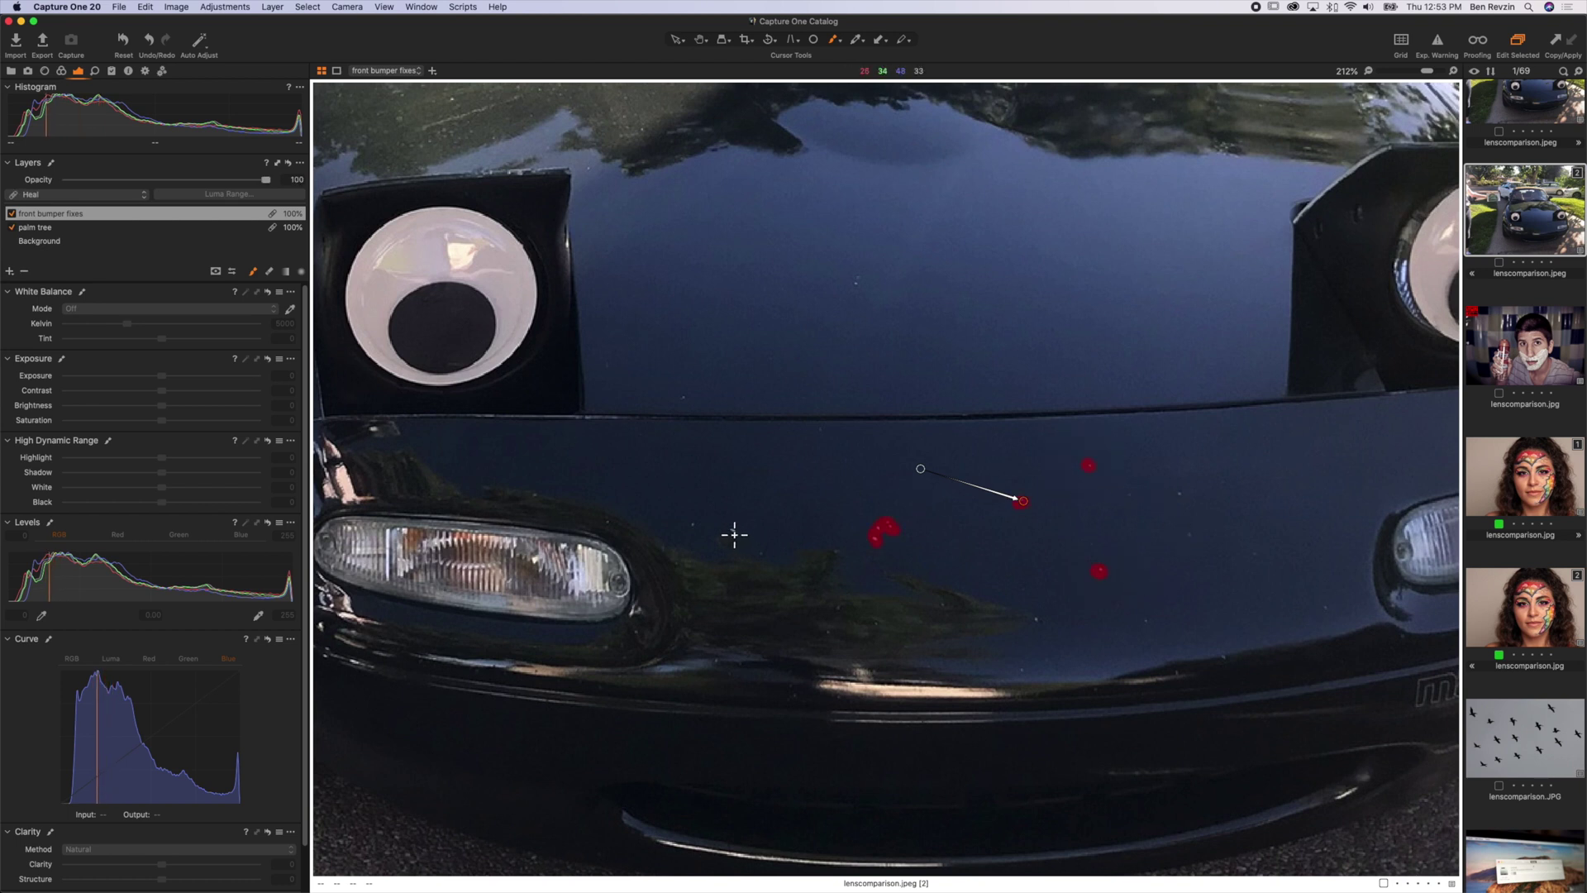
left_click_drag(734, 534, 748, 542)
left_click(694, 526)
left_click(11, 214)
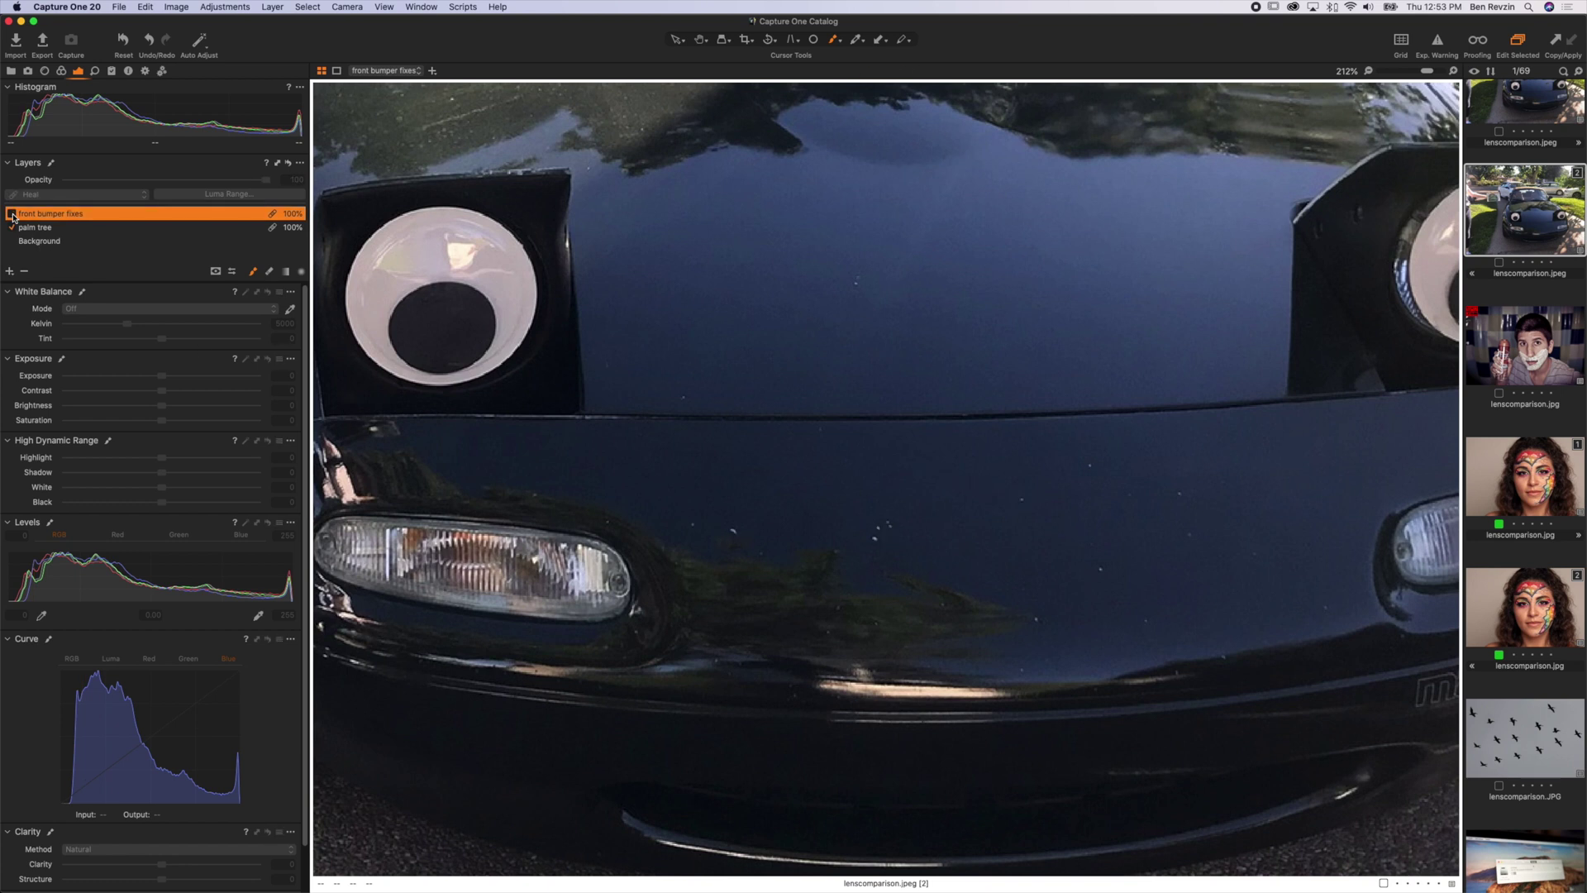
- Re-enable the 'front bumper fixes' layer in the Layers tool
left_click(11, 214)
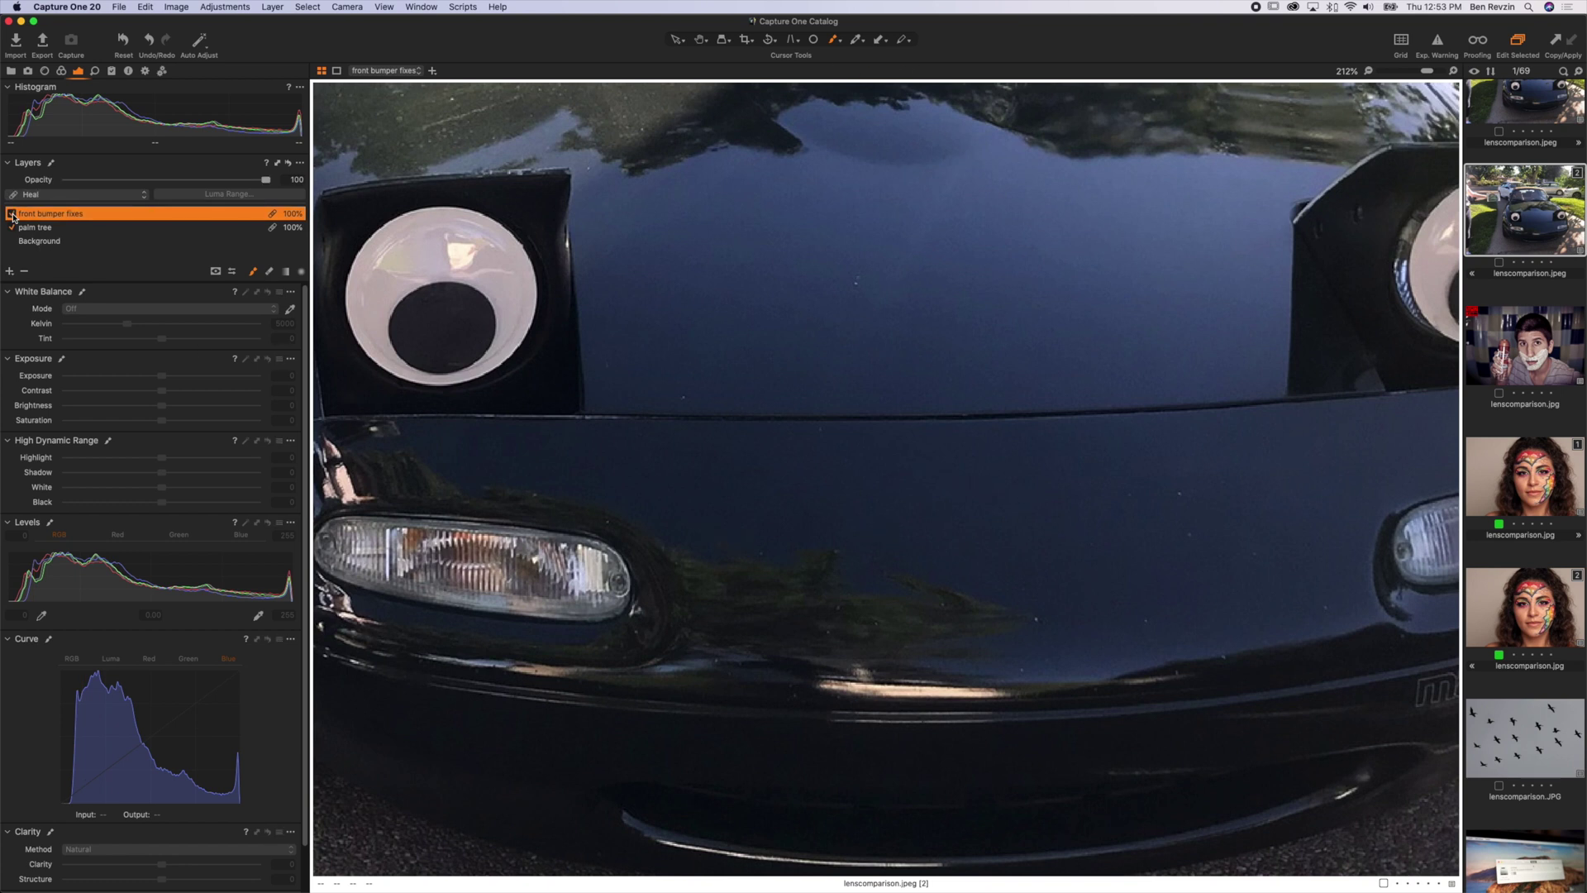